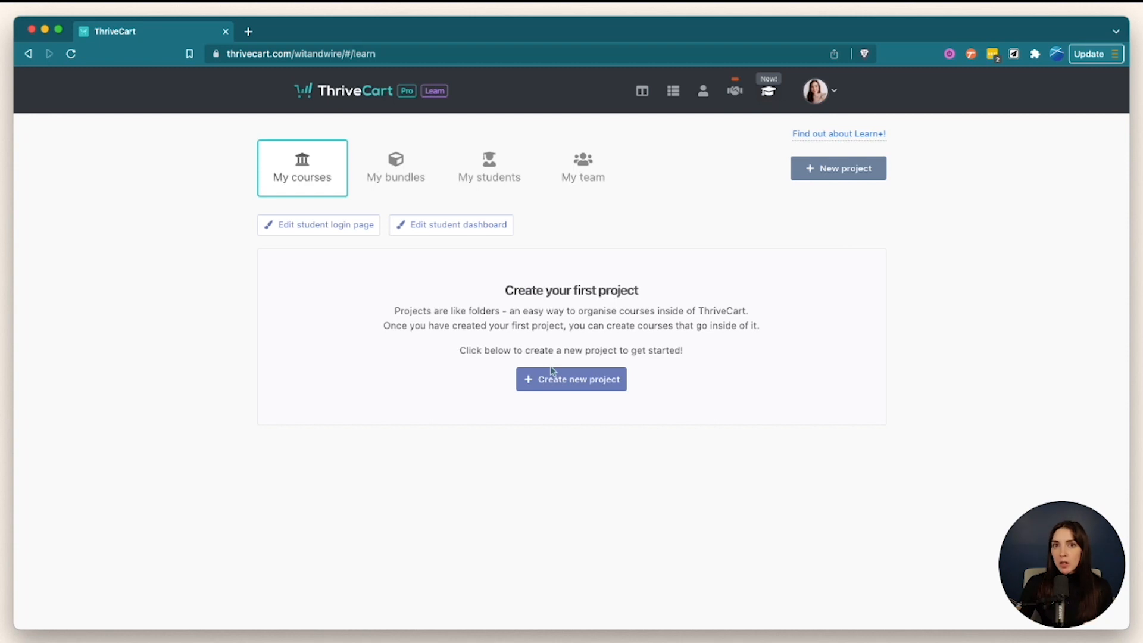
# - Open the Create a new project form from the empty My courses area in ThriveCart Learn
pyautogui.click(593, 384)
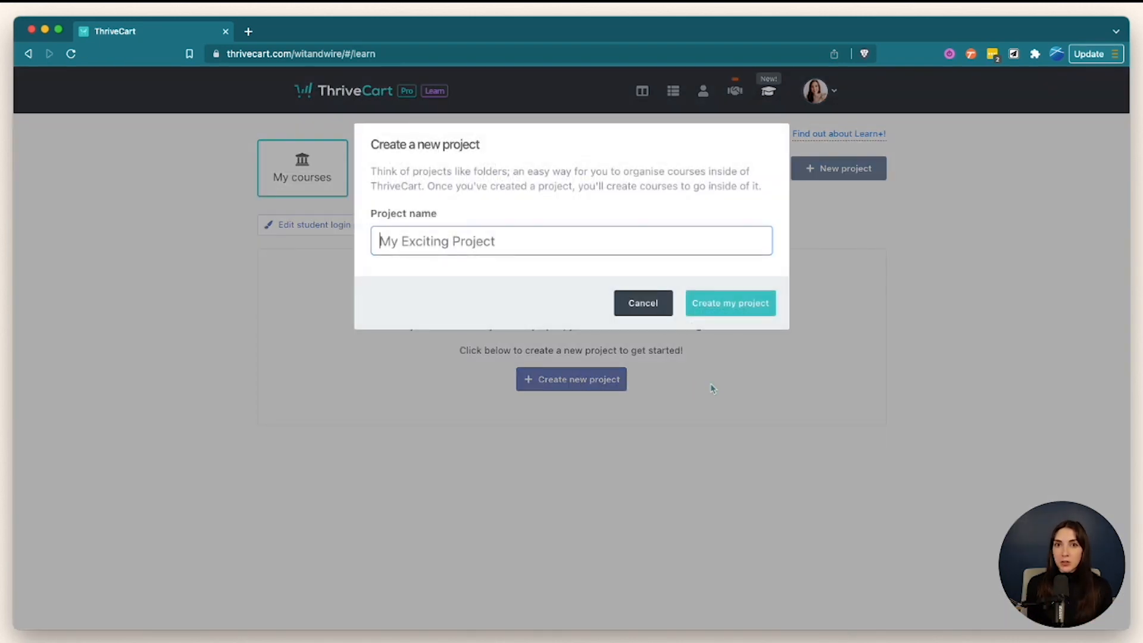
# - Name the new project 'Courses' and create it
pyautogui.write('Co')
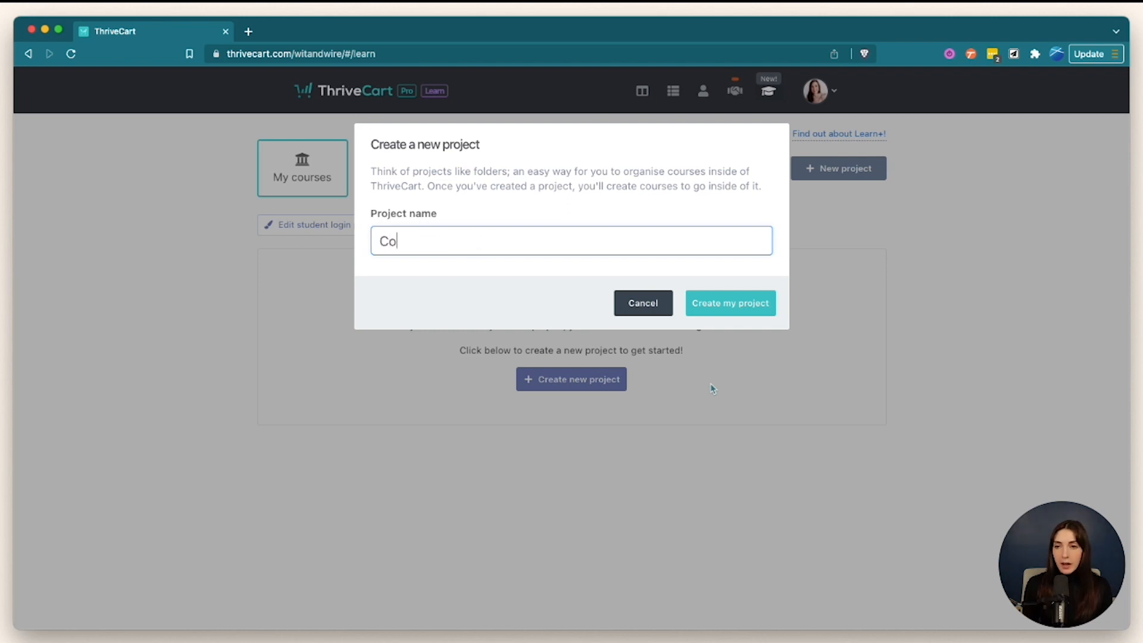
pyautogui.write('urses')
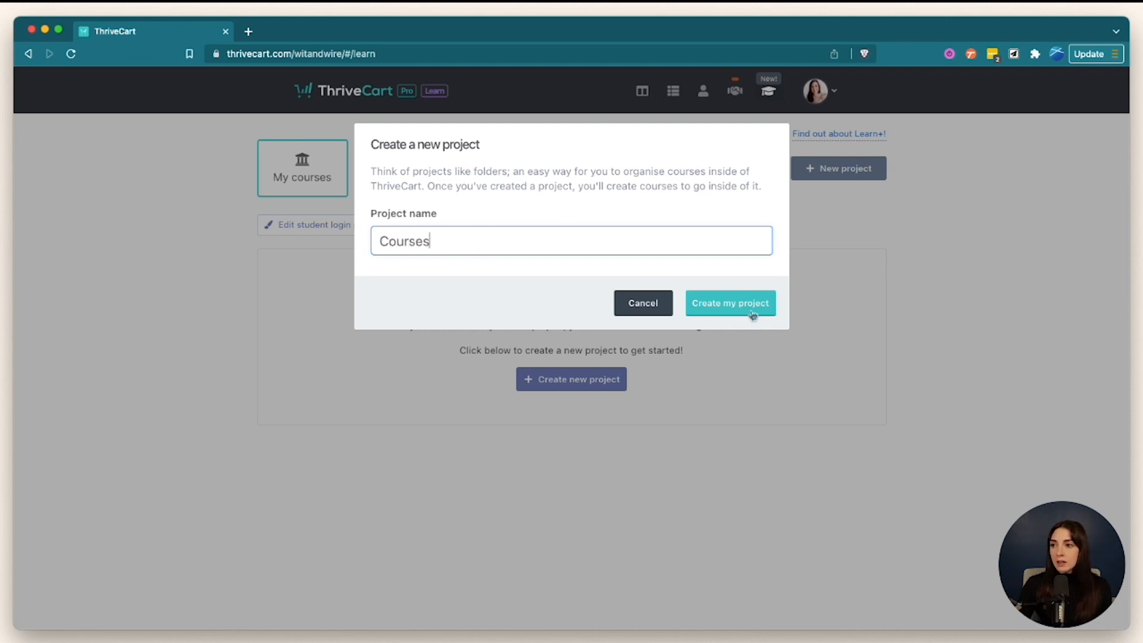
pyautogui.click(730, 303)
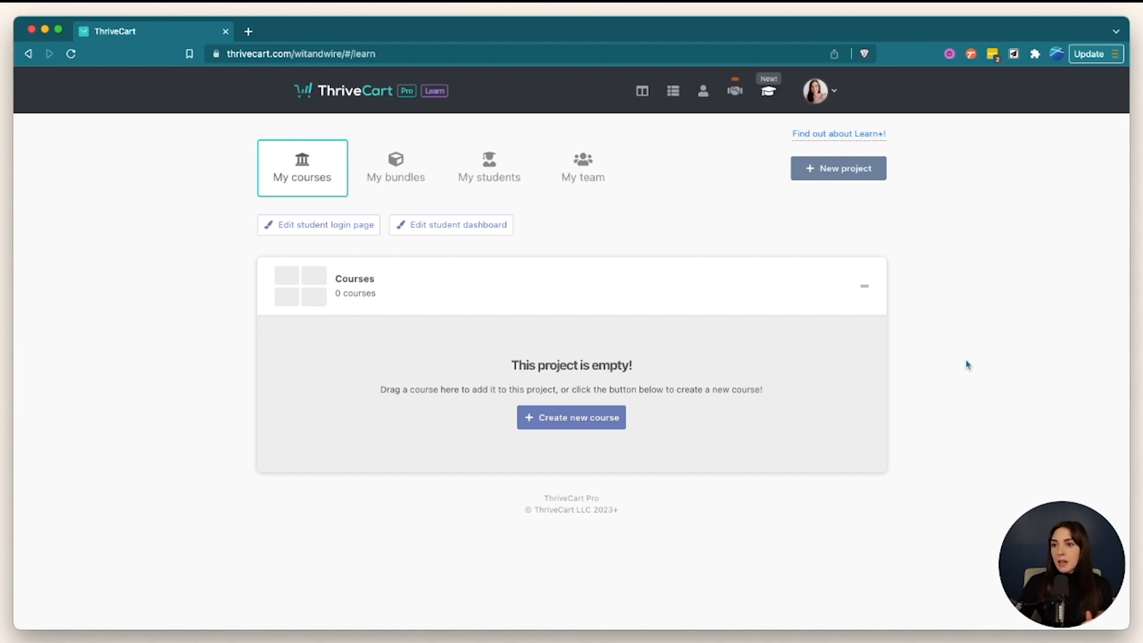
# - Create the 'Course Builders' course with Sidebar layout and open its content editor
pyautogui.click(620, 417)
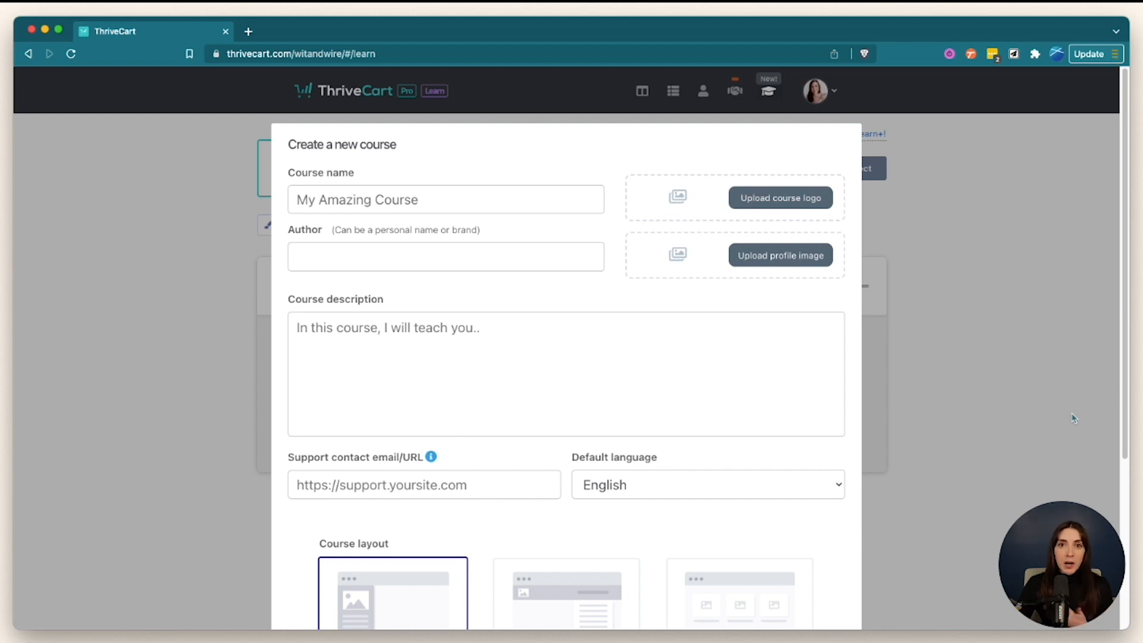
pyautogui.click(590, 199)
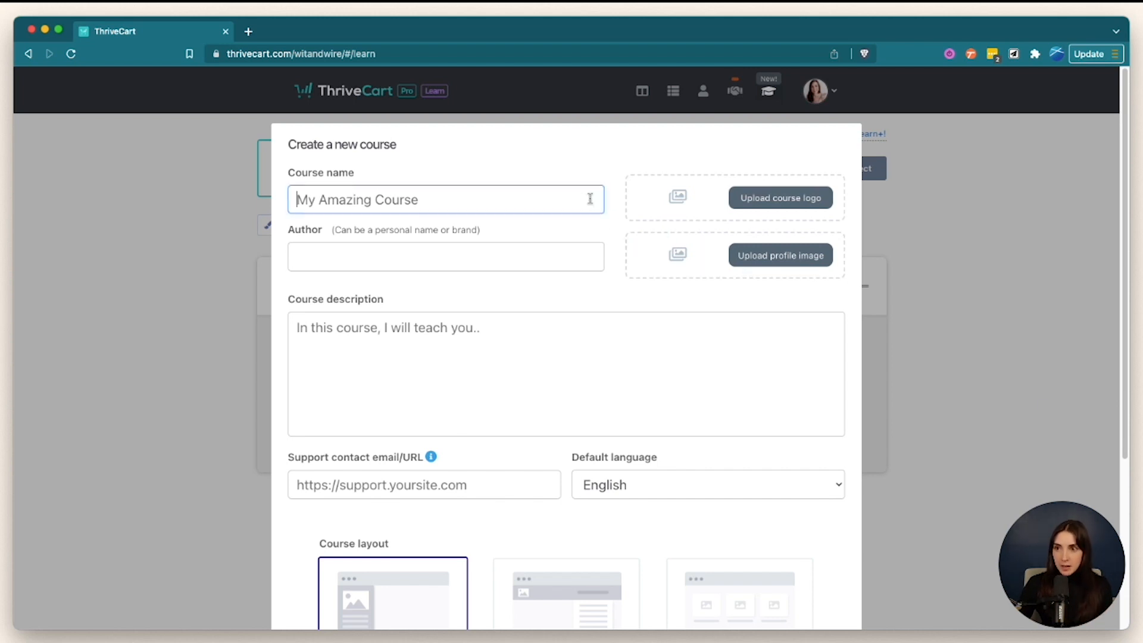
pyautogui.write('Course Builders')
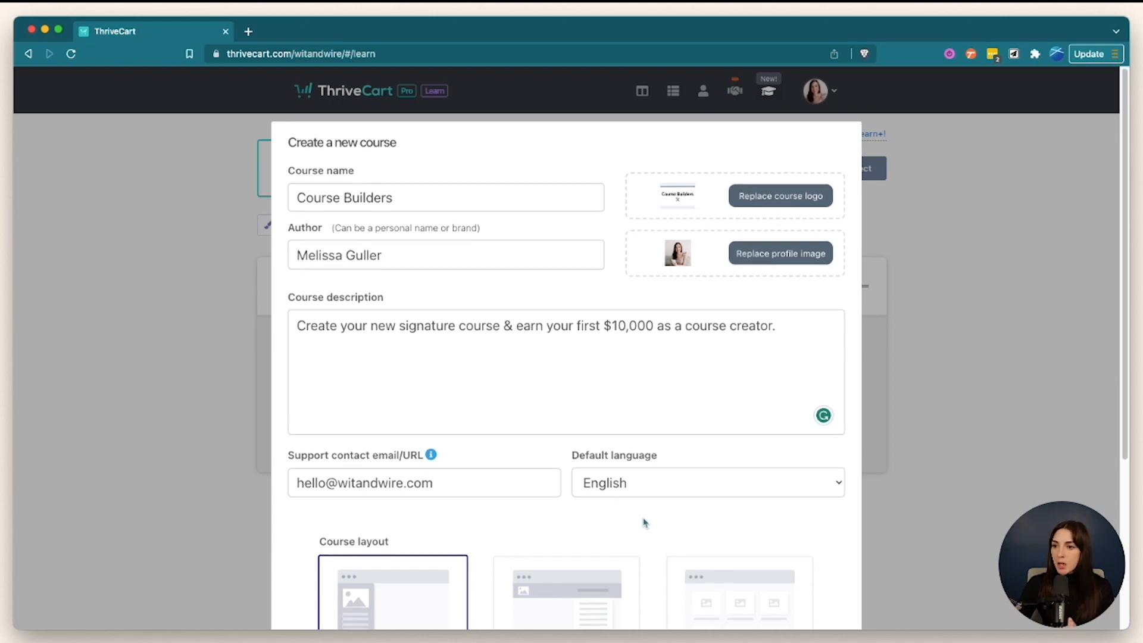
pyautogui.scroll(-5, 645, 523)
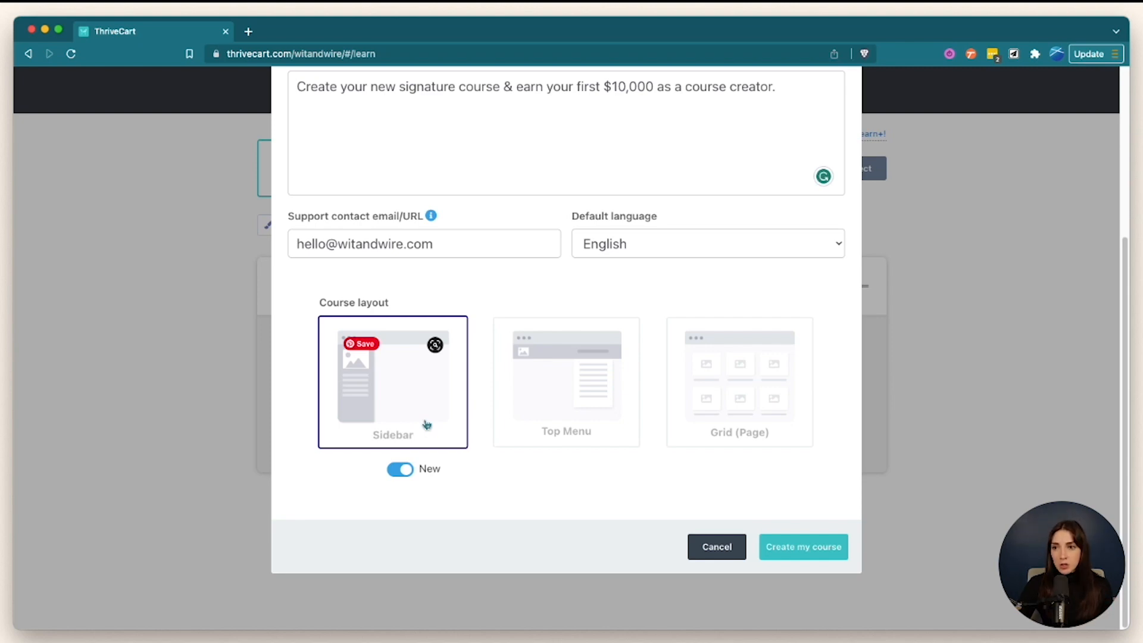
pyautogui.click(821, 549)
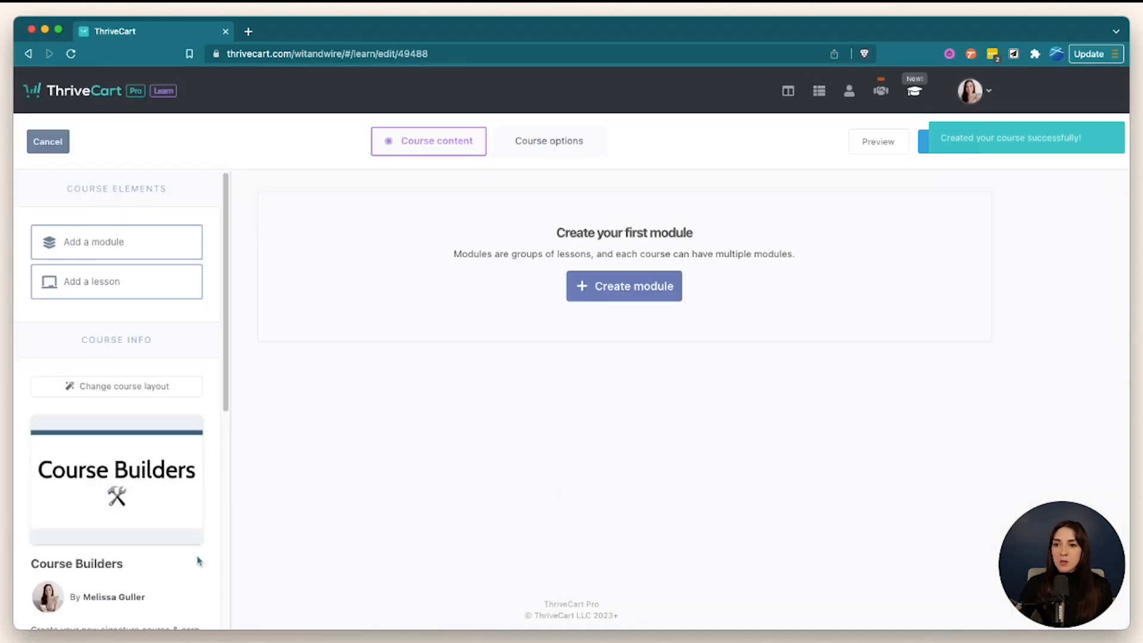
# - In Course options, set failed subscription payments to 'Disable all access until payment is made'
pyautogui.scroll(-2, 198, 560)
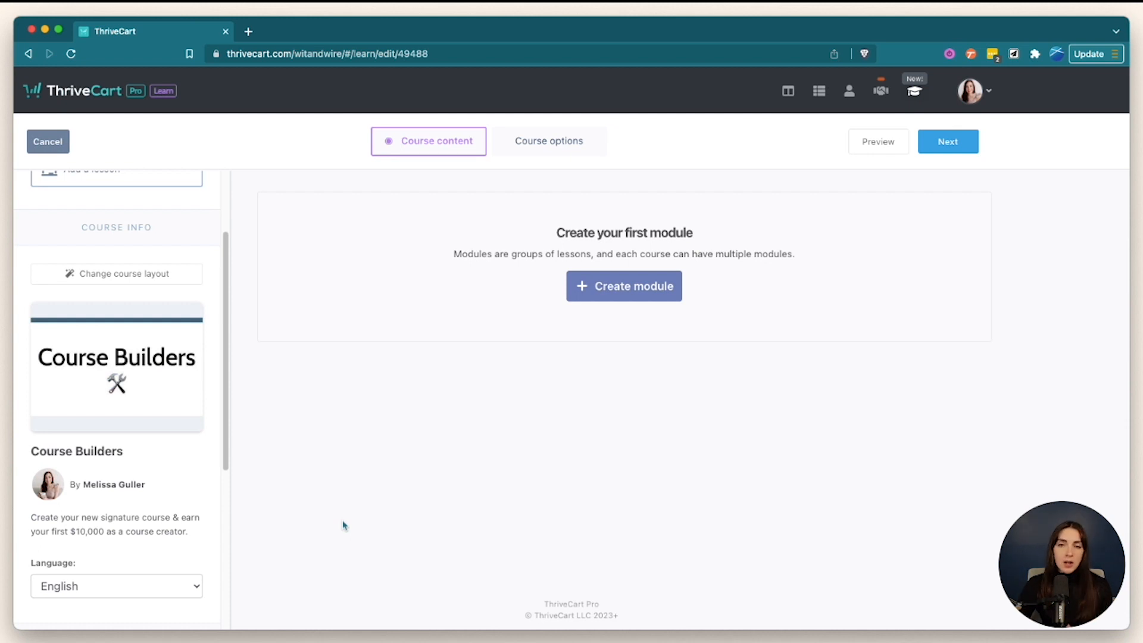
pyautogui.scroll(1, 143, 511)
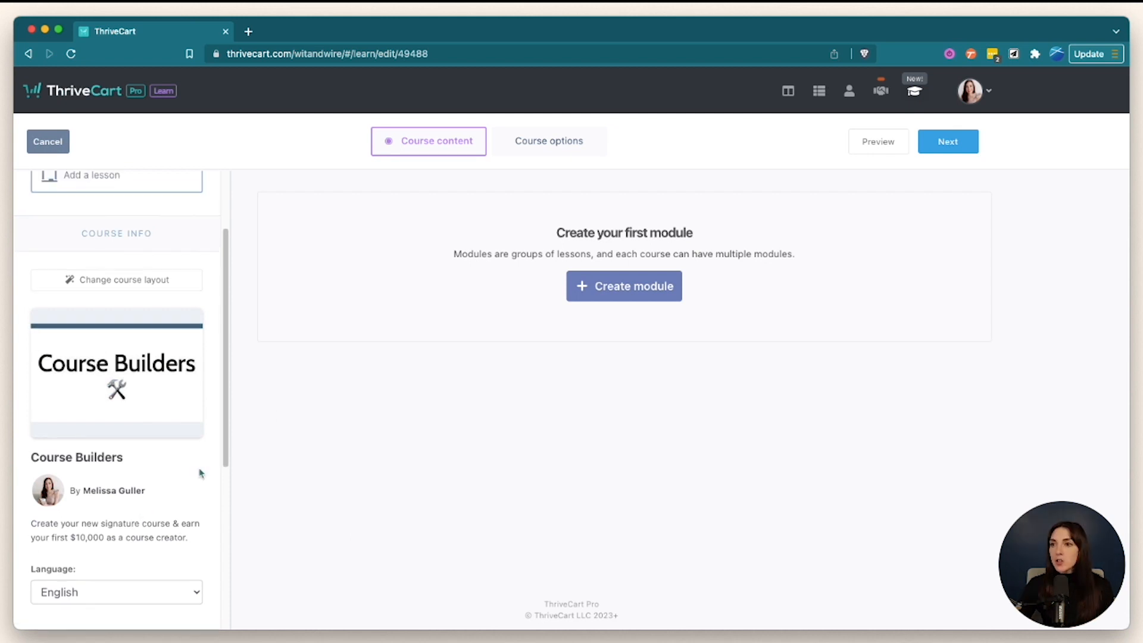
pyautogui.click(546, 141)
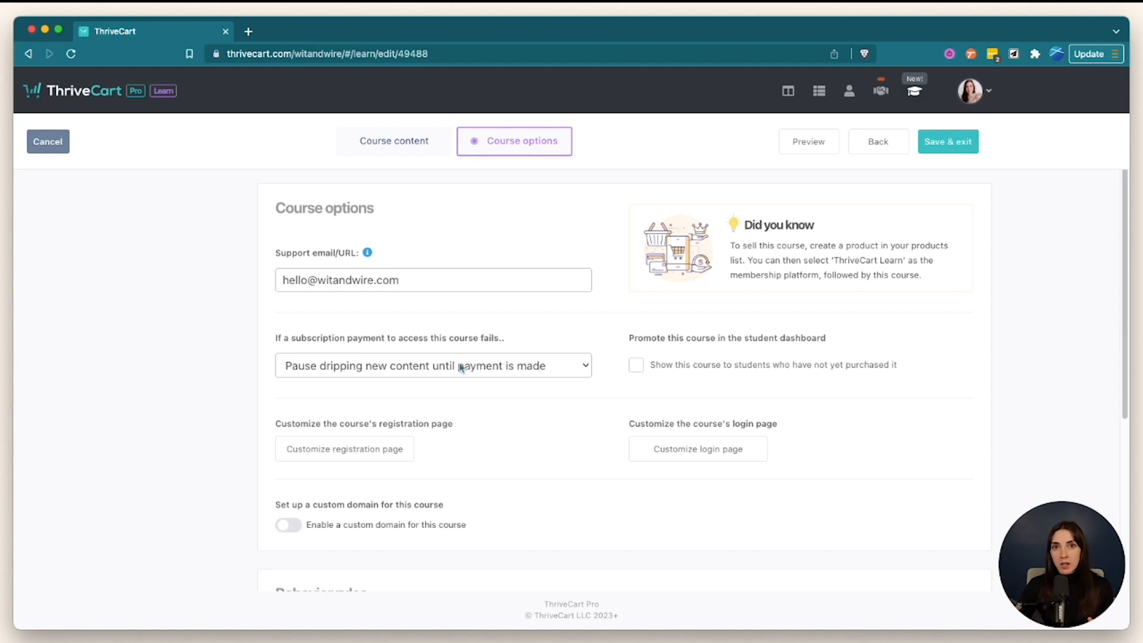
pyautogui.click(494, 365)
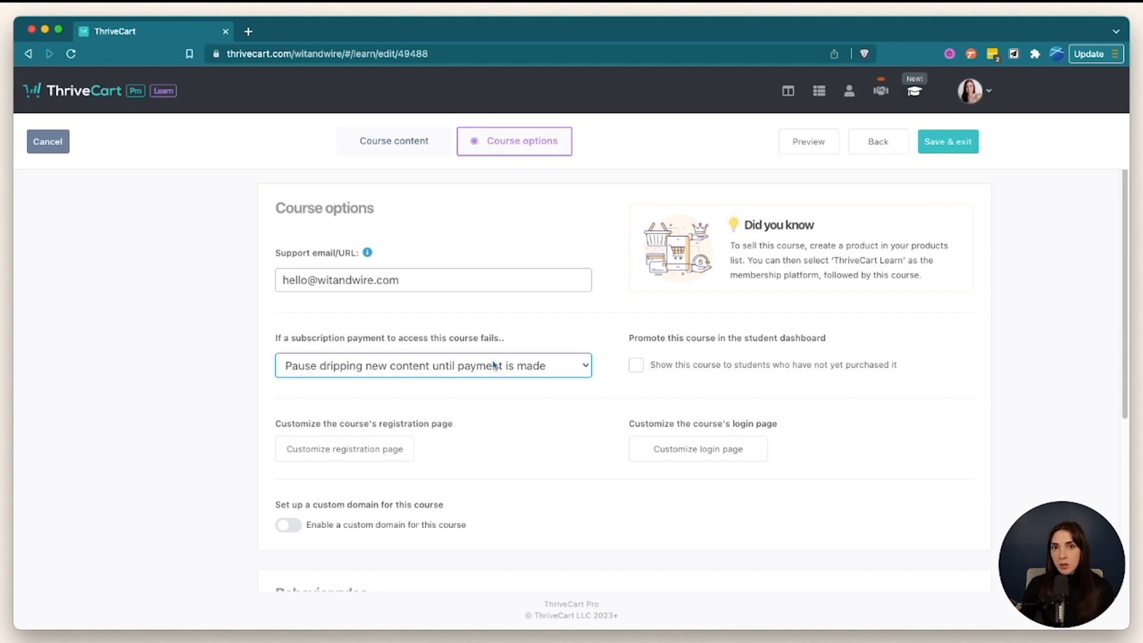
pyautogui.click(493, 365)
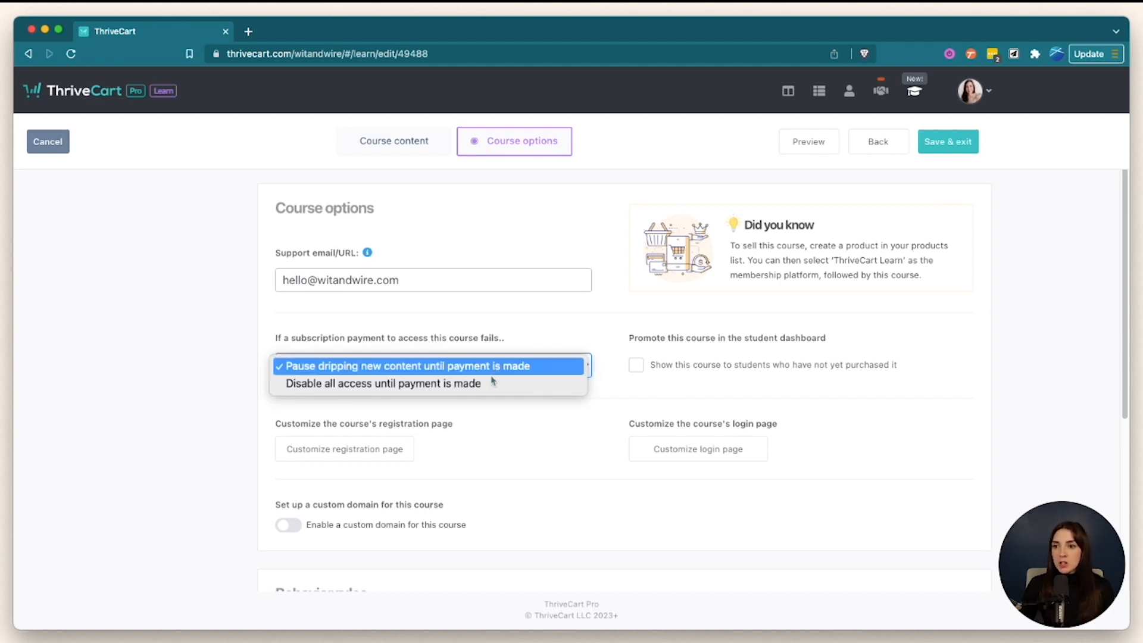
pyautogui.click(494, 384)
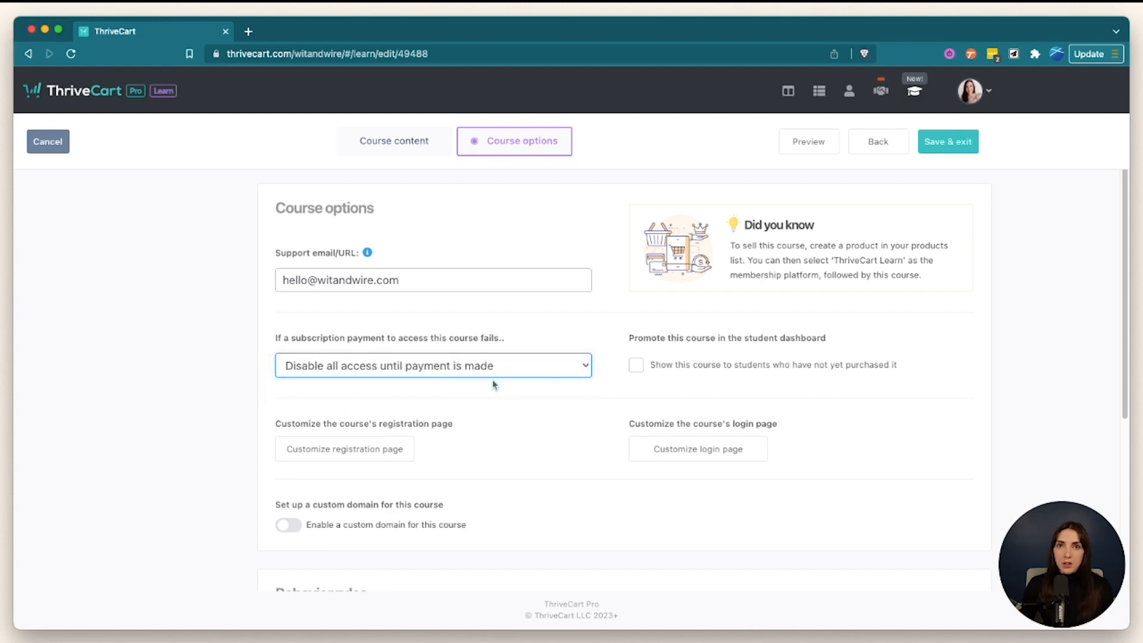
pyautogui.click(554, 505)
pyautogui.scroll(-5, 567, 495)
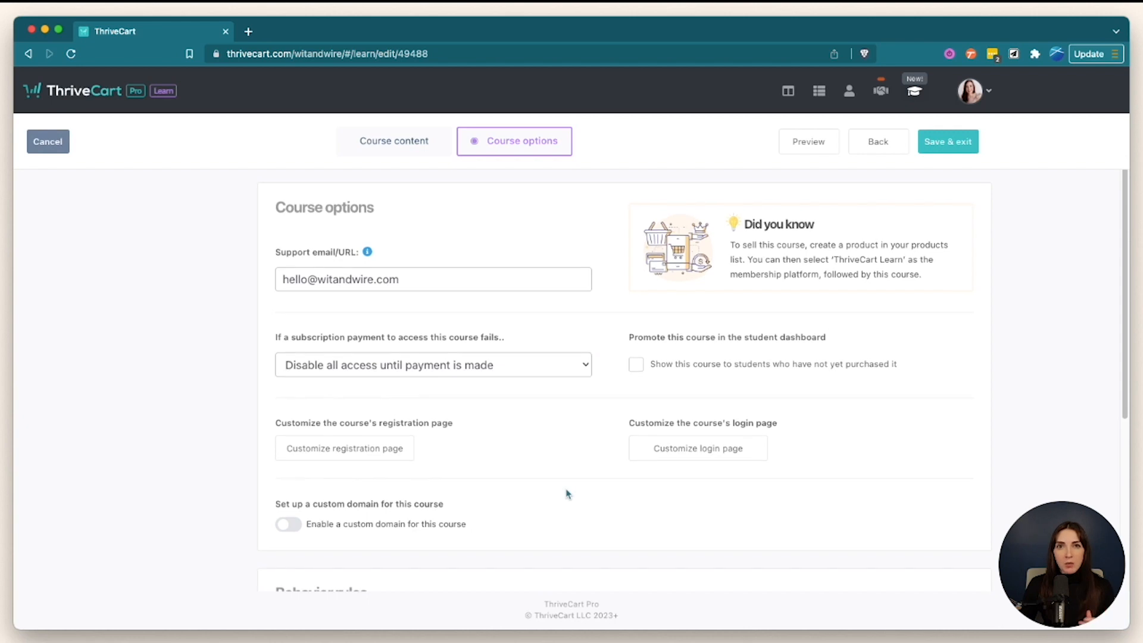
pyautogui.scroll(-2, 604, 440)
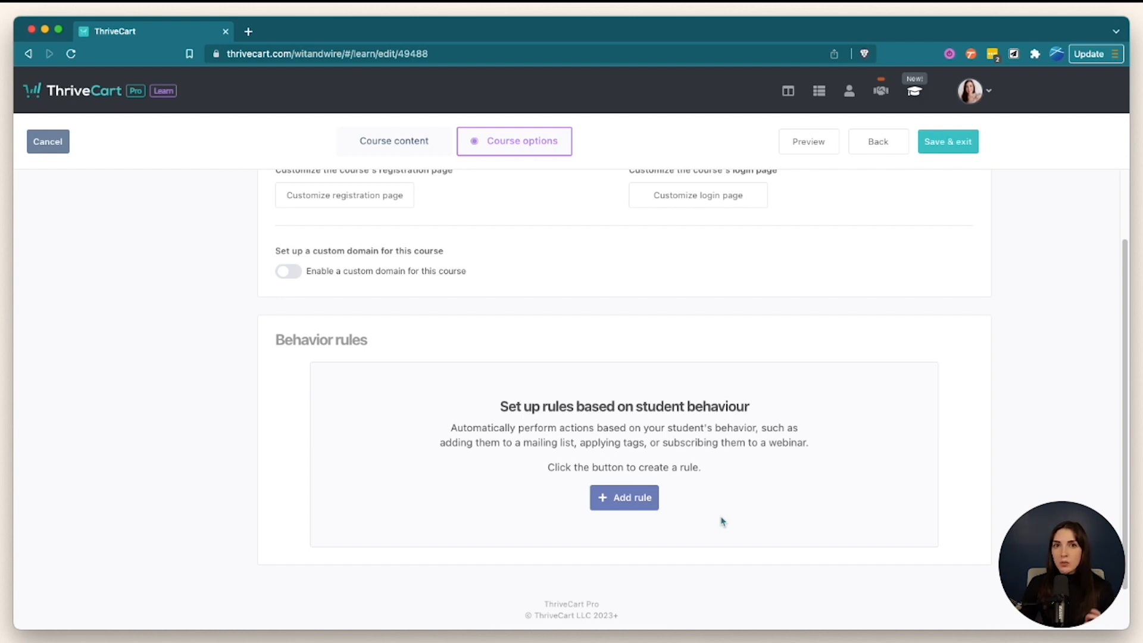
# - Browse the behavior rule trigger and target options, discard the rule, and return to Course content
pyautogui.click(642, 498)
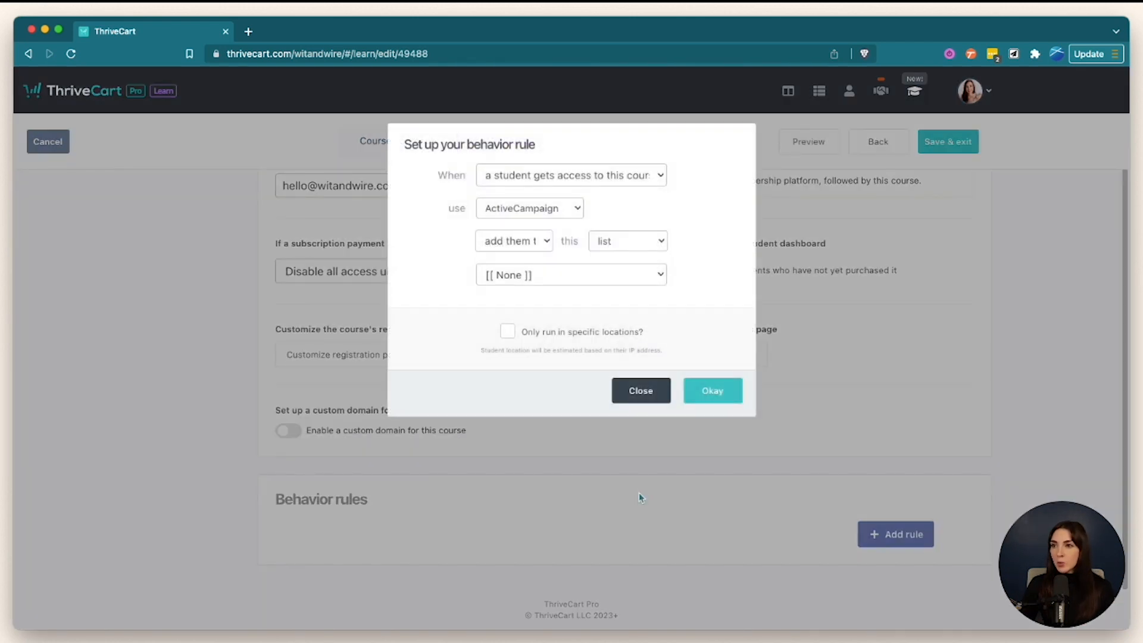
pyautogui.click(641, 176)
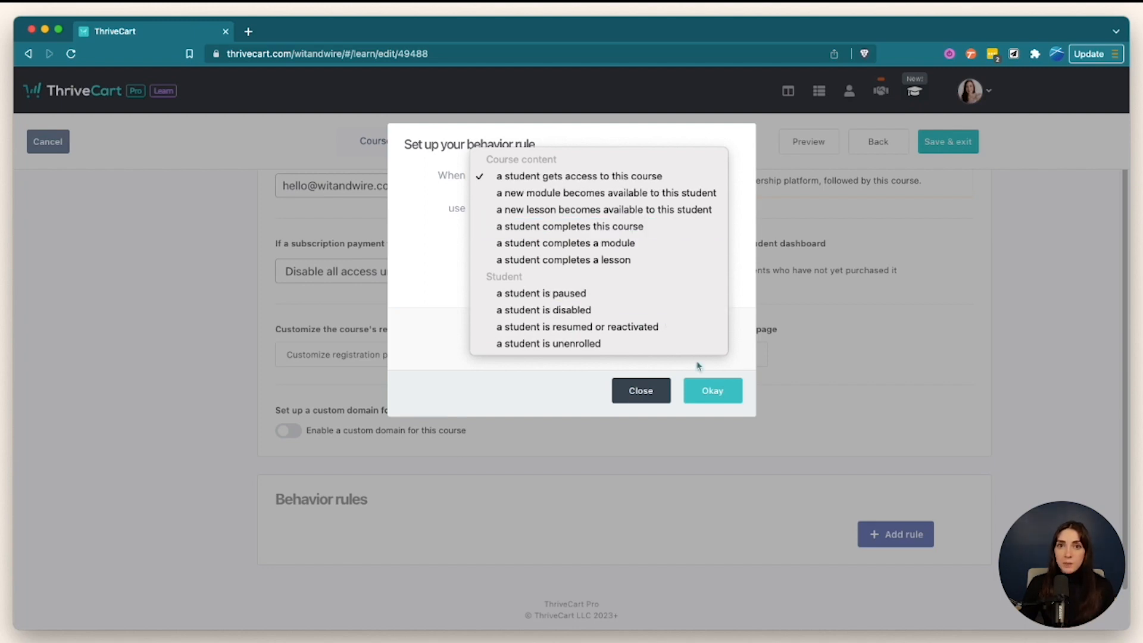
pyautogui.click(647, 394)
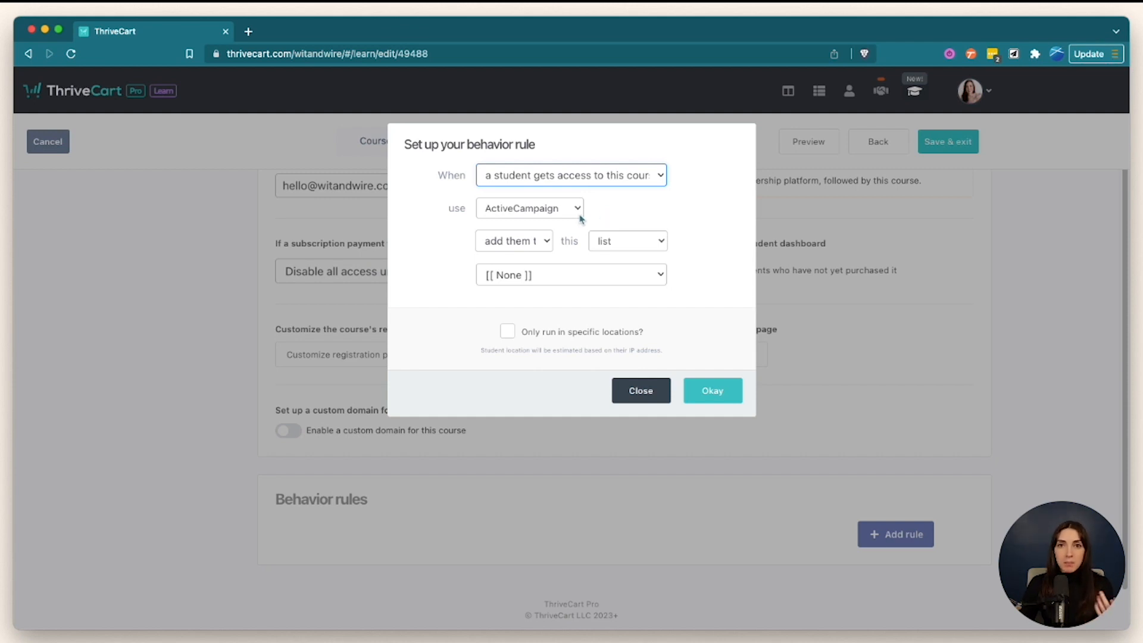
pyautogui.click(618, 179)
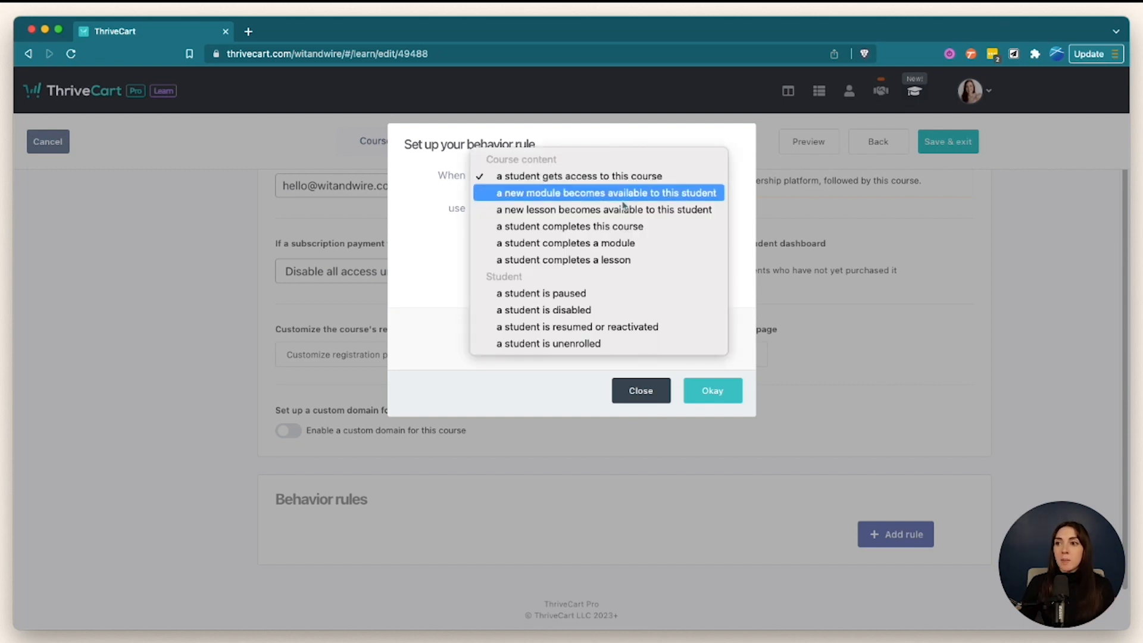
pyautogui.click(639, 243)
pyautogui.click(647, 242)
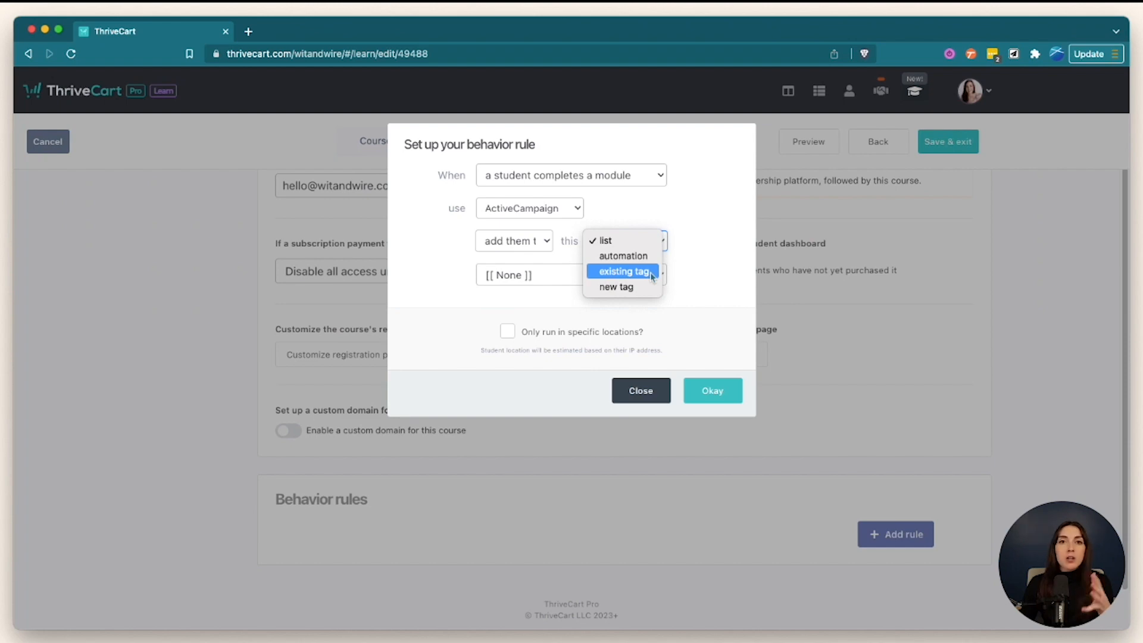
pyautogui.click(658, 391)
pyautogui.click(658, 391)
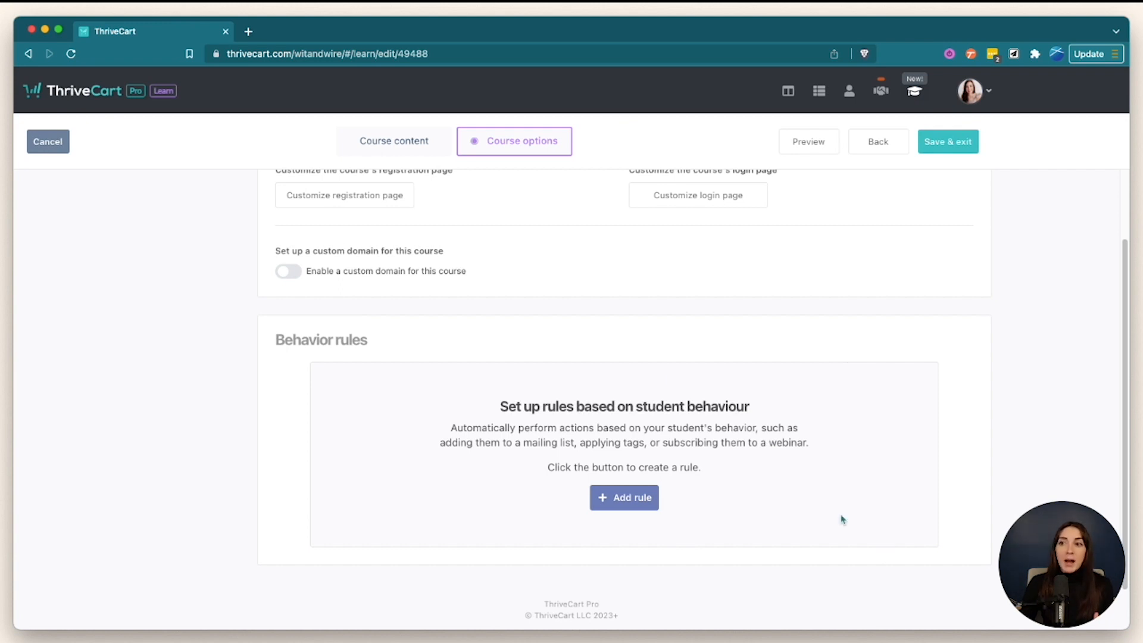
pyautogui.click(415, 143)
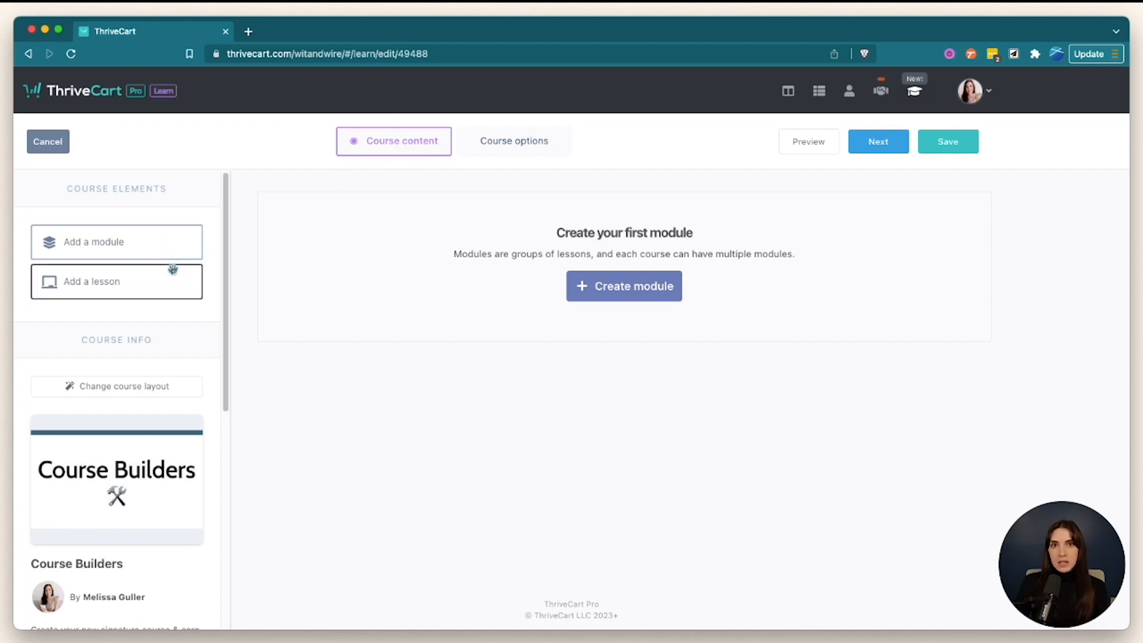
# - Add modules '01: PROFITABLE IDEA', '02: PLANNING' and '03: OFFER' to the course outline
pyautogui.click(630, 286)
pyautogui.write('01: PROFITABLE IDEA')
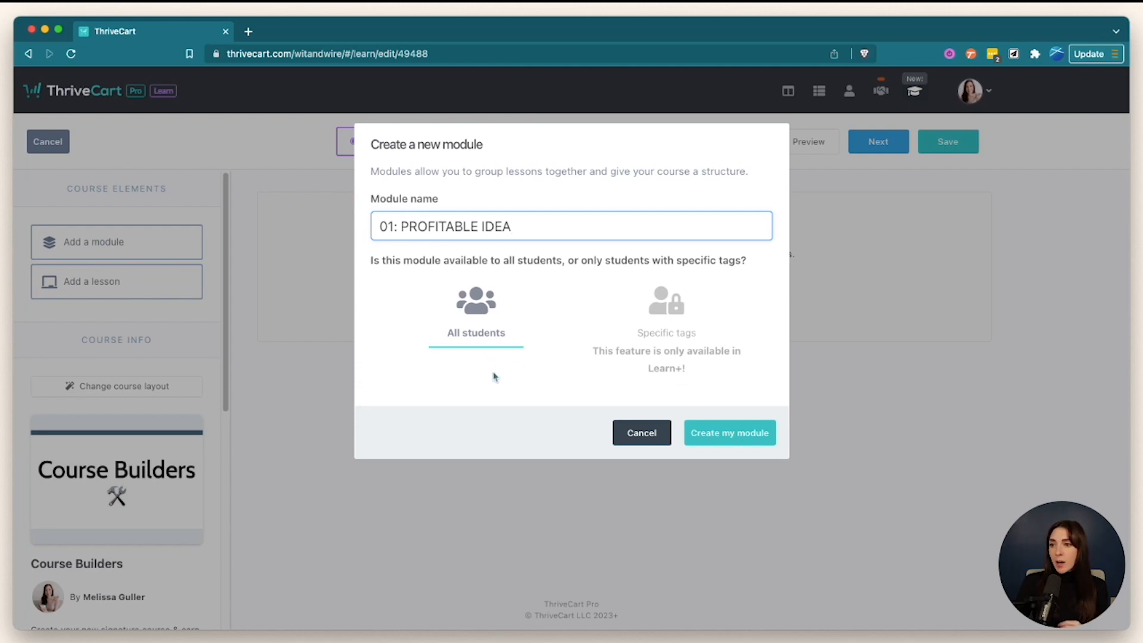
pyautogui.click(764, 433)
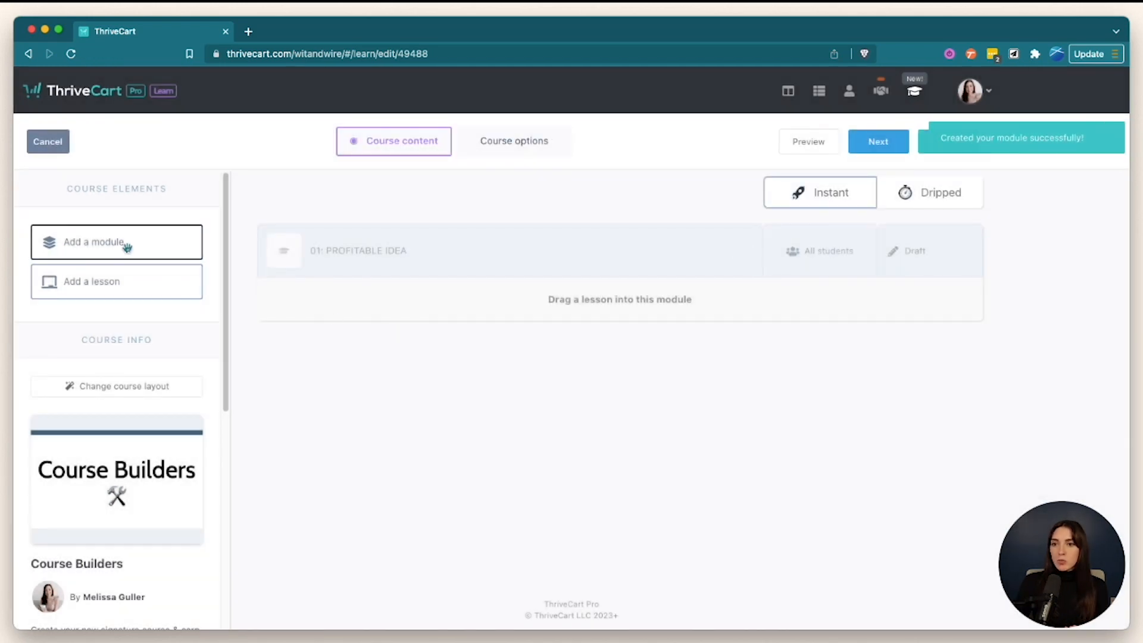
pyautogui.moveTo(123, 247); pyautogui.dragTo(450, 357)
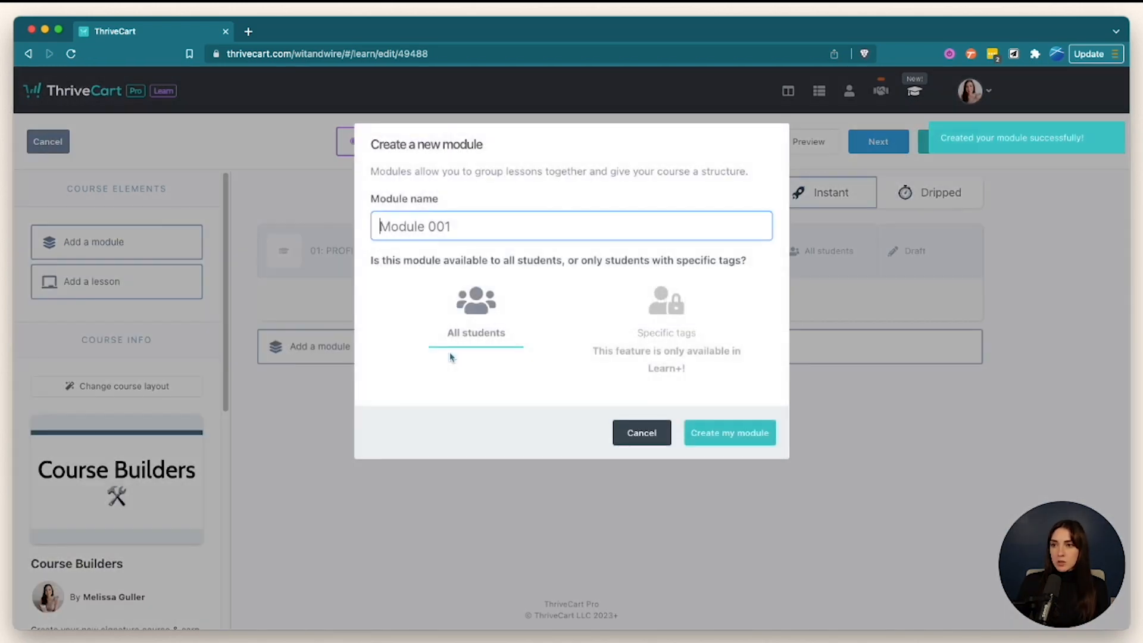
pyautogui.write('02: PLANNING')
pyautogui.press('Return')
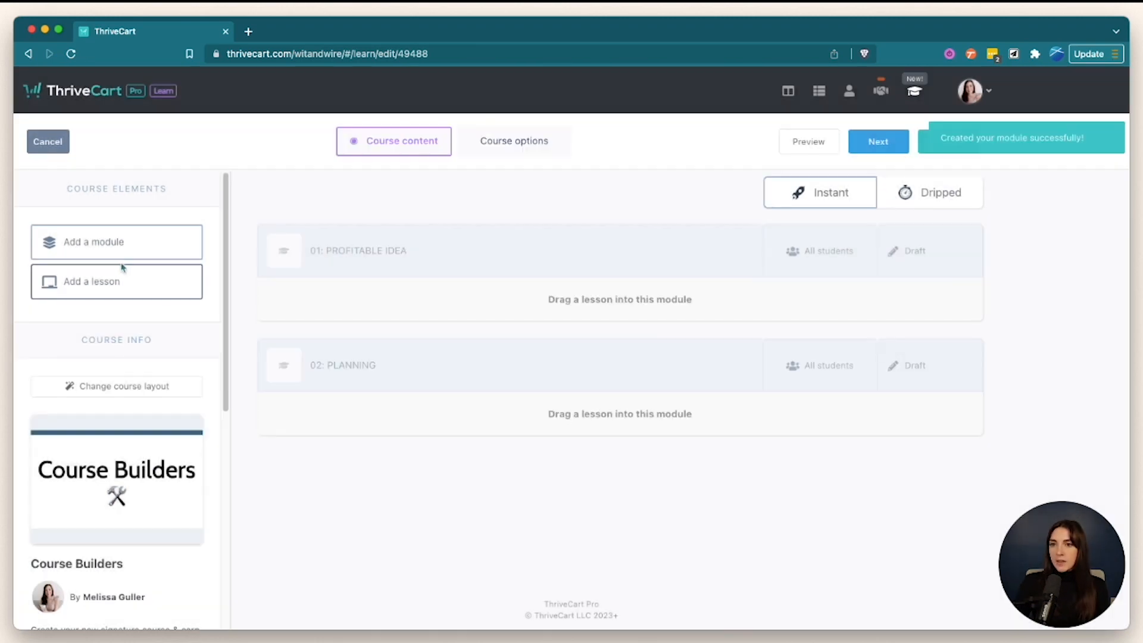
pyautogui.moveTo(102, 244); pyautogui.dragTo(554, 462)
pyautogui.write('03:')
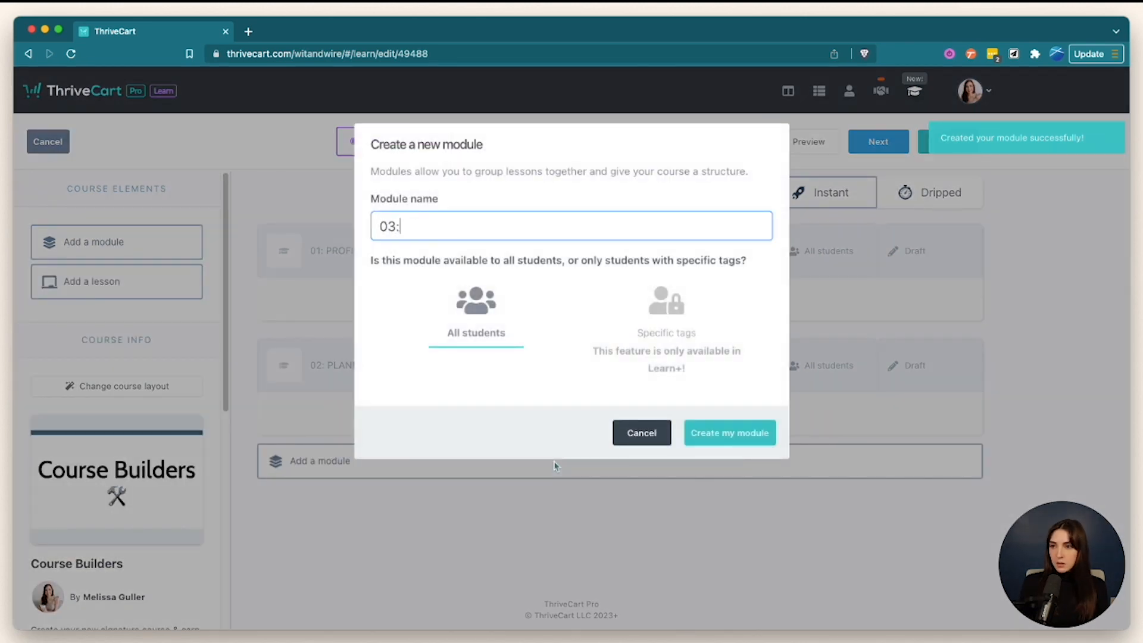
pyautogui.write(' OFFER')
pyautogui.click(749, 438)
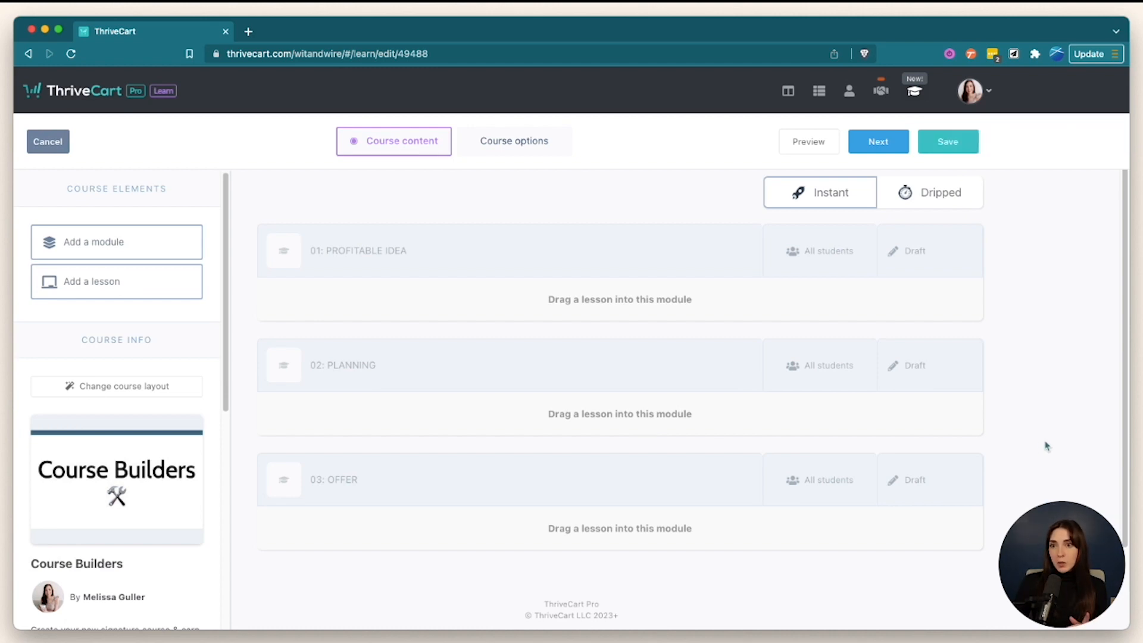
pyautogui.moveTo(118, 293); pyautogui.dragTo(417, 303)
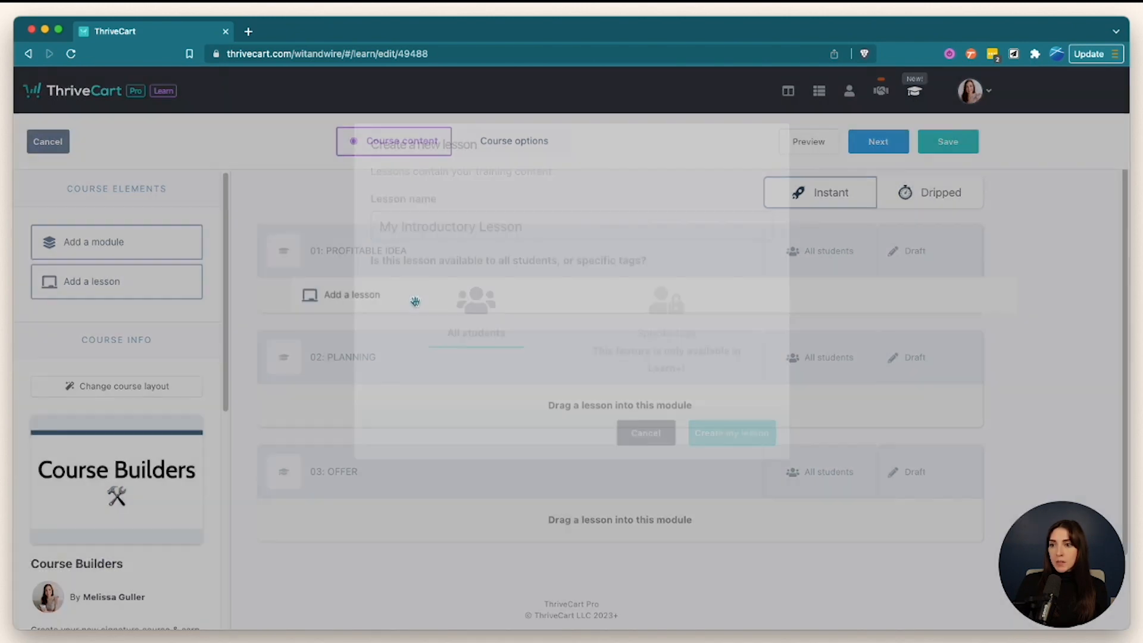
# - Create the lesson 'The Bridge Theory' in module 01 and open it for editing
pyautogui.write('The B')
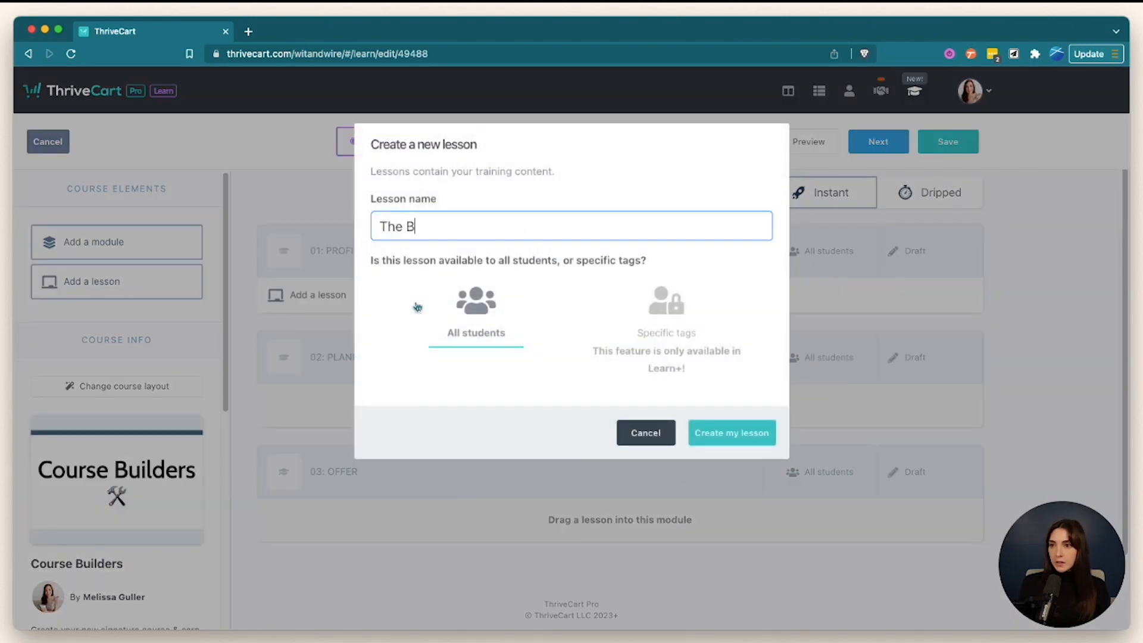
pyautogui.write('ridge Theory')
pyautogui.click(703, 433)
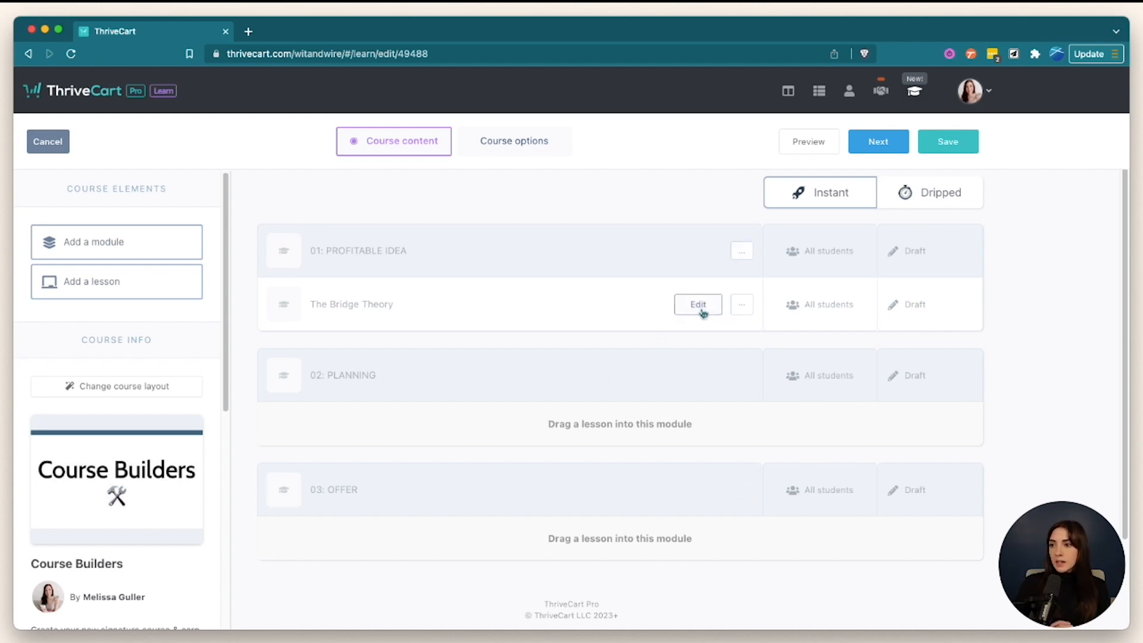
pyautogui.click(697, 304)
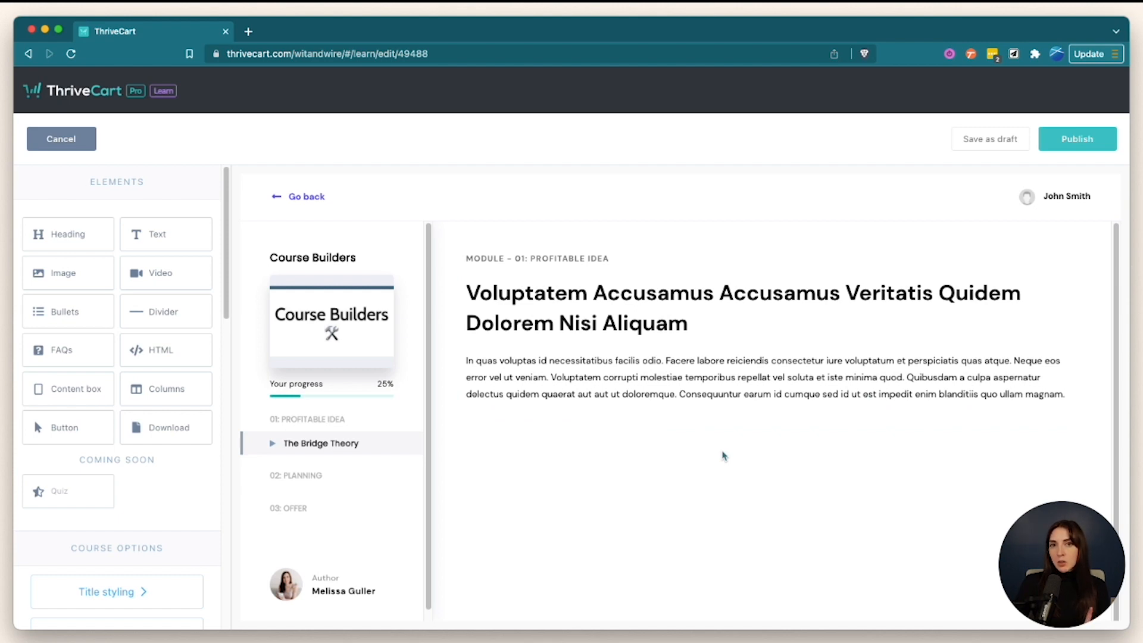
# - Review the course Title styling font options, then bring up Sidebar styling
pyautogui.scroll(-6, 172, 495)
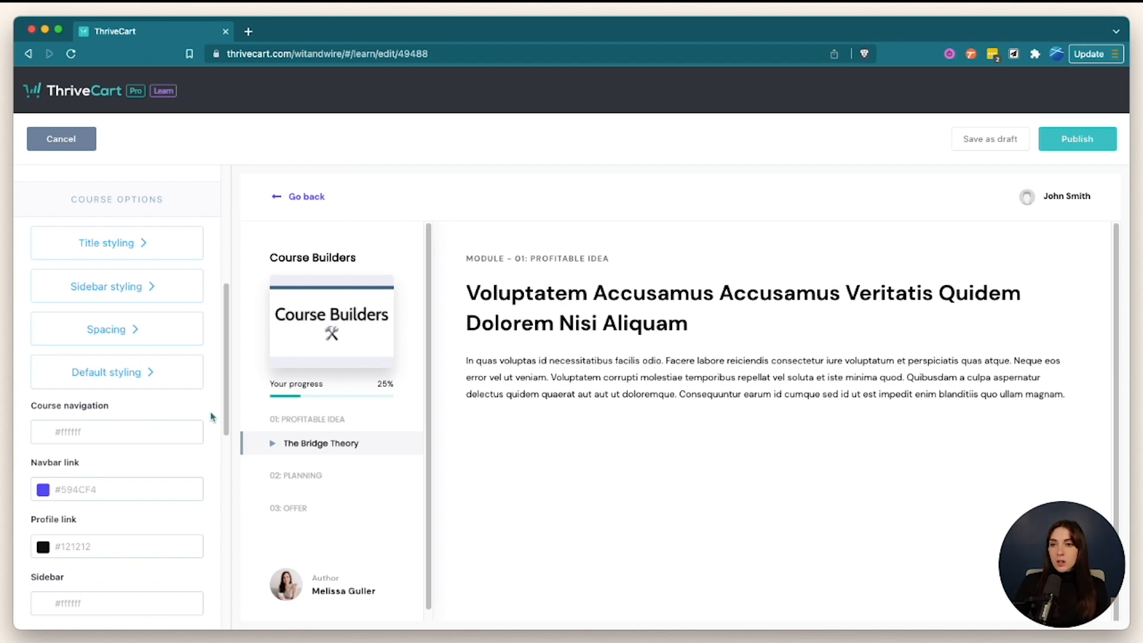
pyautogui.click(154, 246)
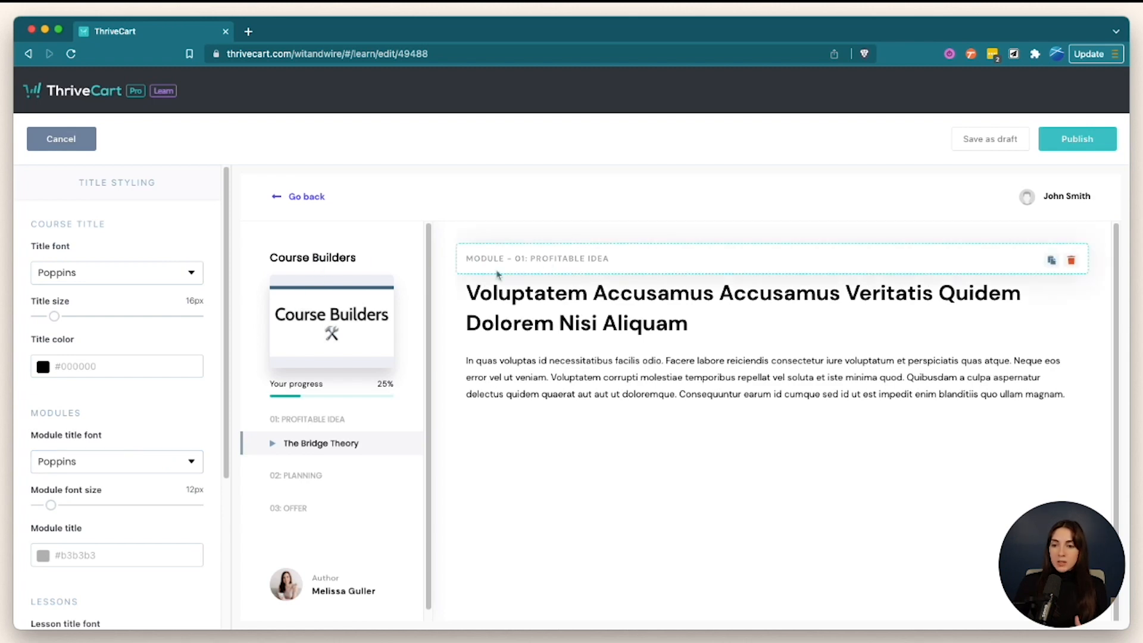
pyautogui.scroll(-5, 36, 433)
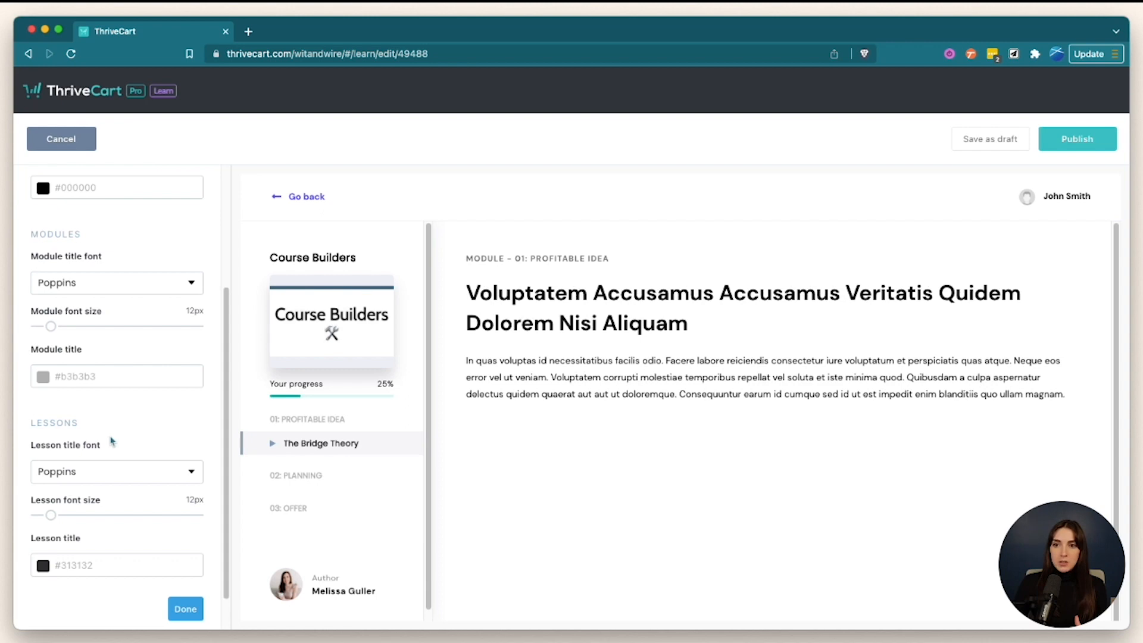
pyautogui.scroll(5, 111, 440)
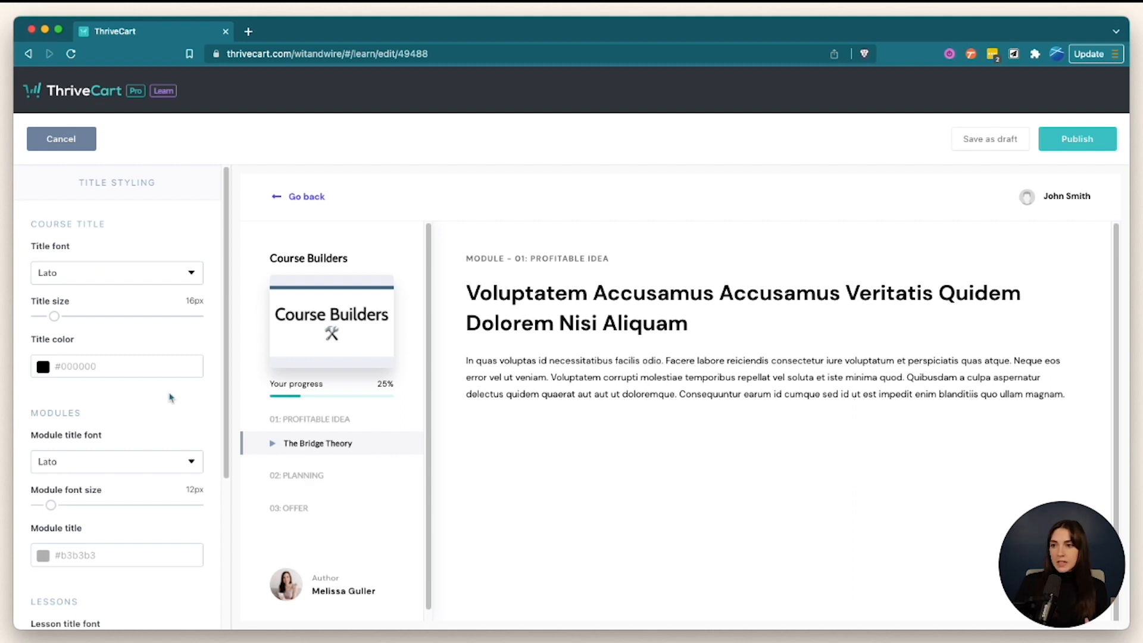
pyautogui.scroll(-15, 171, 398)
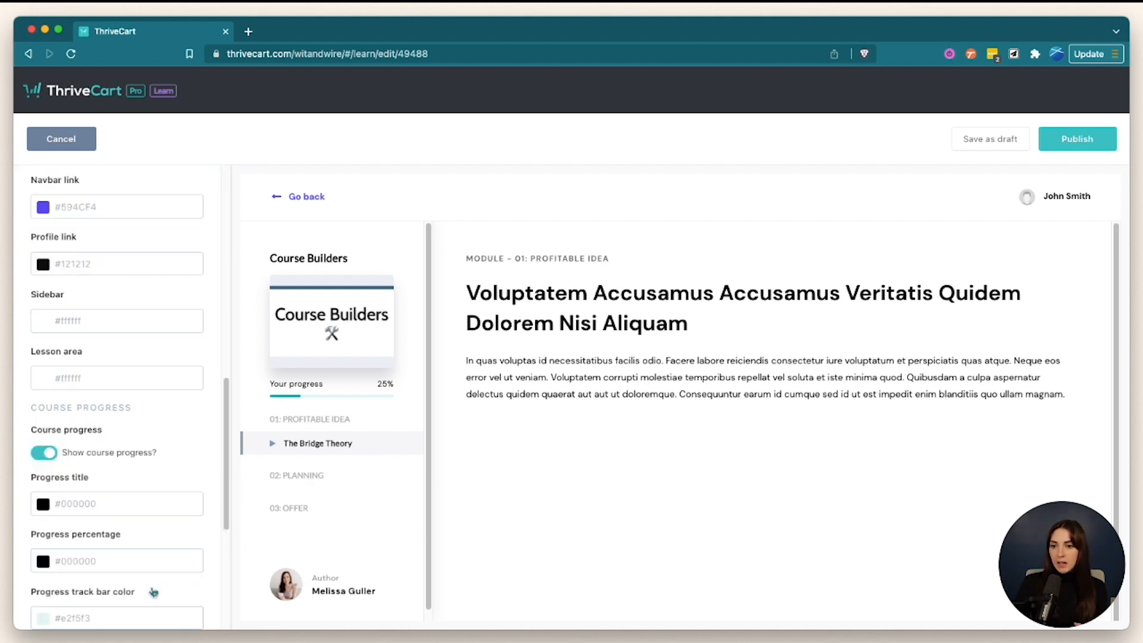
pyautogui.scroll(15, 132, 400)
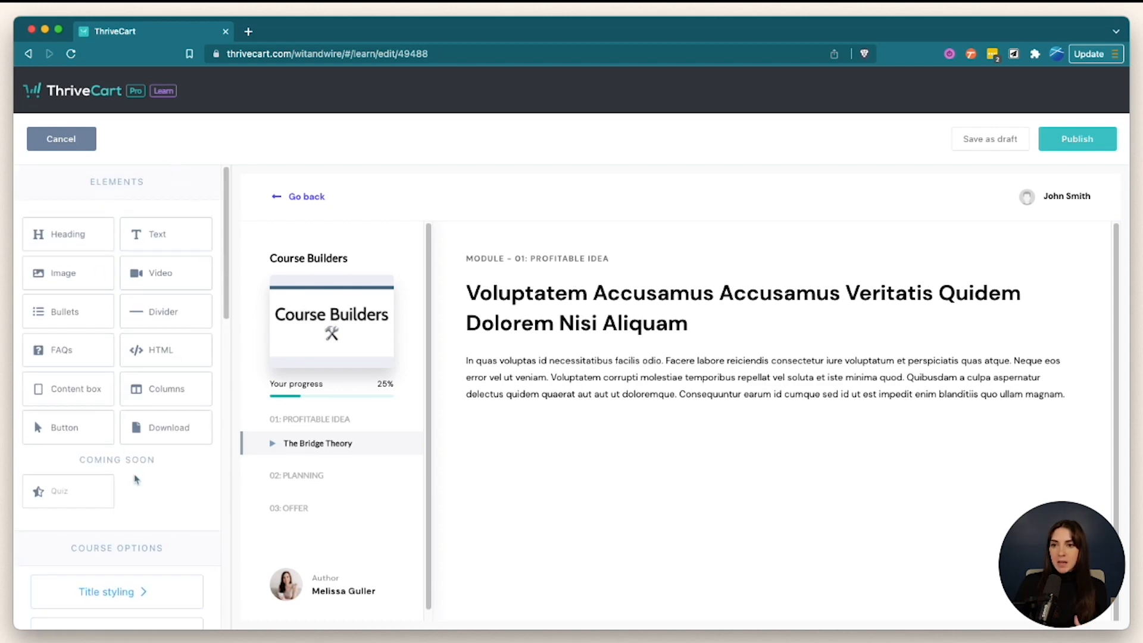
pyautogui.scroll(-3, 154, 479)
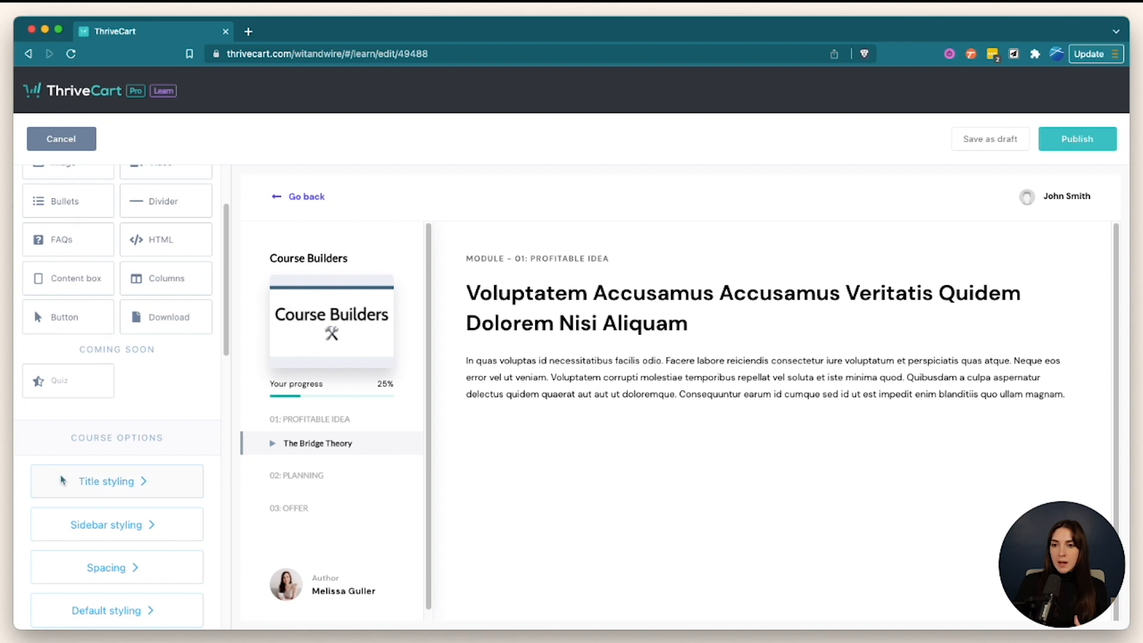
pyautogui.click(135, 522)
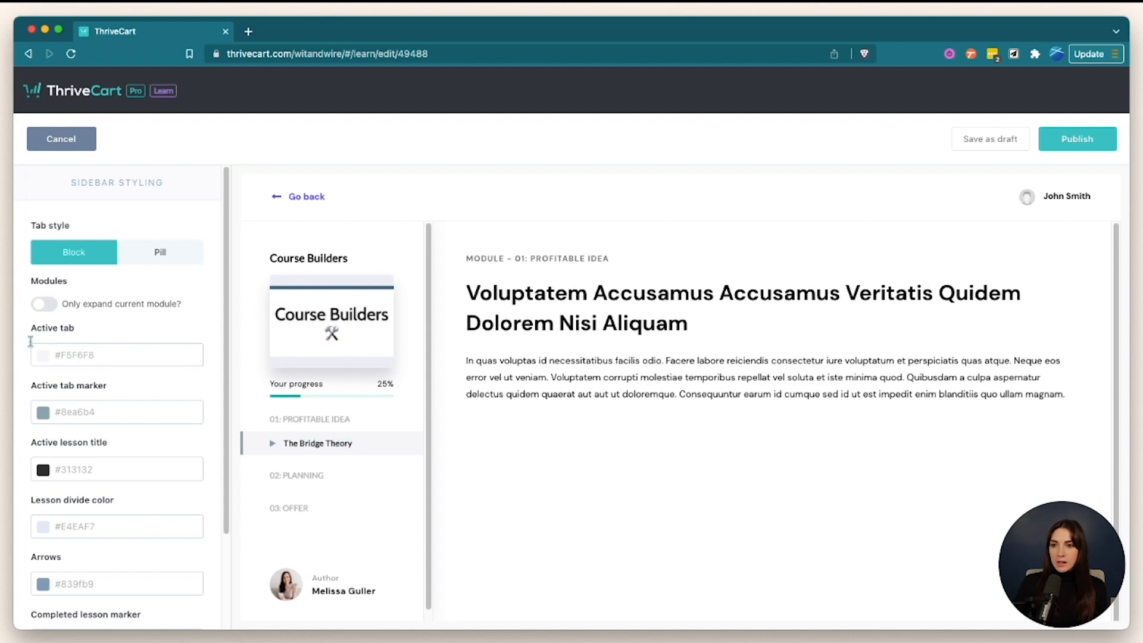
# - Give the sidebar's active tab a preset muted pink colour
pyautogui.click(43, 361)
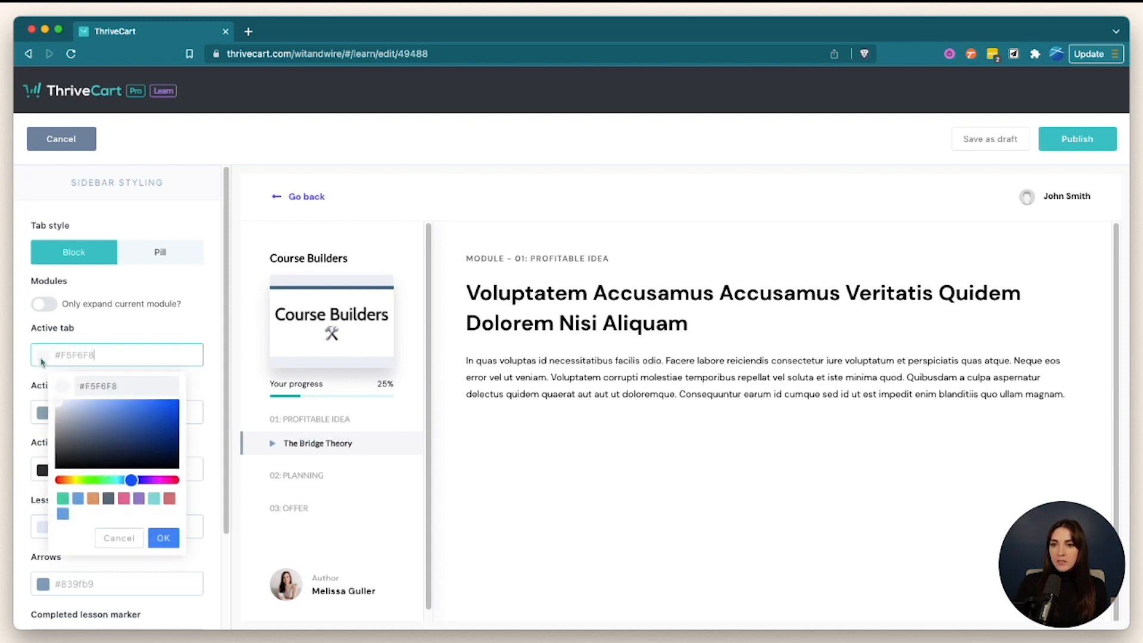
pyautogui.click(63, 499)
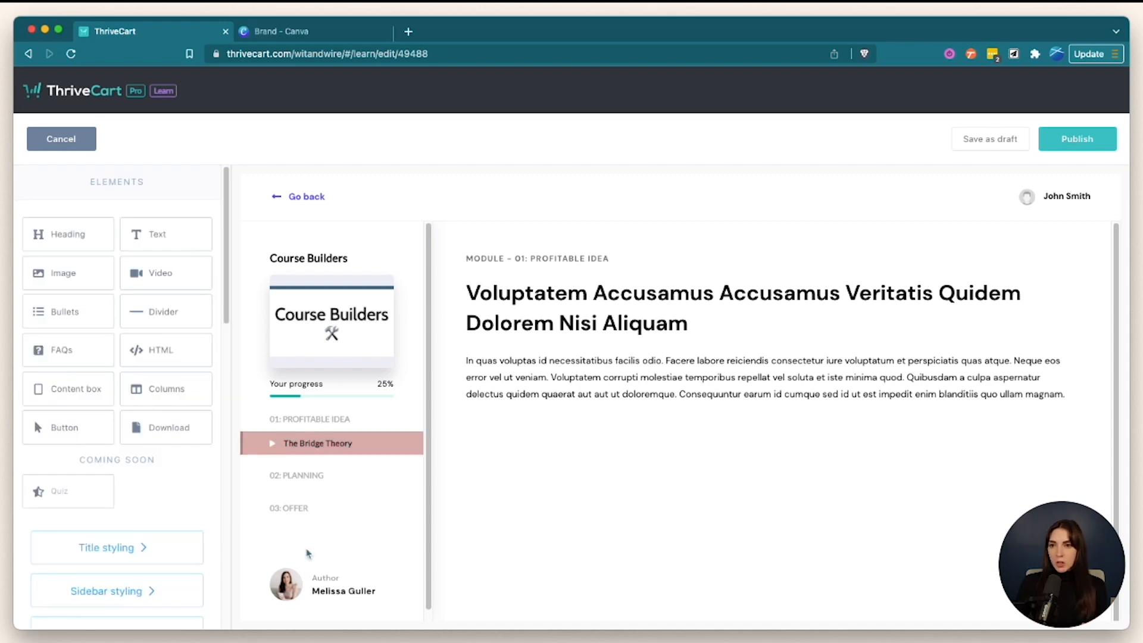
pyautogui.moveTo(225, 298); pyautogui.dragTo(223, 458)
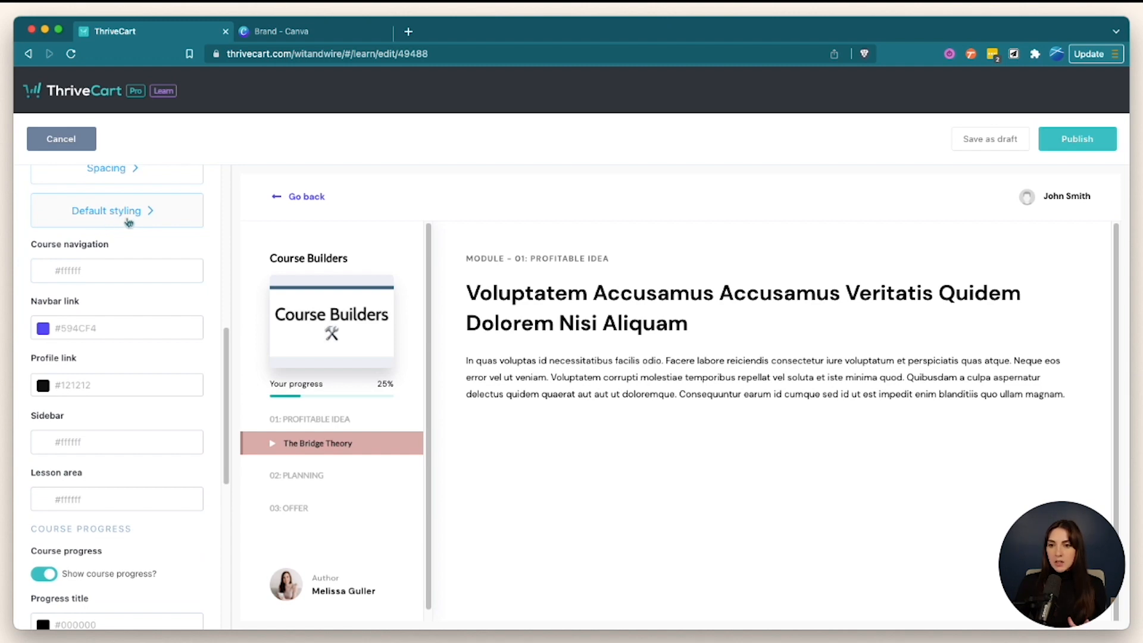
# - Set the navbar link colour to #525F7F
pyautogui.scroll(-1, 128, 253)
pyautogui.scroll(-3, 130, 259)
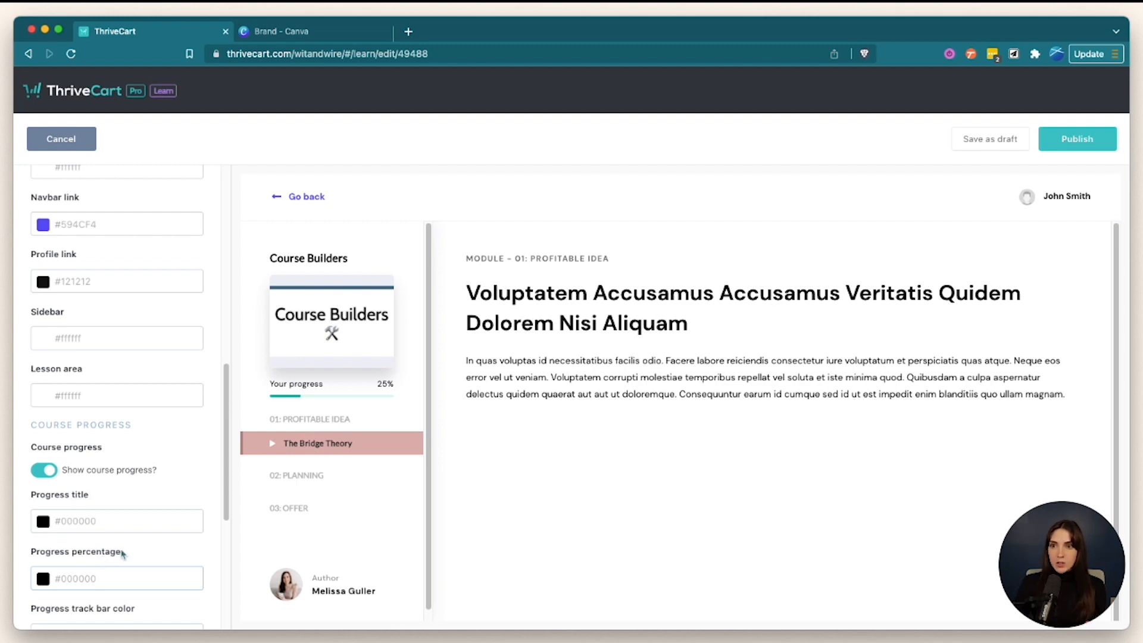
pyautogui.scroll(4, 122, 554)
pyautogui.scroll(1, 122, 553)
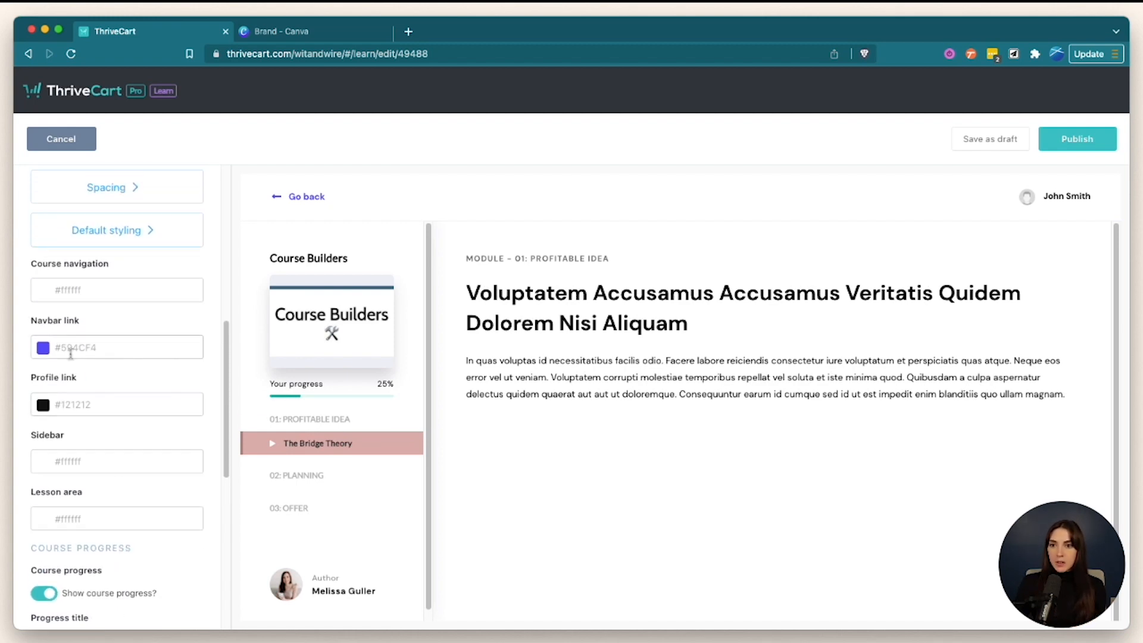
pyautogui.click(44, 348)
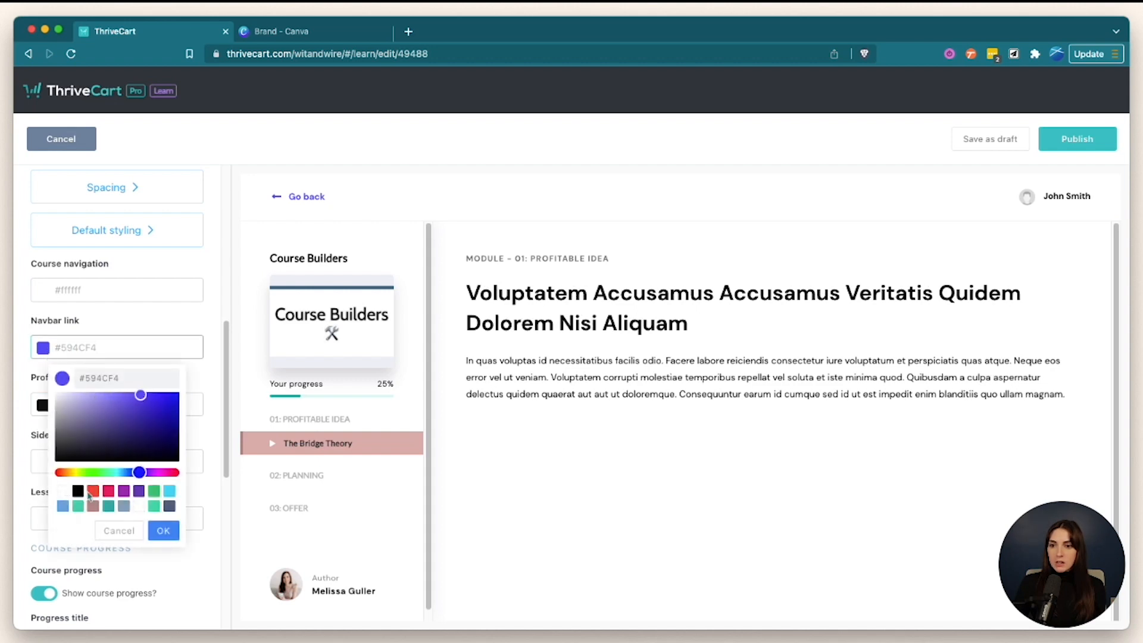
pyautogui.click(92, 493)
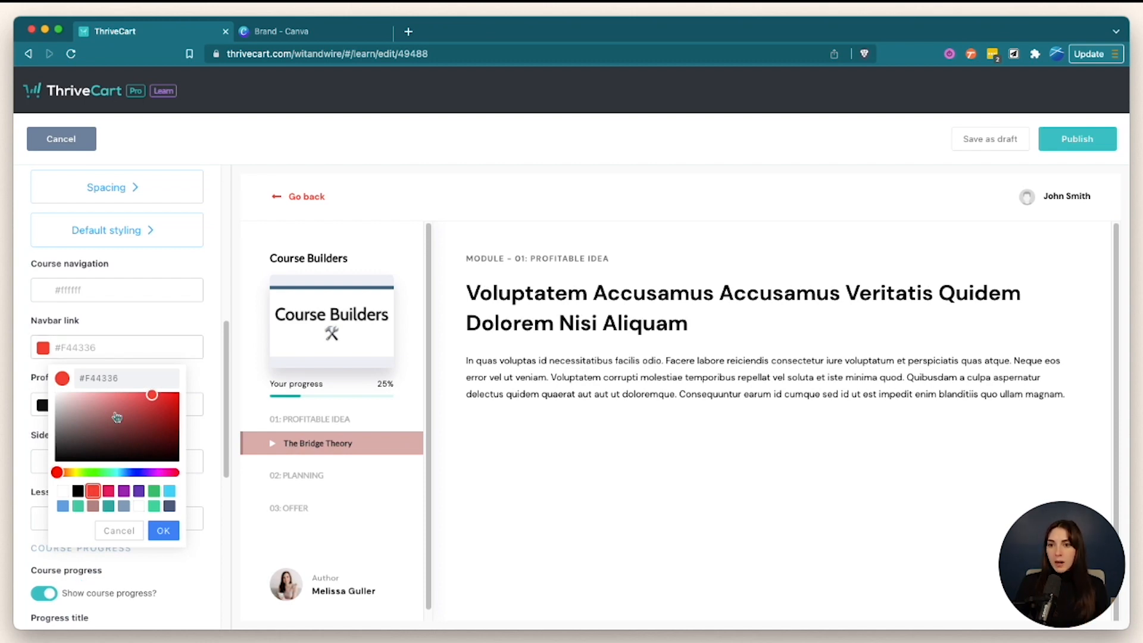
pyautogui.click(117, 375)
pyautogui.doubleClick(119, 378)
pyautogui.write('525F7F')
pyautogui.click(95, 325)
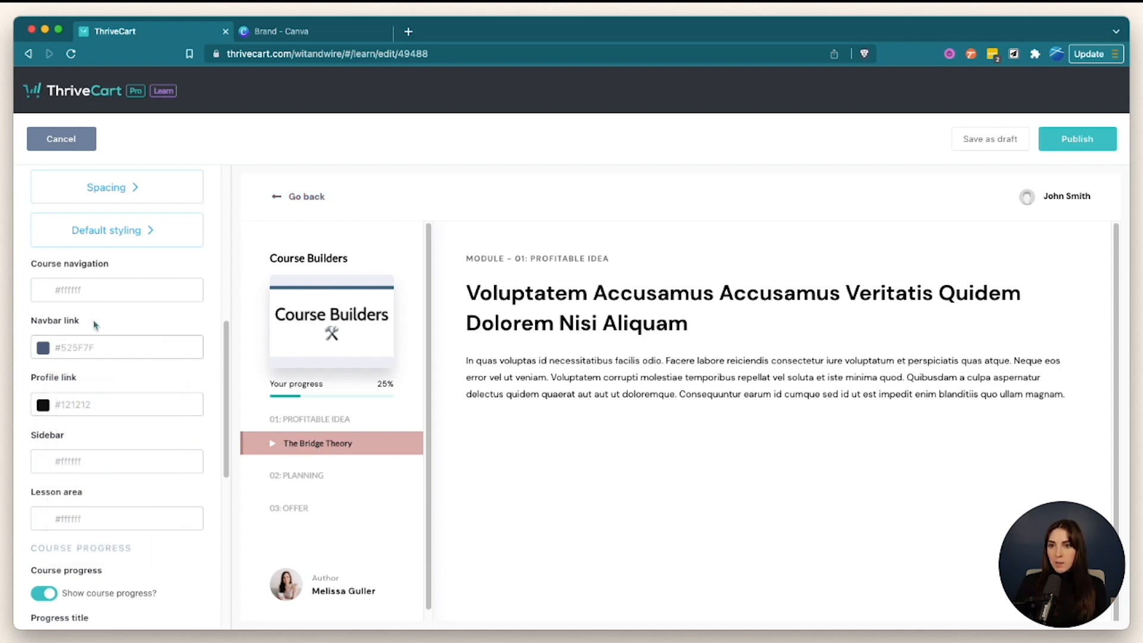
# - Set the lesson sidebar background to pale pink #FFFAF8
pyautogui.scroll(-2, 152, 353)
pyautogui.scroll(-3, 152, 353)
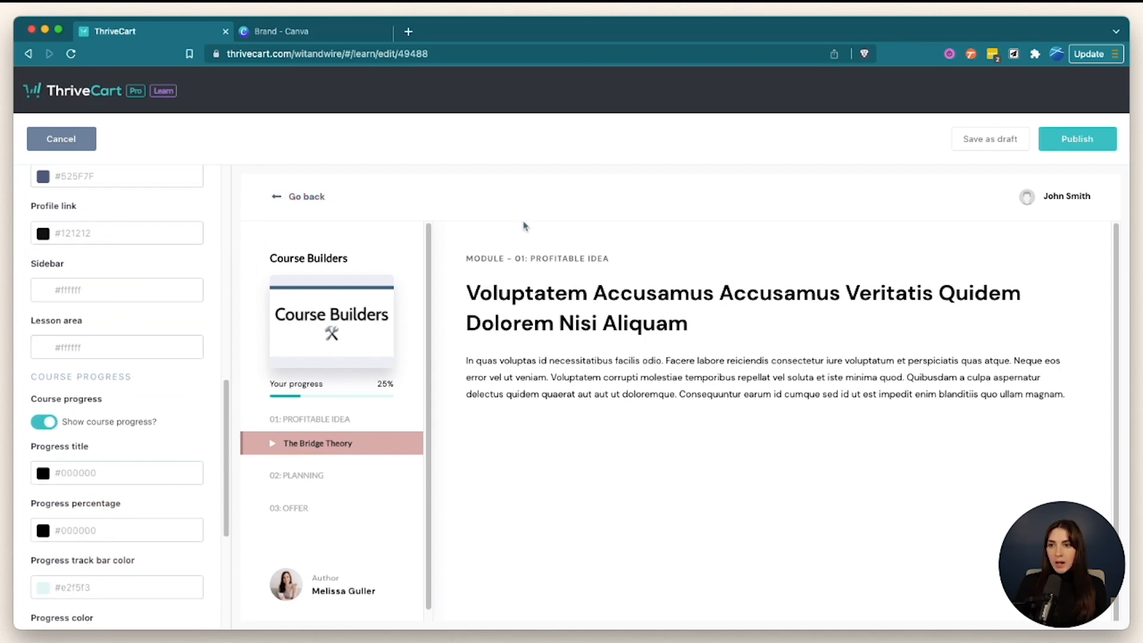
pyautogui.click(113, 299)
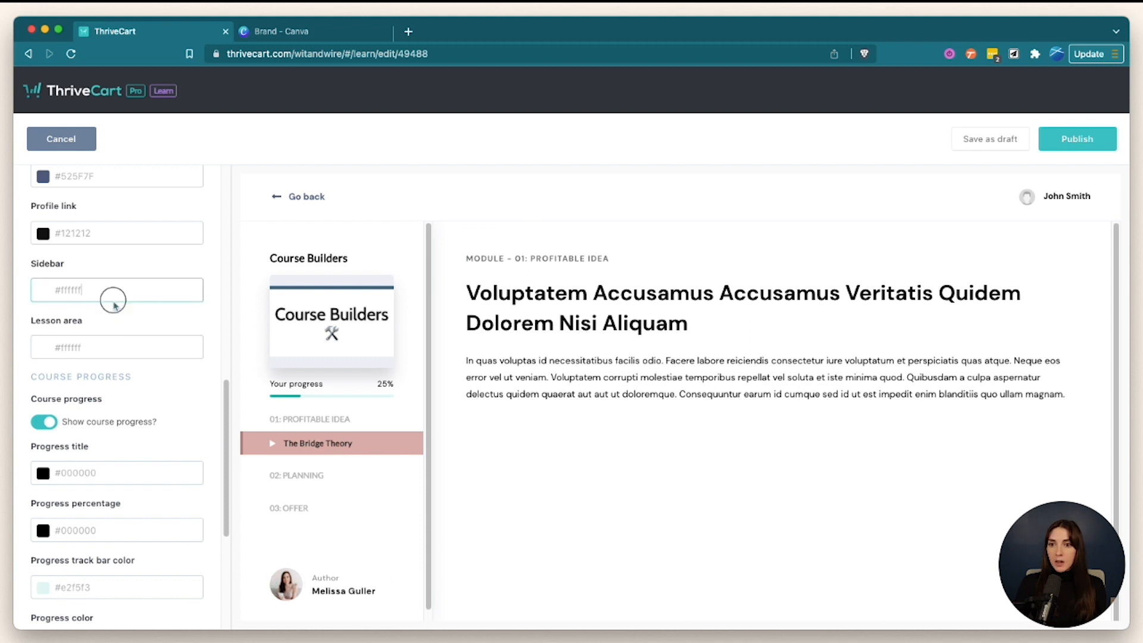
pyautogui.scroll(1, 119, 309)
pyautogui.moveTo(124, 321); pyautogui.dragTo(35, 320)
pyautogui.write('#FFFAF8')
pyautogui.click(213, 349)
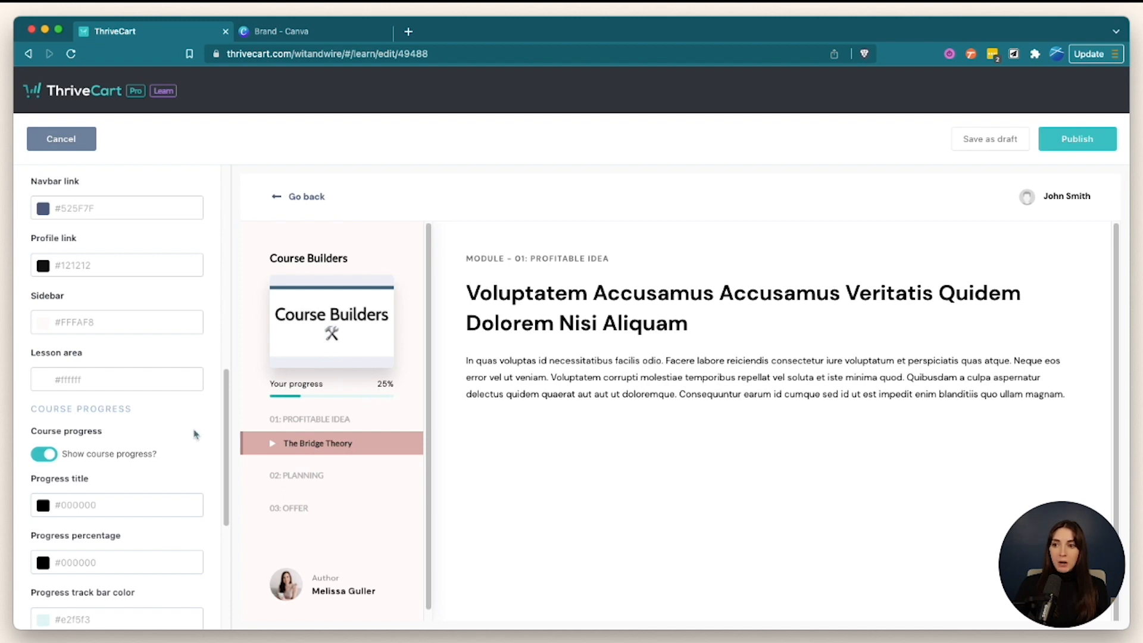
# - Test the course progress and course author toggles, leaving both switched on
pyautogui.click(50, 458)
pyautogui.click(50, 459)
pyautogui.scroll(-3, 130, 444)
pyautogui.scroll(-3, 130, 445)
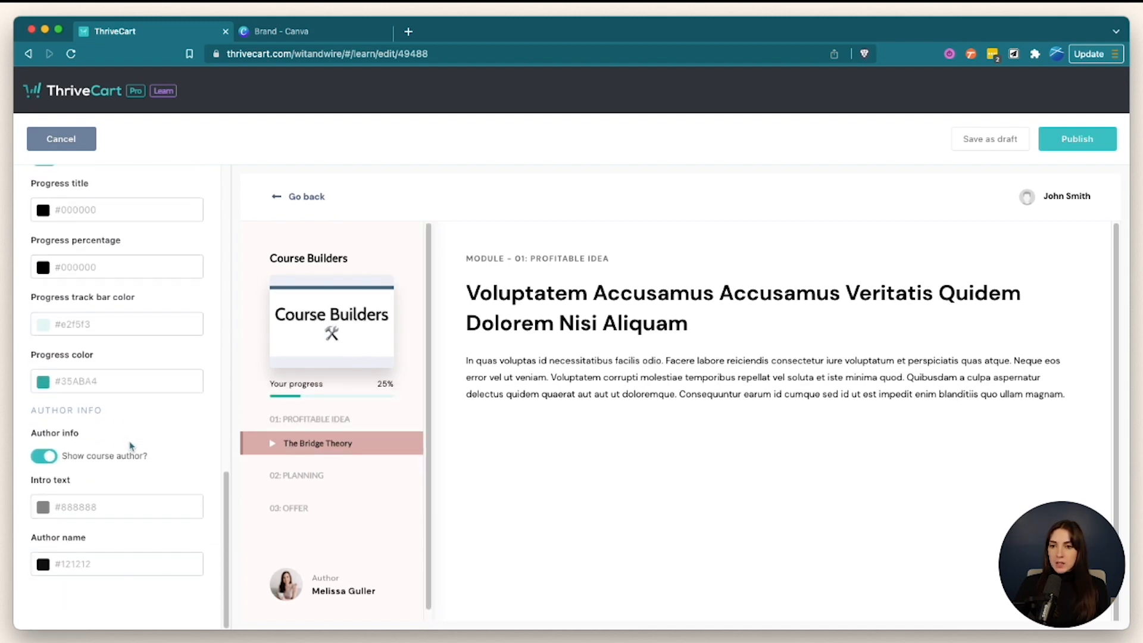
pyautogui.click(46, 452)
pyautogui.click(45, 571)
pyautogui.scroll(-2, 45, 570)
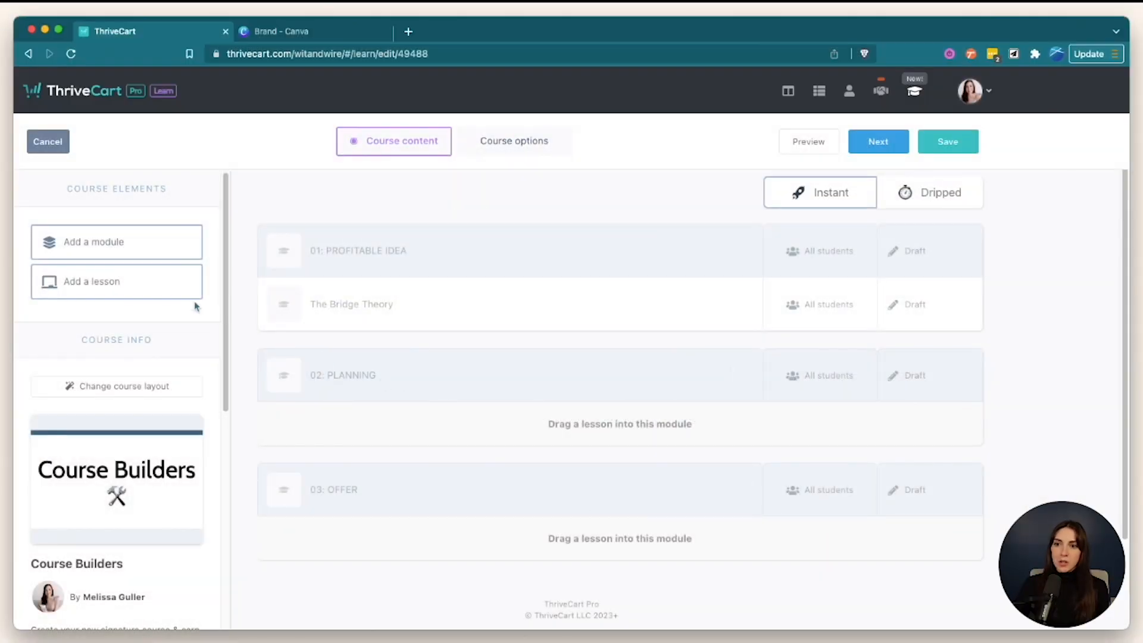
# - Add a lesson named 'Brainstorm course outcomes' for all students below The Bridge Theory
pyautogui.moveTo(145, 281); pyautogui.dragTo(427, 342)
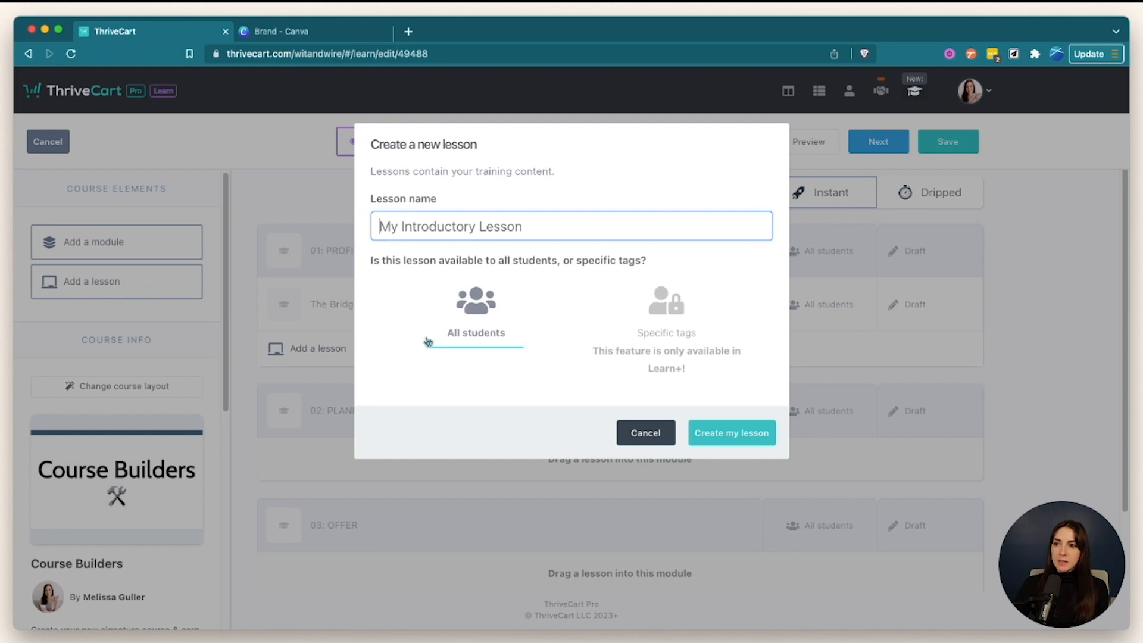
pyautogui.write('Bra')
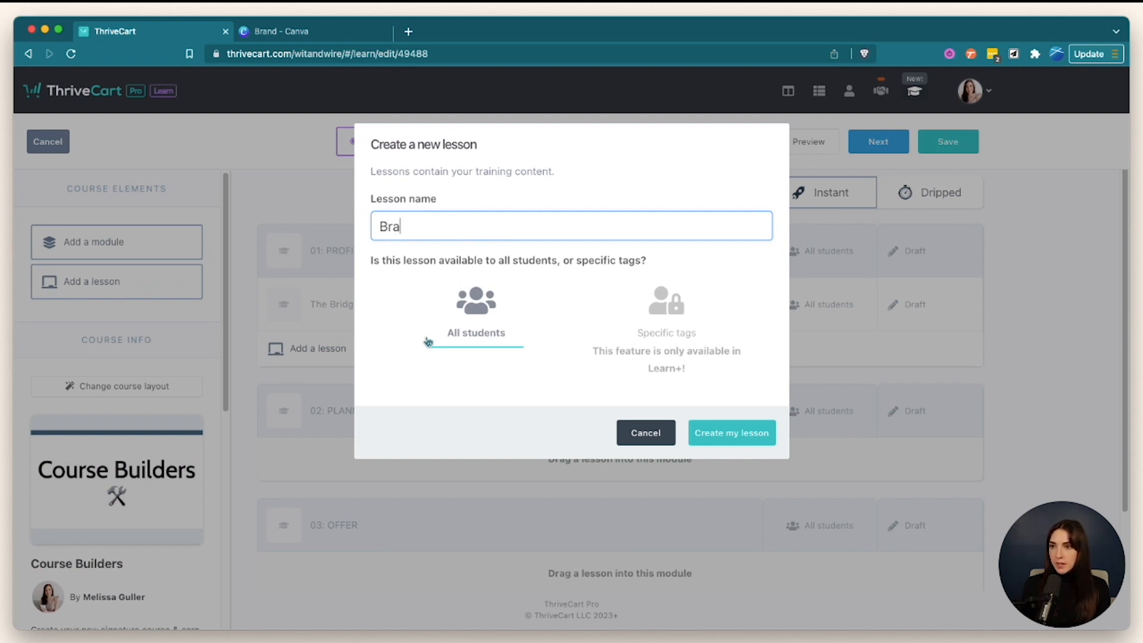
pyautogui.write('instorm course ')
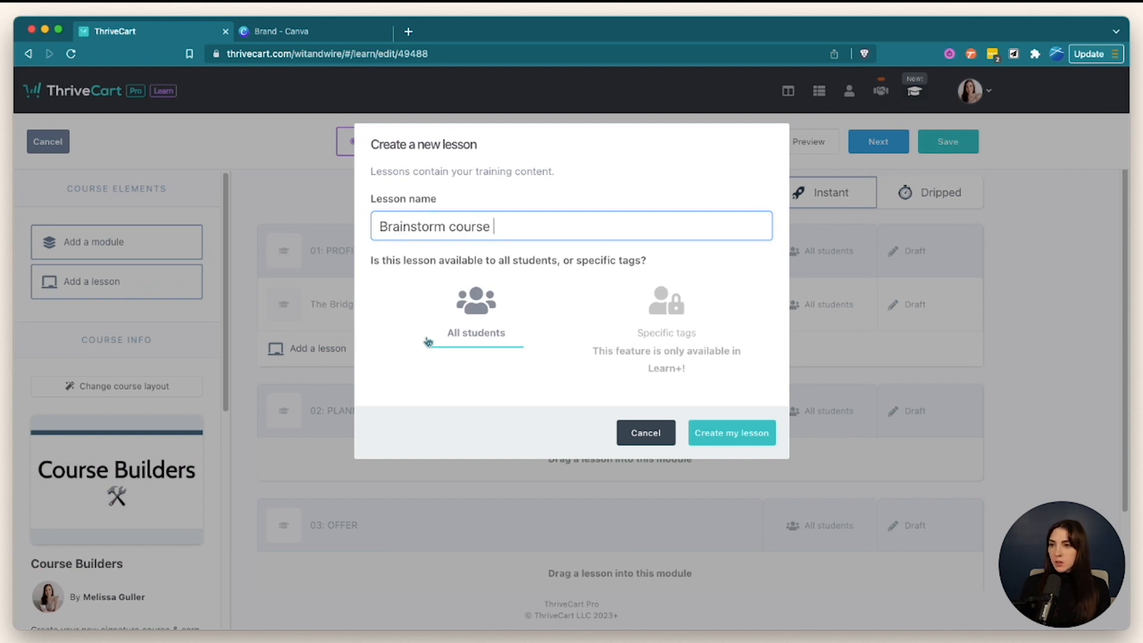
pyautogui.write('outcomes')
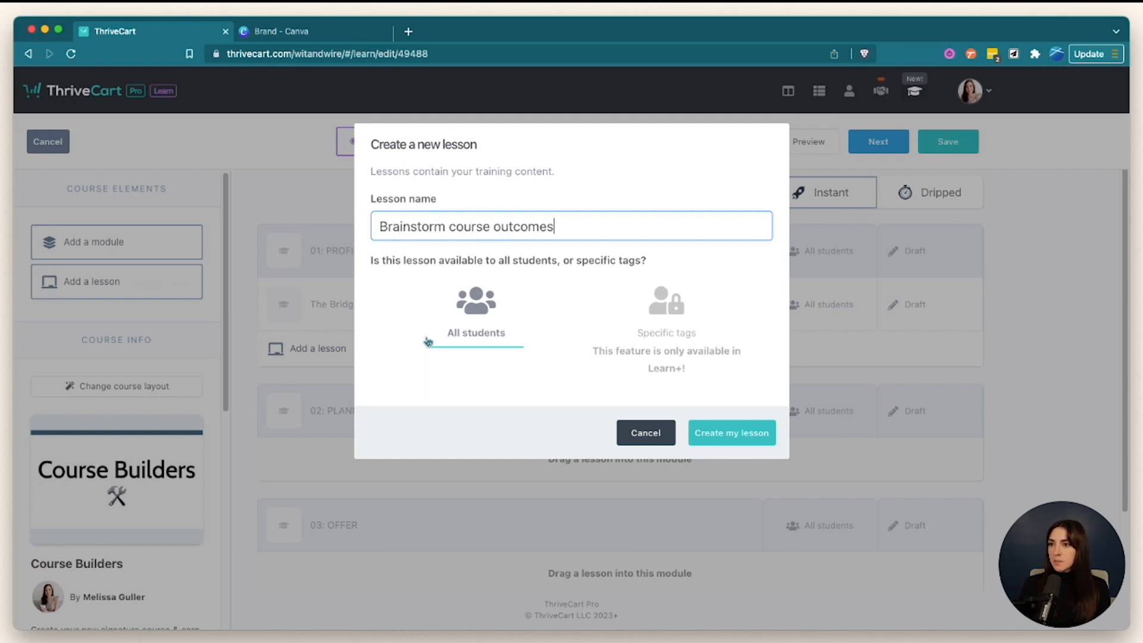
pyautogui.click(703, 433)
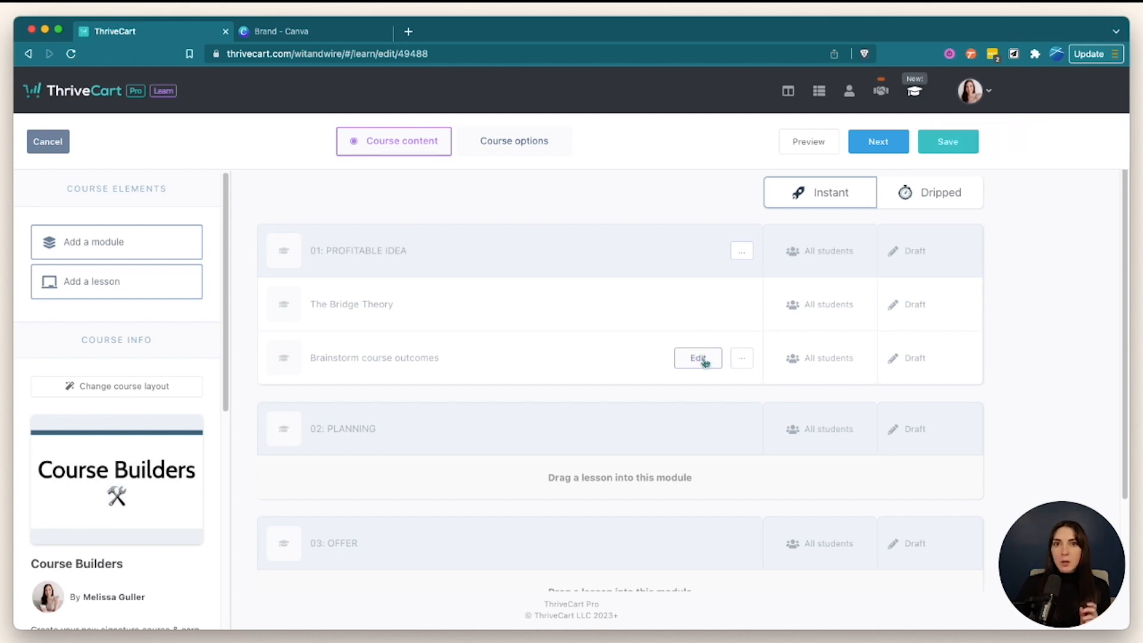
# - Open The Bridge Theory lesson in the lesson page editor
pyautogui.click(698, 307)
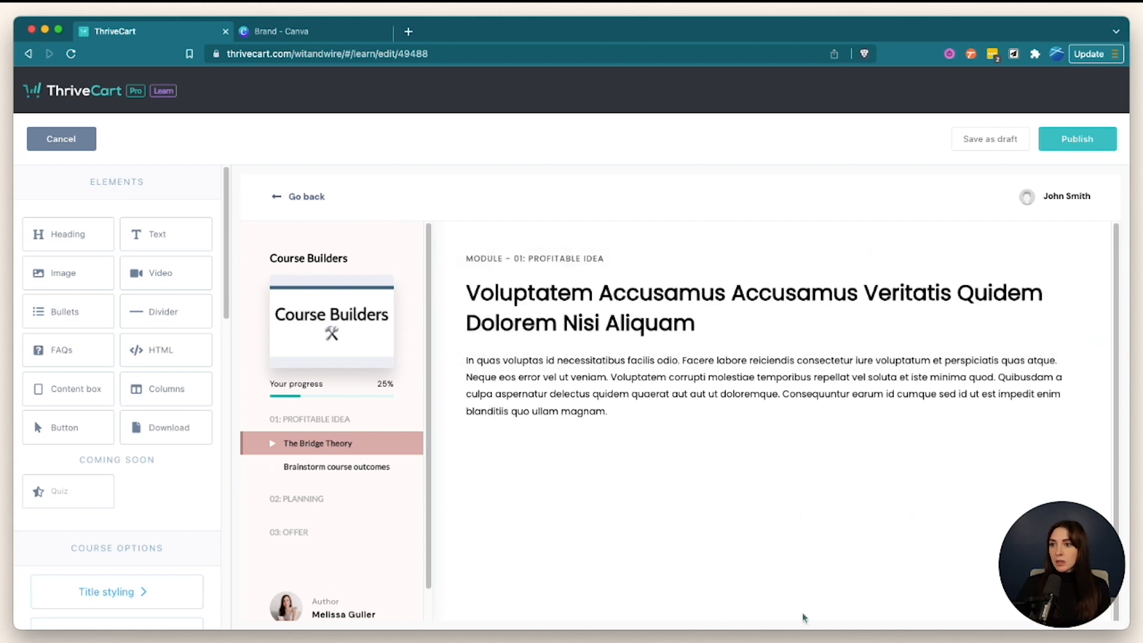
pyautogui.scroll(-2, 934, 557)
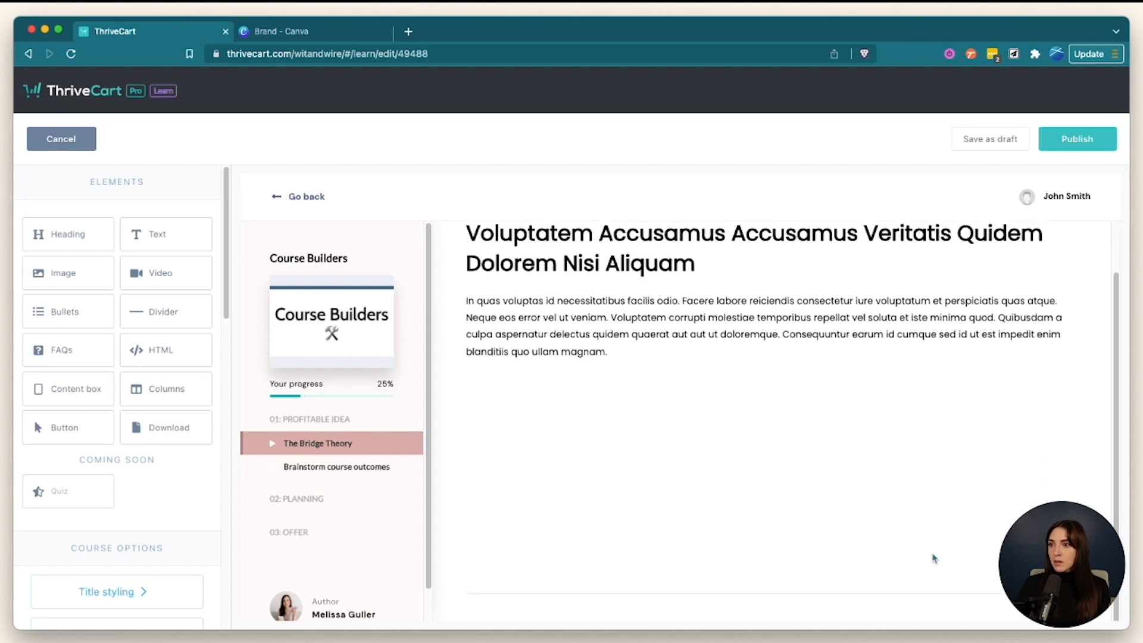
# - Select the lesson heading and body paragraph to review the page
pyautogui.click(695, 284)
pyautogui.click(704, 355)
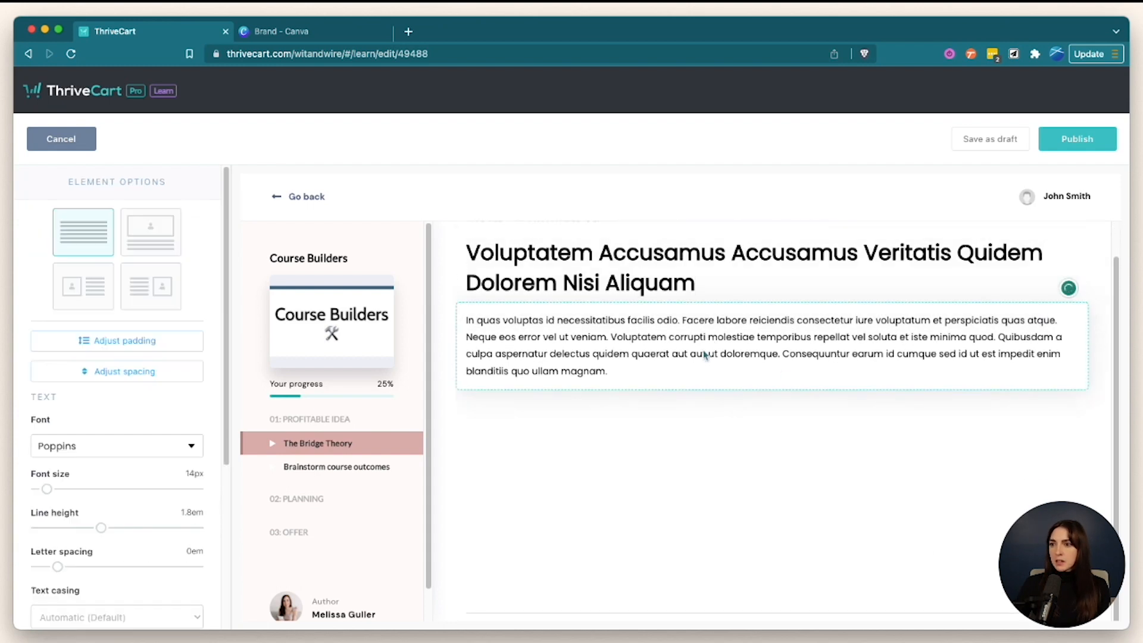
pyautogui.scroll(-3, 704, 355)
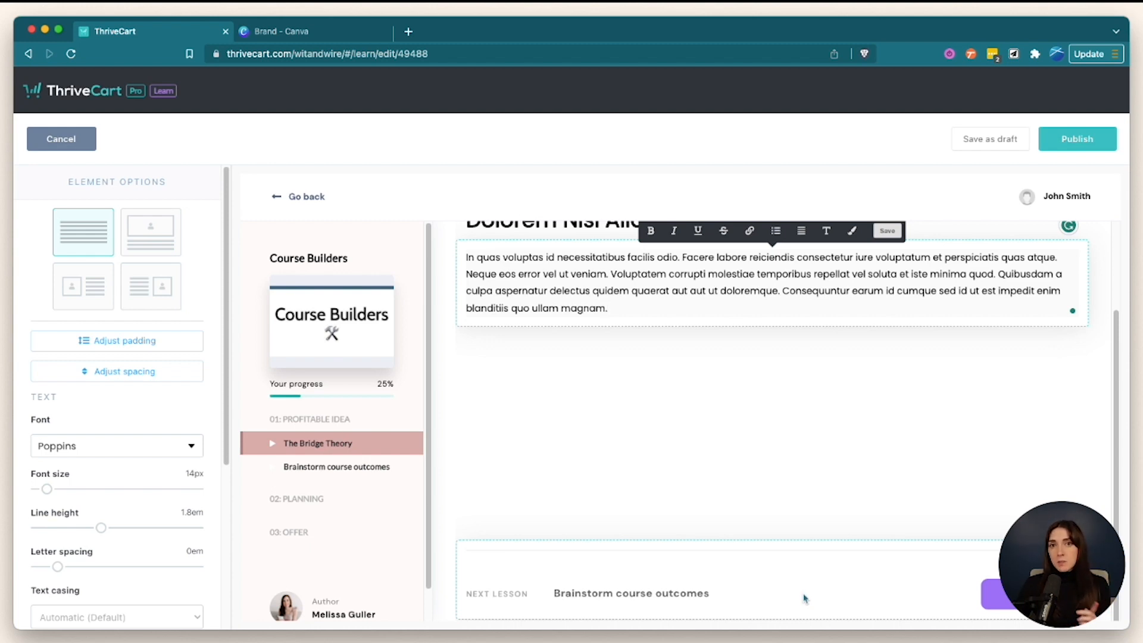
pyautogui.scroll(2, 655, 358)
# - Change the lesson title's font from Poppins to Lato
pyautogui.click(608, 316)
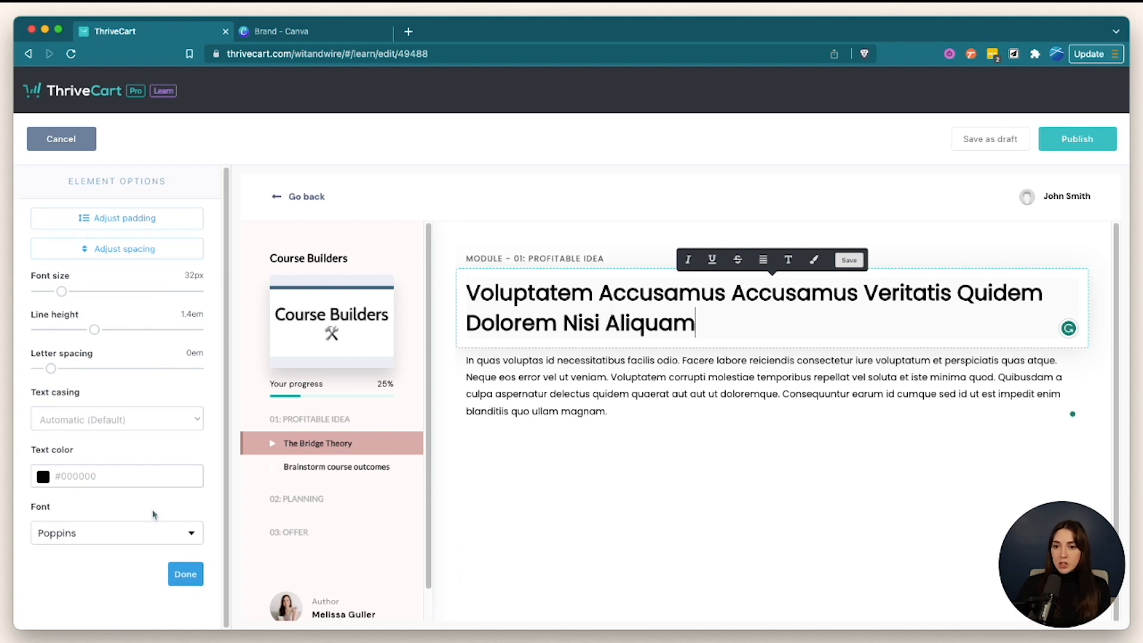
pyautogui.click(153, 535)
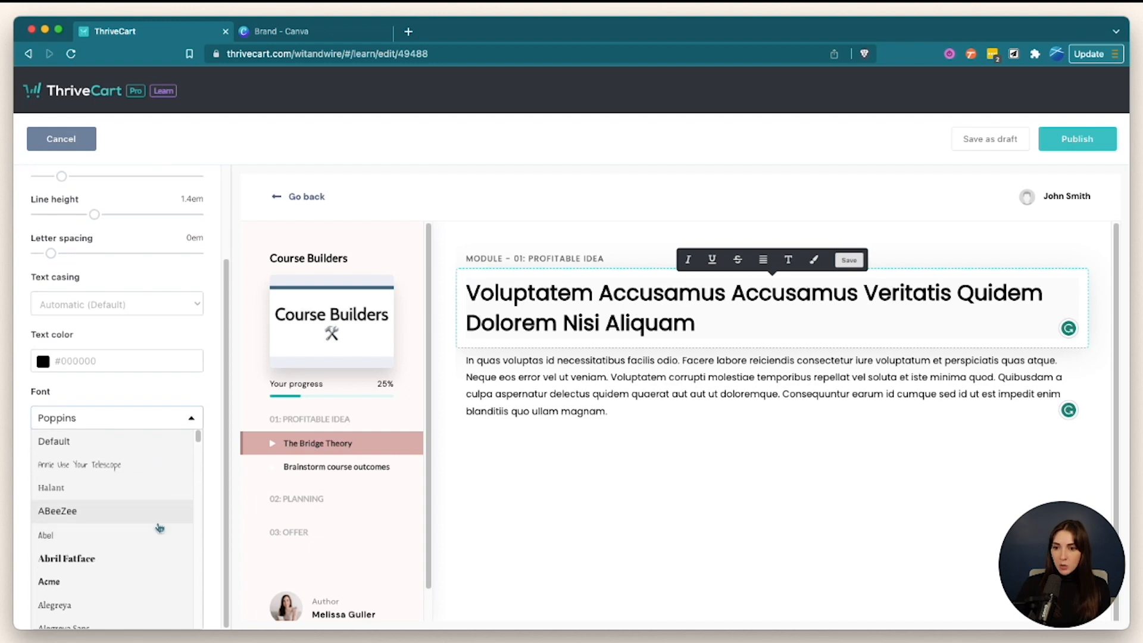
pyautogui.scroll(-10, 161, 518)
pyautogui.scroll(-15, 170, 489)
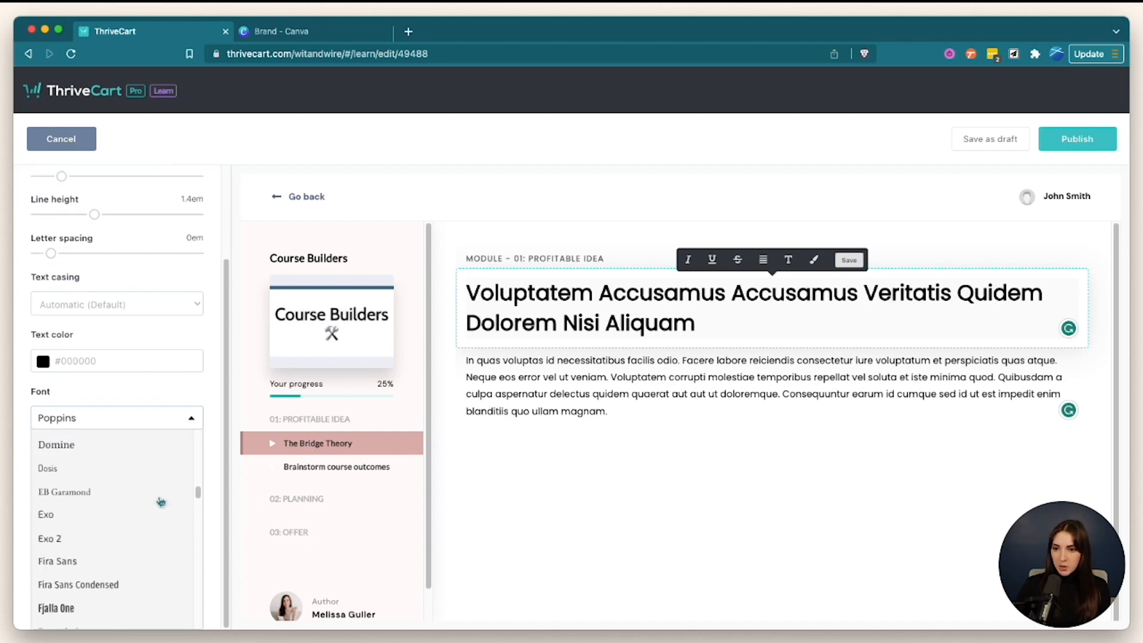
pyautogui.scroll(-6, 161, 501)
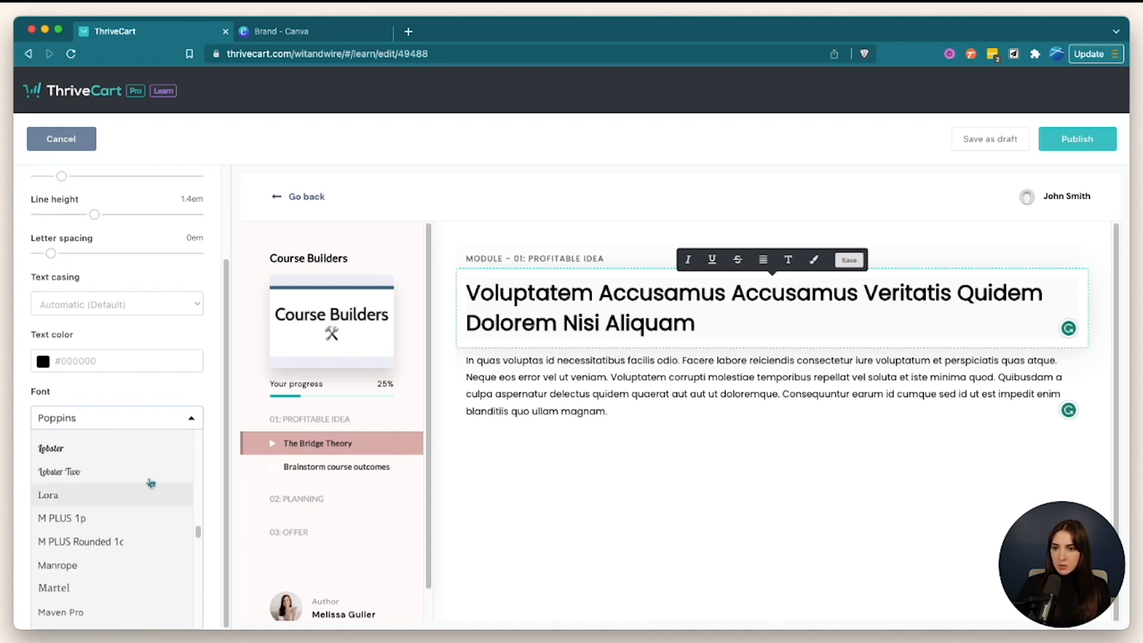
pyautogui.scroll(4, 142, 473)
pyautogui.click(138, 476)
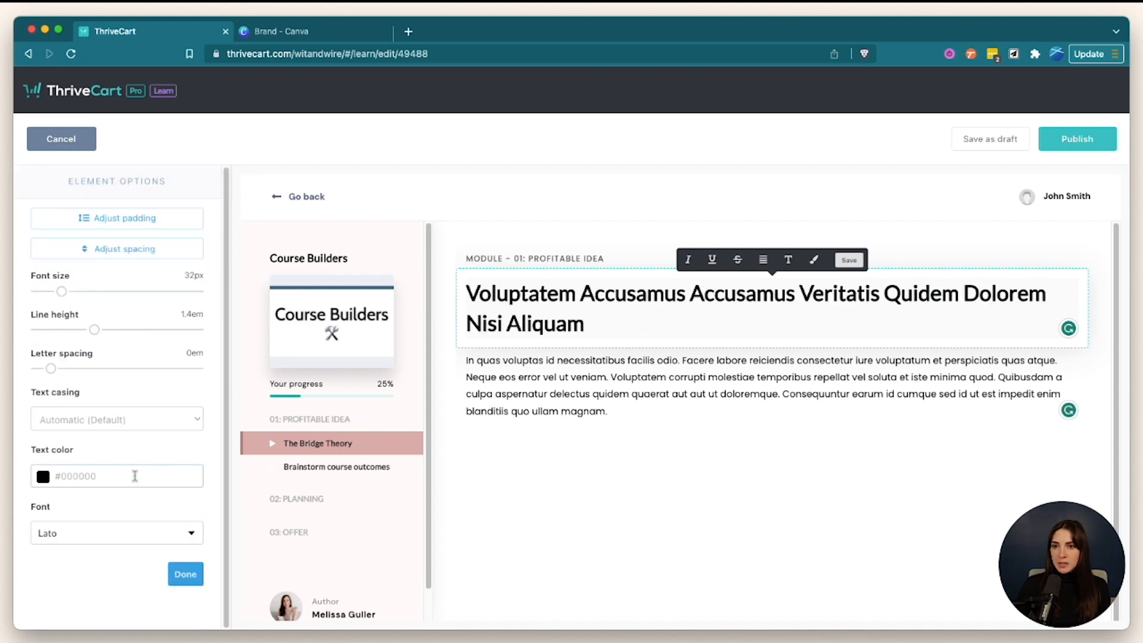
# - Test and reset the title's letter spacing, then add a video block under the title
pyautogui.moveTo(51, 368); pyautogui.dragTo(49, 367)
pyautogui.click(193, 570)
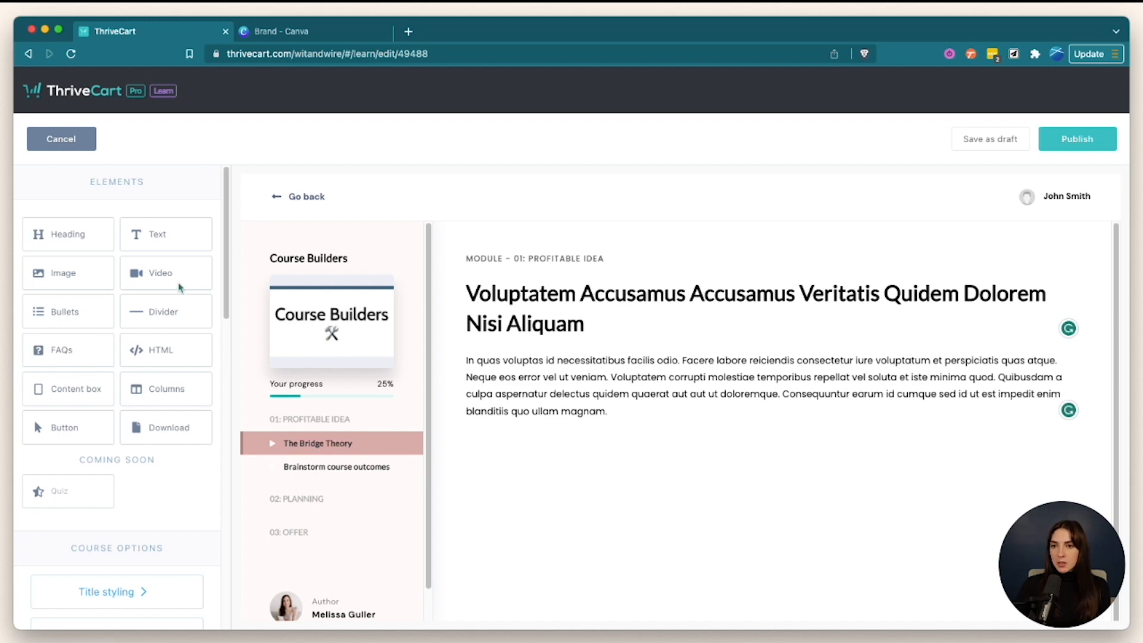
pyautogui.moveTo(170, 275); pyautogui.dragTo(558, 352)
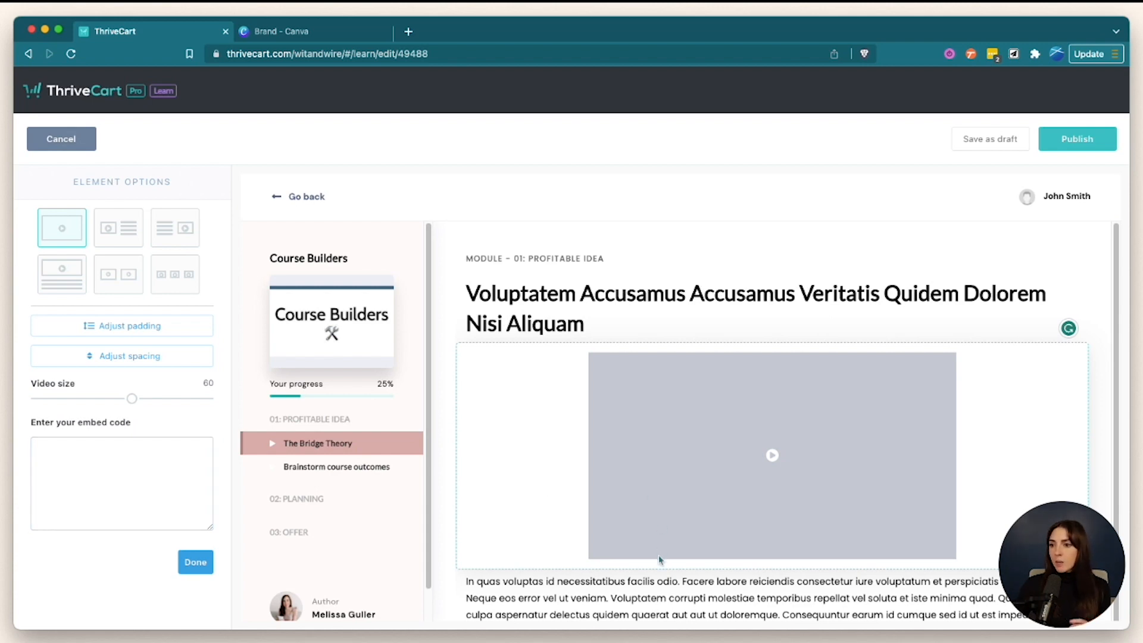
# - Switch the body paragraph's font to Lato
pyautogui.scroll(-1, 669, 587)
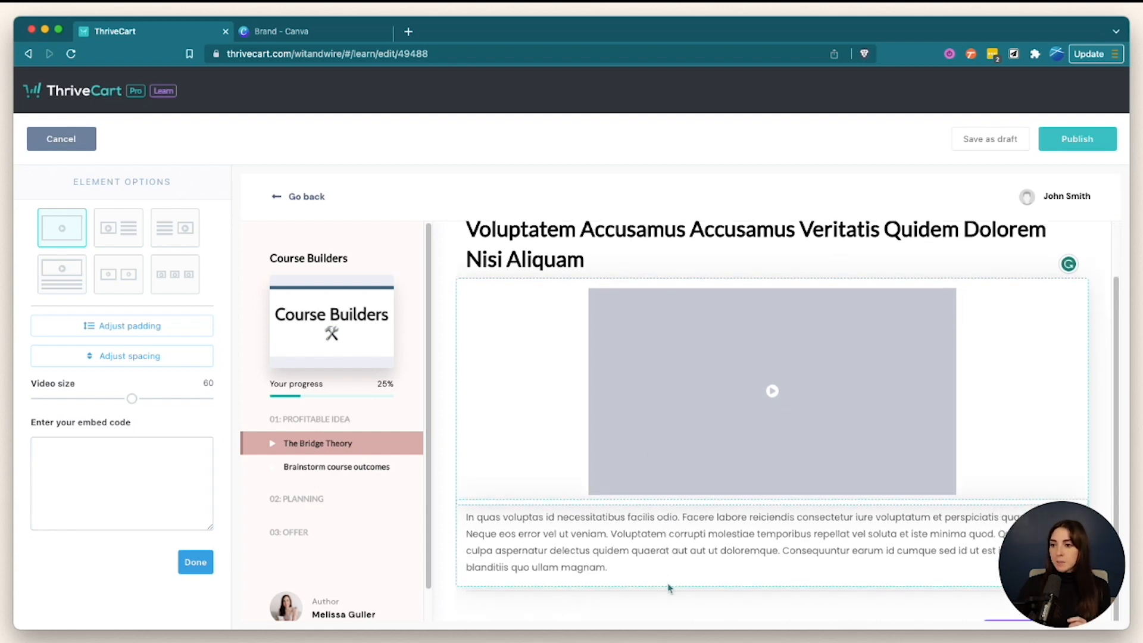
pyautogui.click(657, 517)
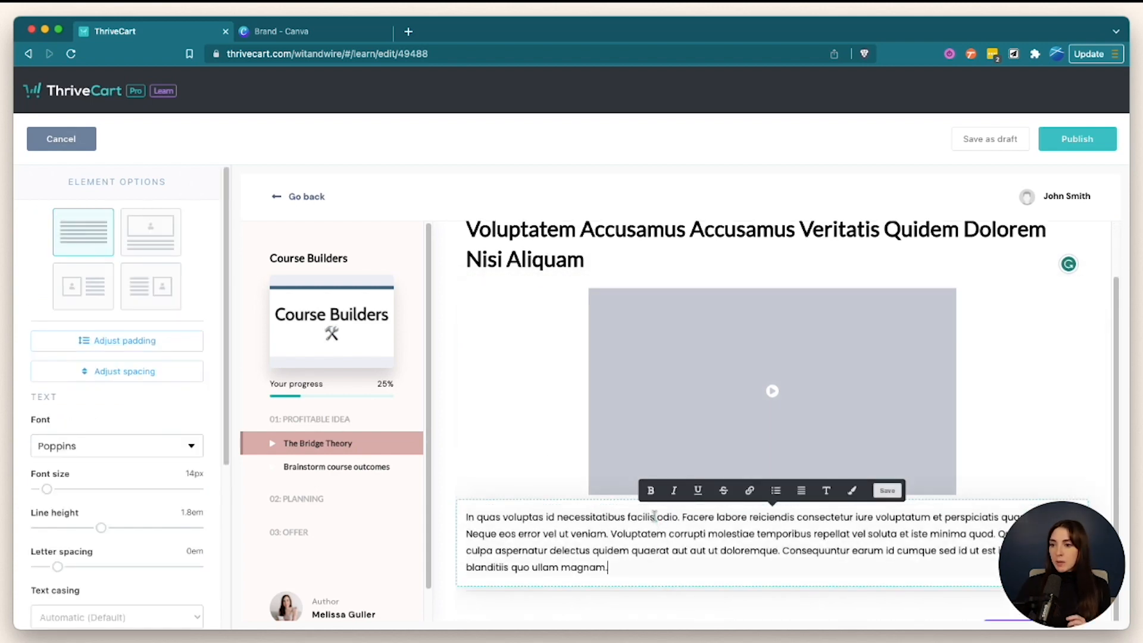
pyautogui.click(123, 457)
pyautogui.scroll(-10, 160, 512)
pyautogui.scroll(-15, 159, 515)
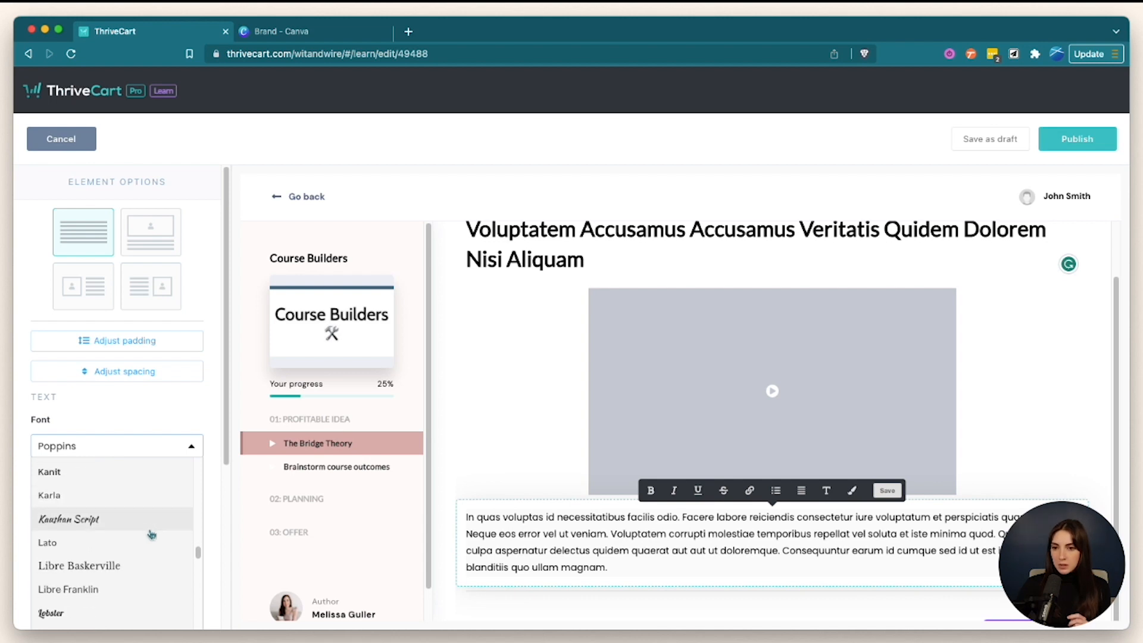
pyautogui.click(156, 543)
pyautogui.click(713, 429)
pyautogui.scroll(-1, 922, 426)
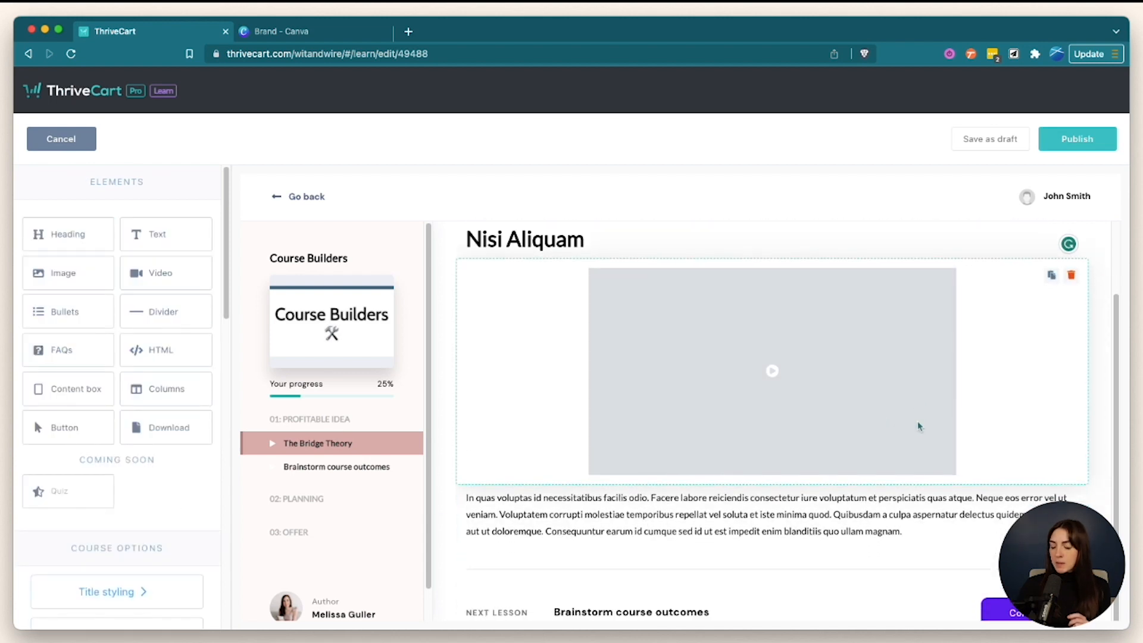
# - Give the Next Lesson button standard width and dark blue-grey colour #525F7F
pyautogui.click(895, 580)
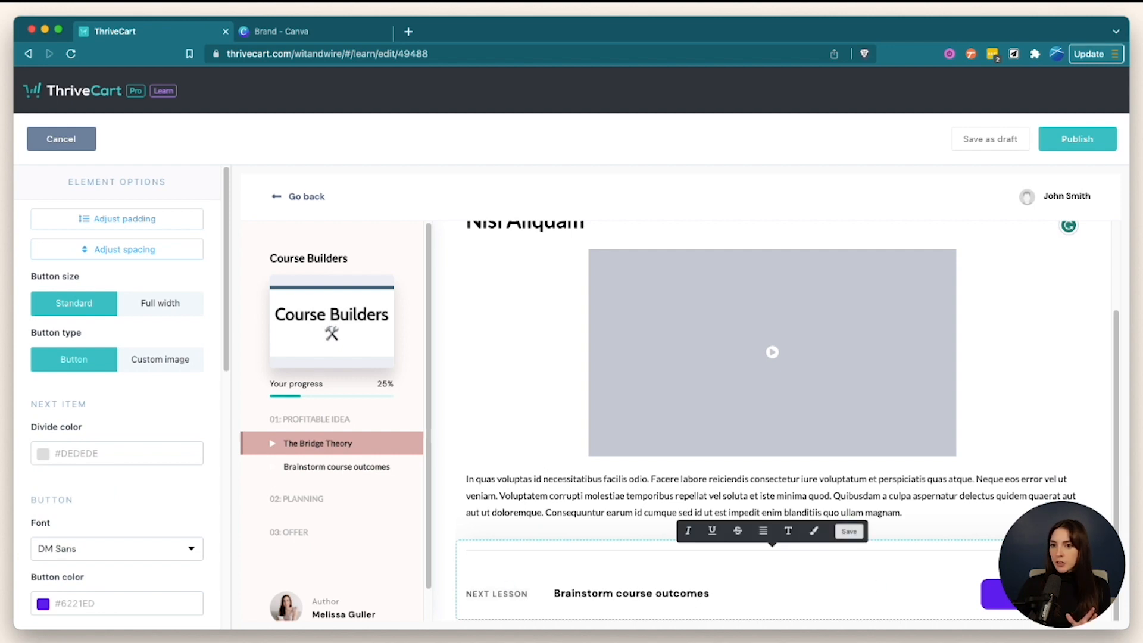
pyautogui.click(146, 304)
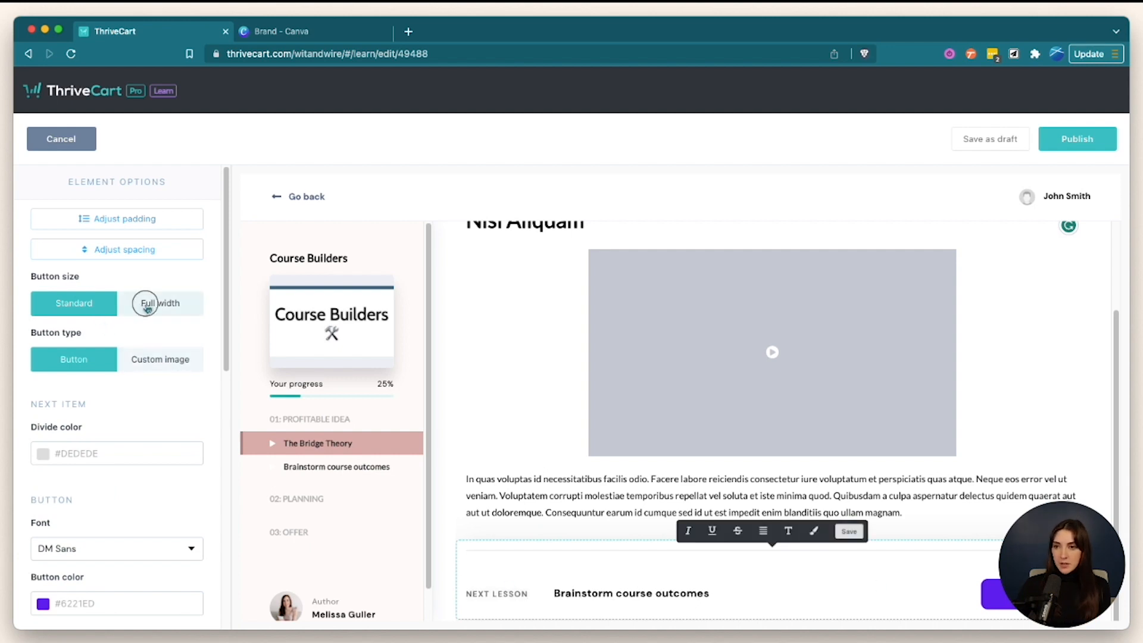
pyautogui.click(105, 304)
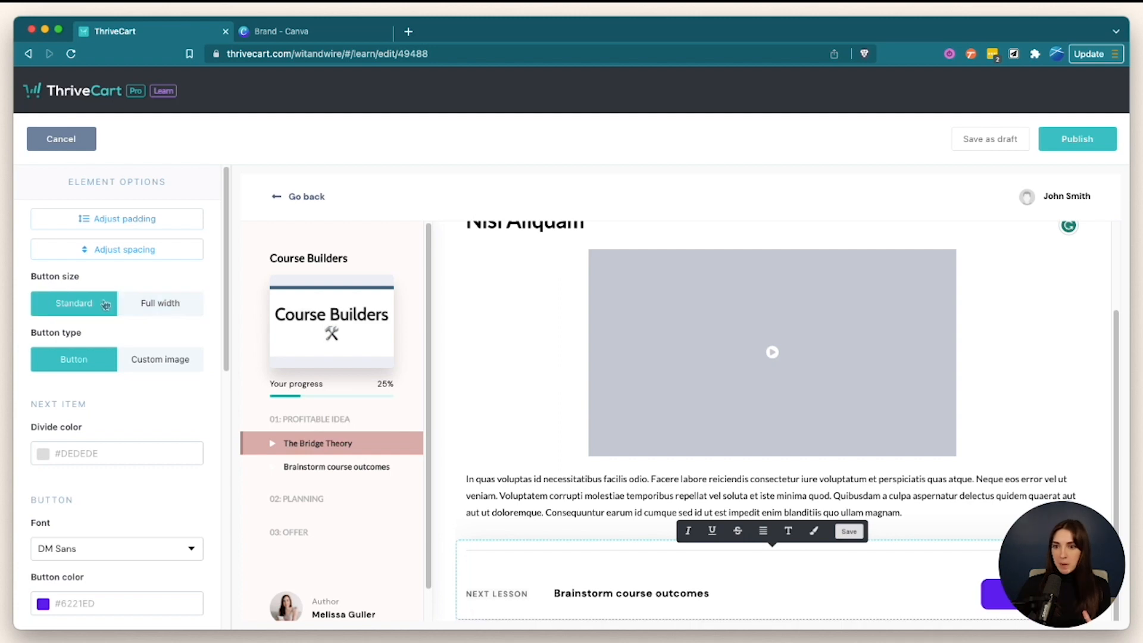
pyautogui.scroll(-5, 104, 304)
pyautogui.click(51, 286)
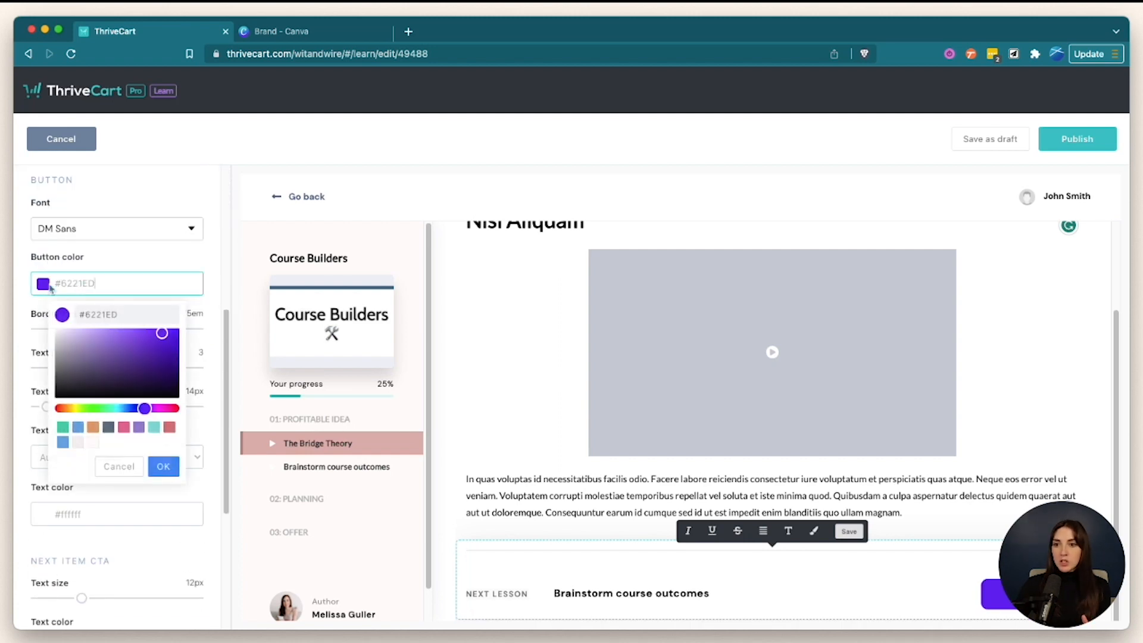
pyautogui.click(109, 427)
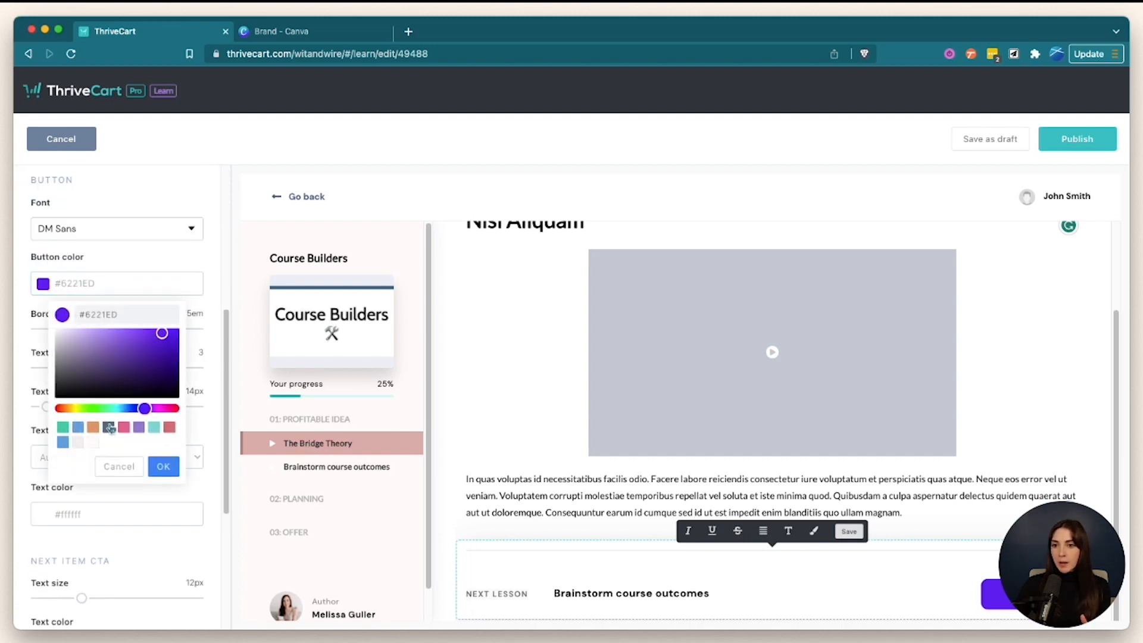
pyautogui.click(212, 285)
pyautogui.scroll(-5, 215, 285)
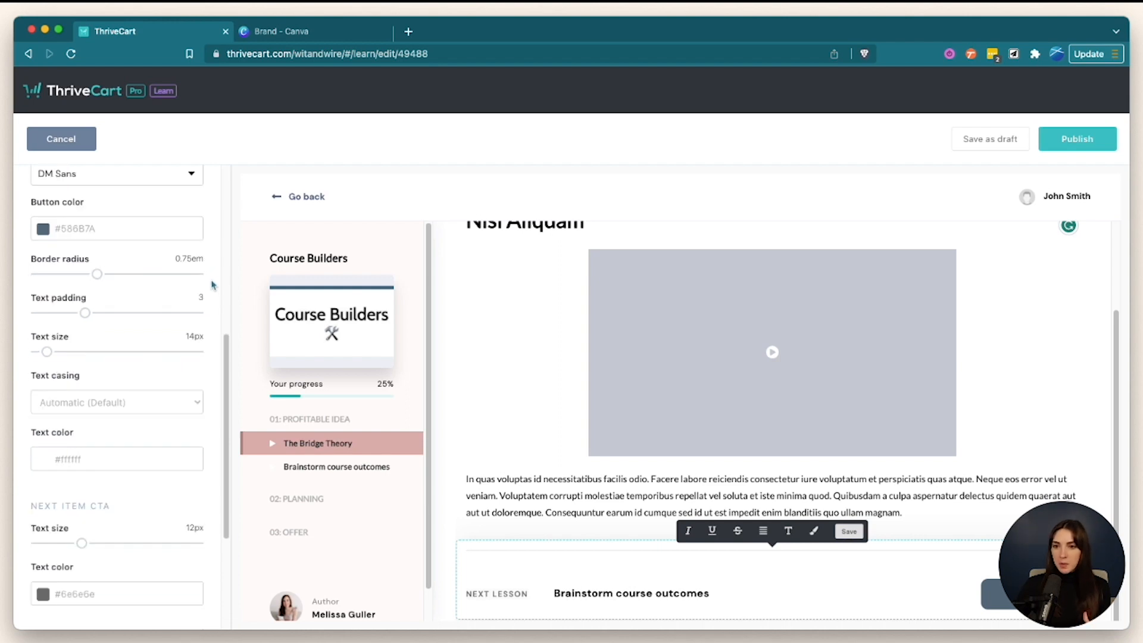
pyautogui.scroll(10, 170, 465)
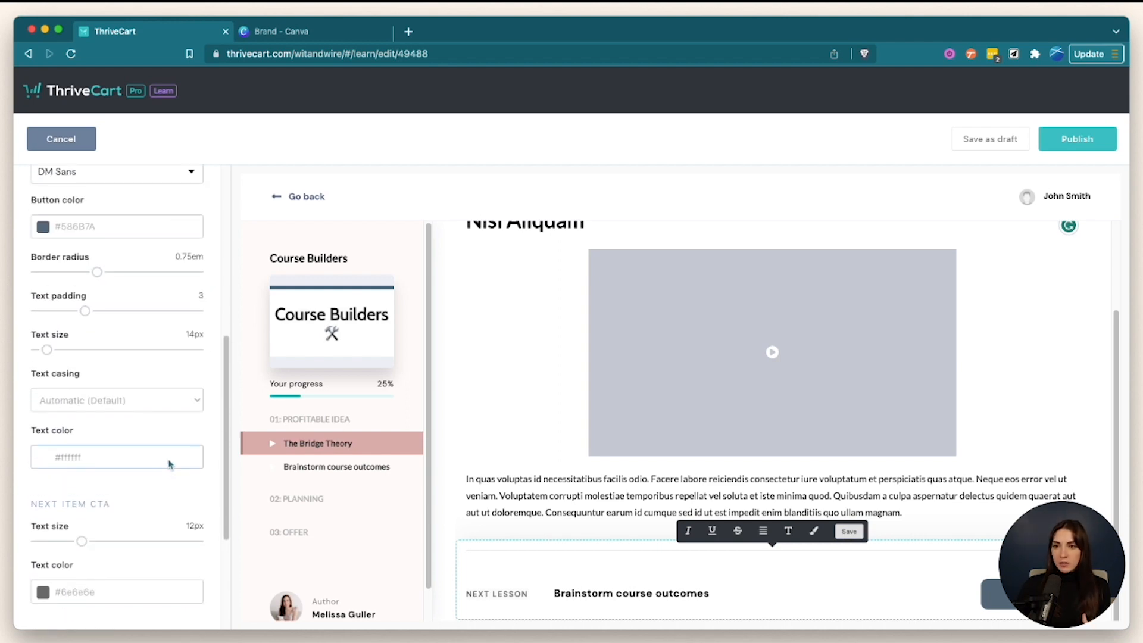
pyautogui.scroll(3, 813, 524)
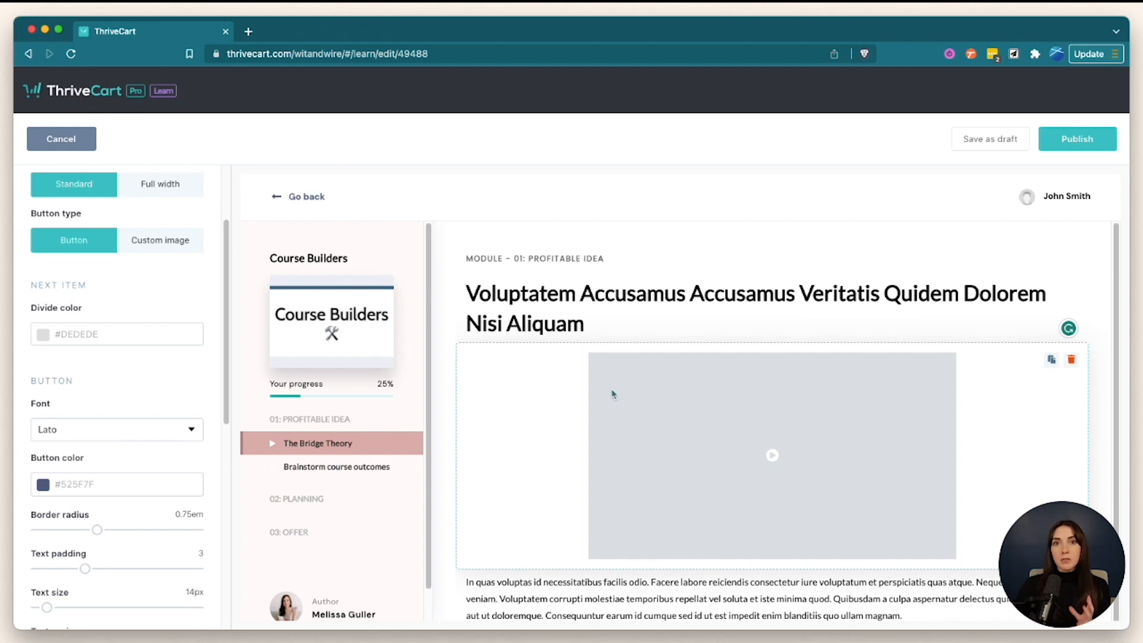
pyautogui.click(801, 193)
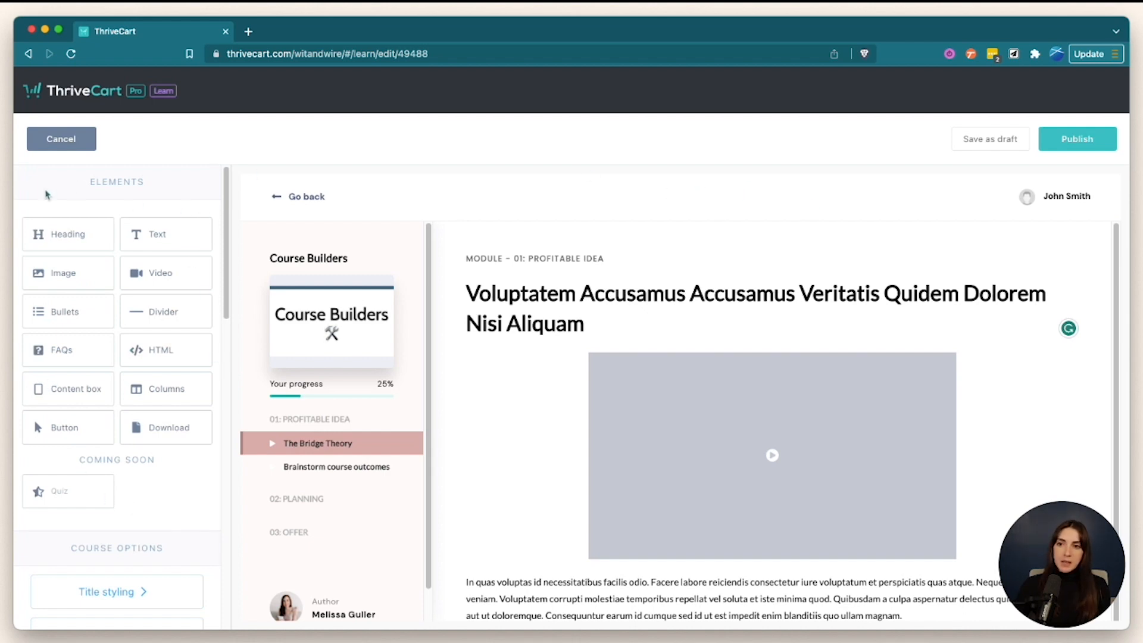
pyautogui.scroll(-2, 647, 439)
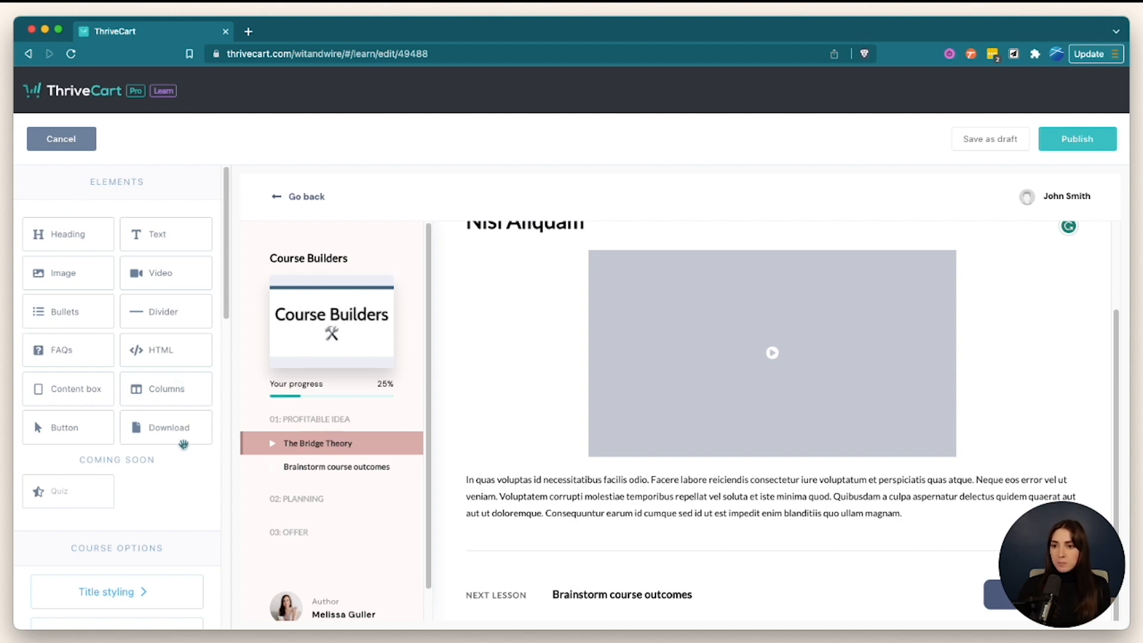
pyautogui.click(649, 471)
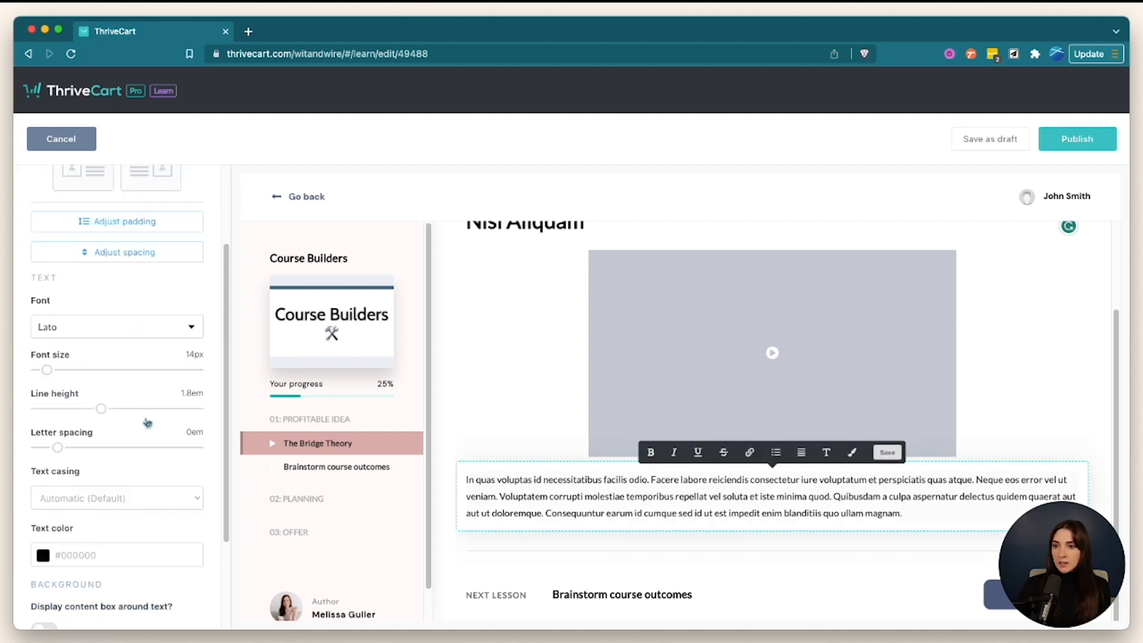
pyautogui.scroll(4, 158, 458)
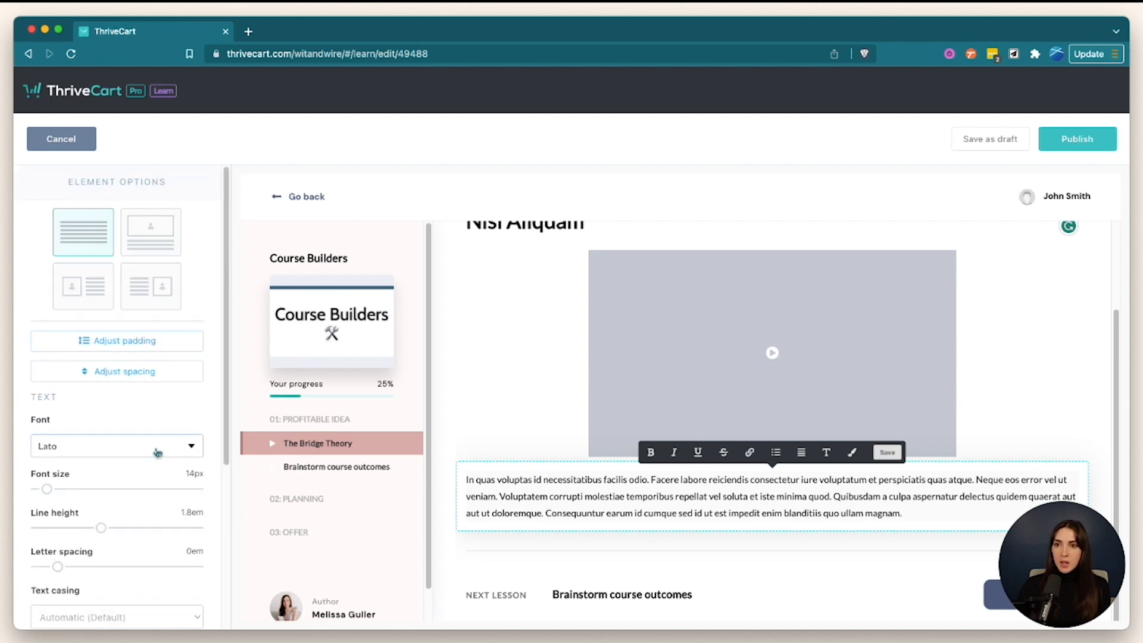
pyautogui.click(666, 486)
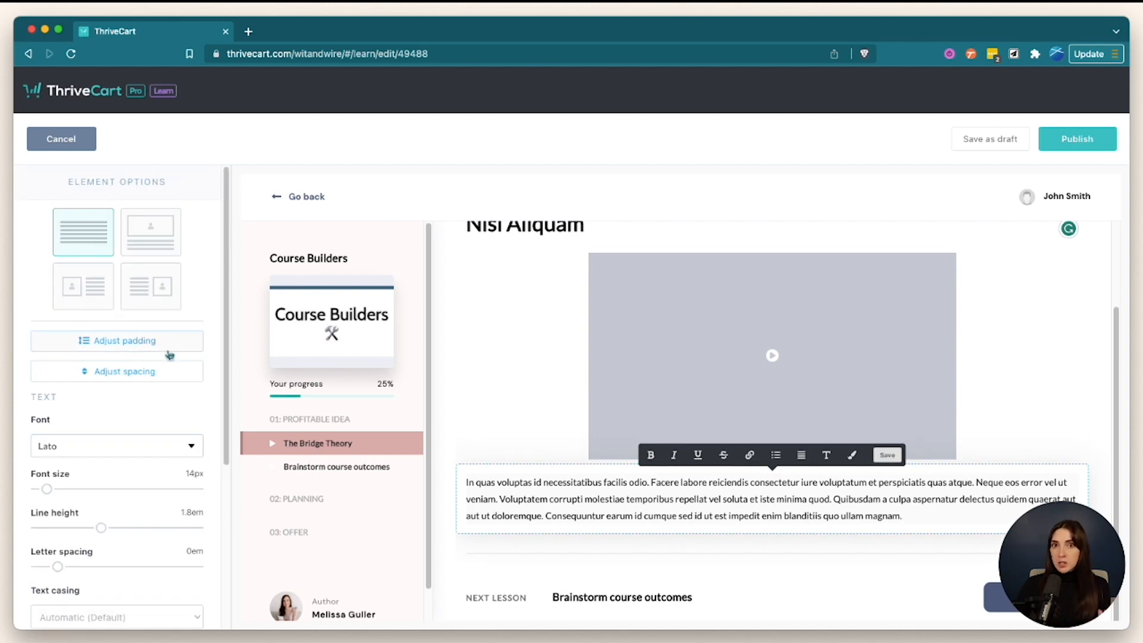
pyautogui.click(533, 374)
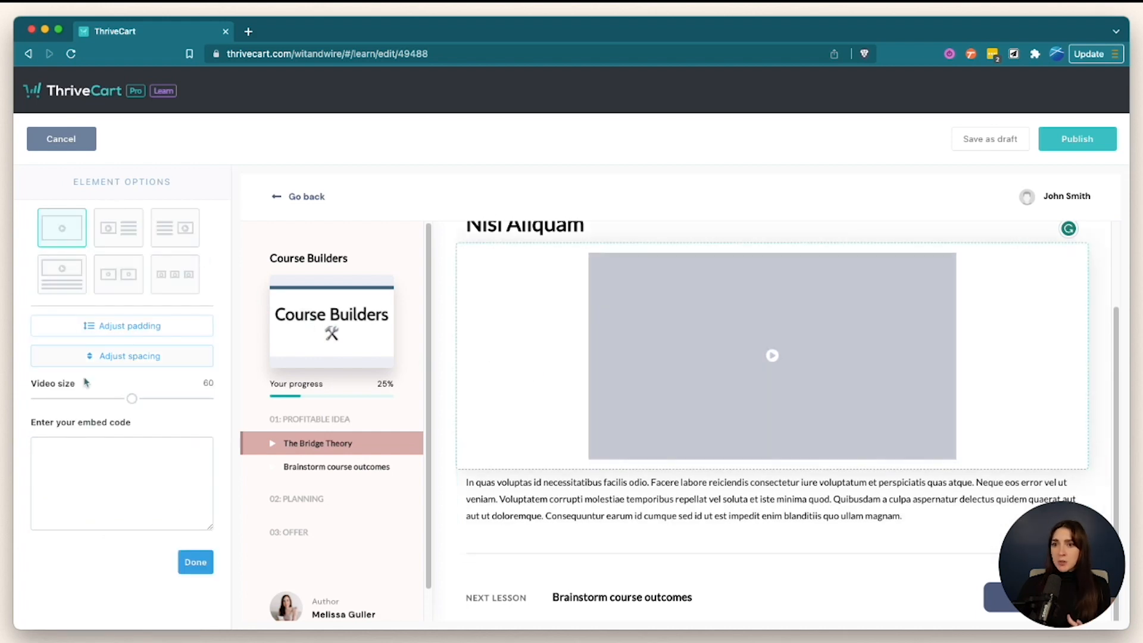
pyautogui.click(542, 482)
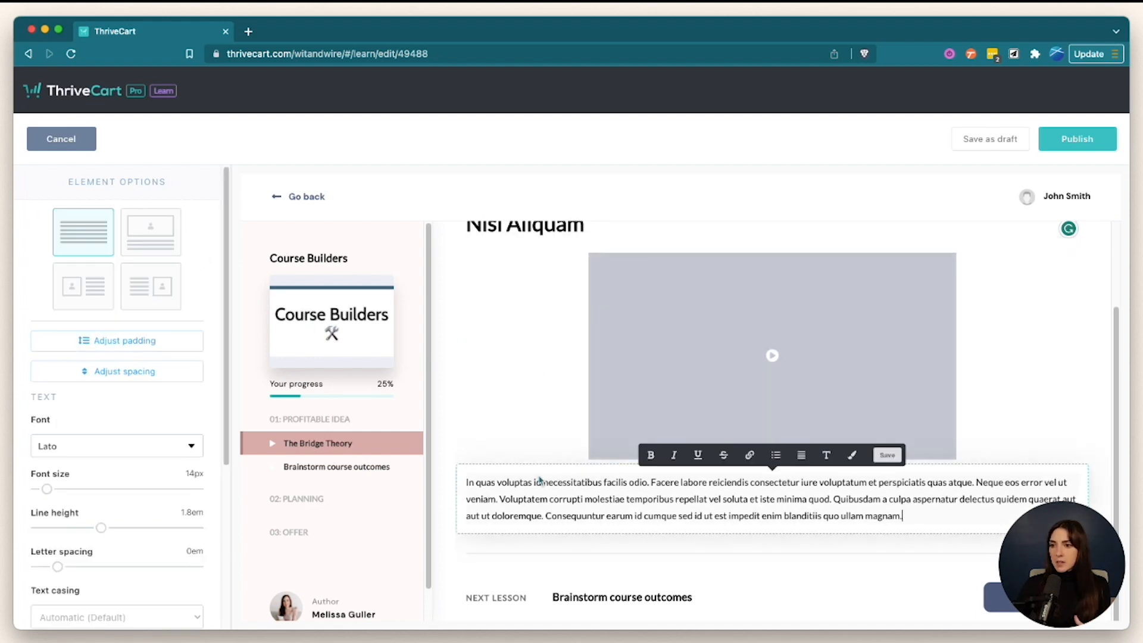
pyautogui.click(640, 179)
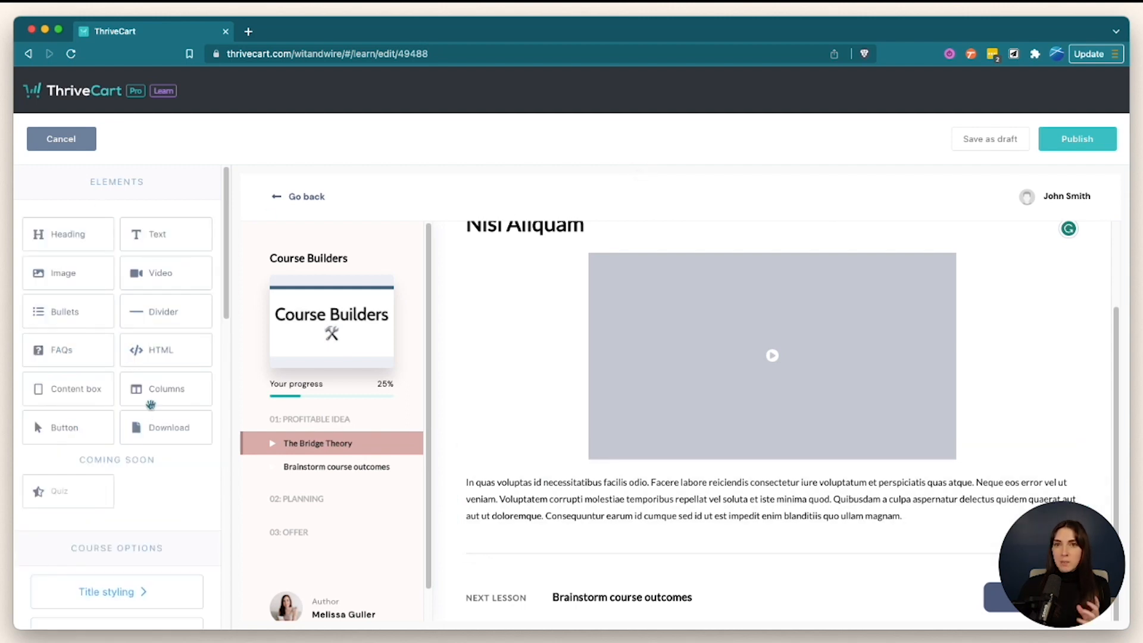
# - Save the lesson as a draft and rename it TEMPLATE
pyautogui.click(990, 139)
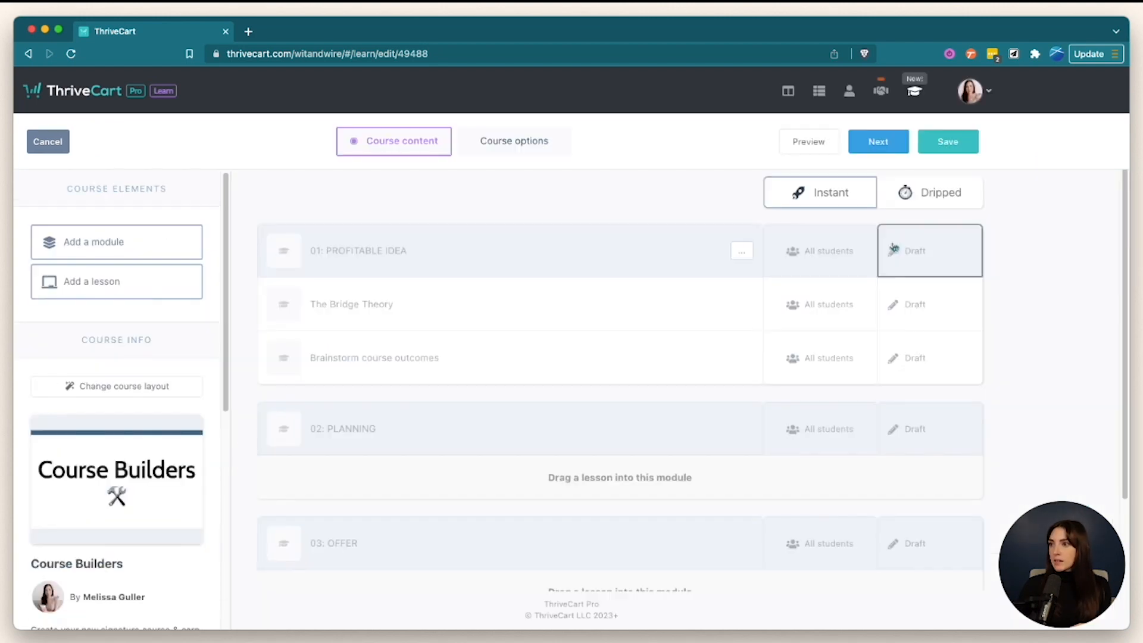
pyautogui.click(742, 304)
pyautogui.click(365, 303)
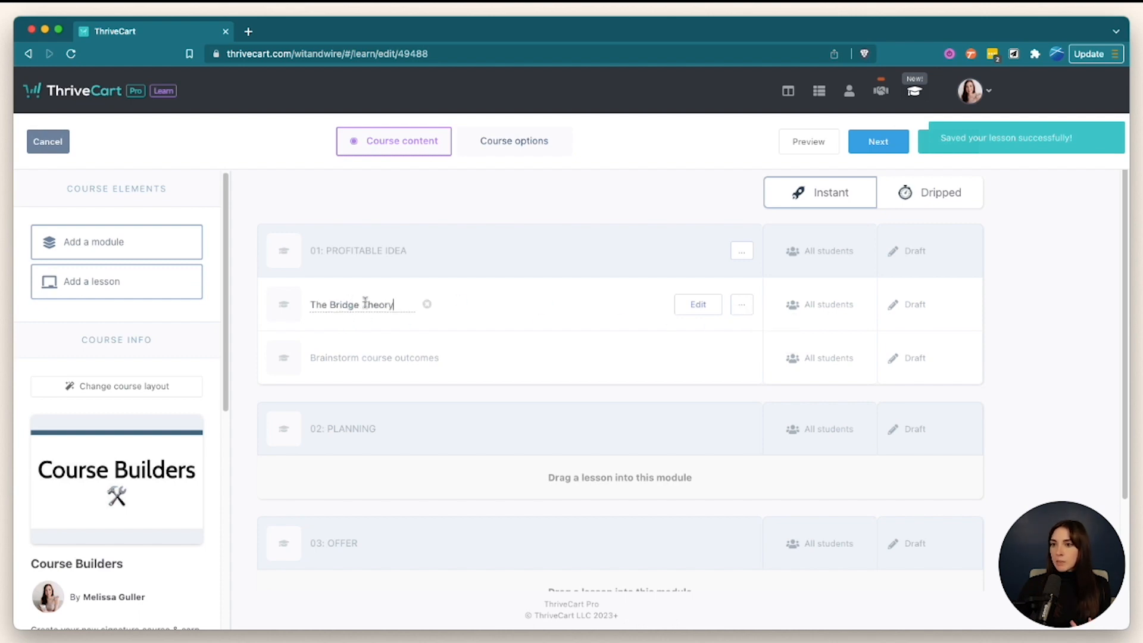
pyautogui.press('super+a')
pyautogui.write('TE')
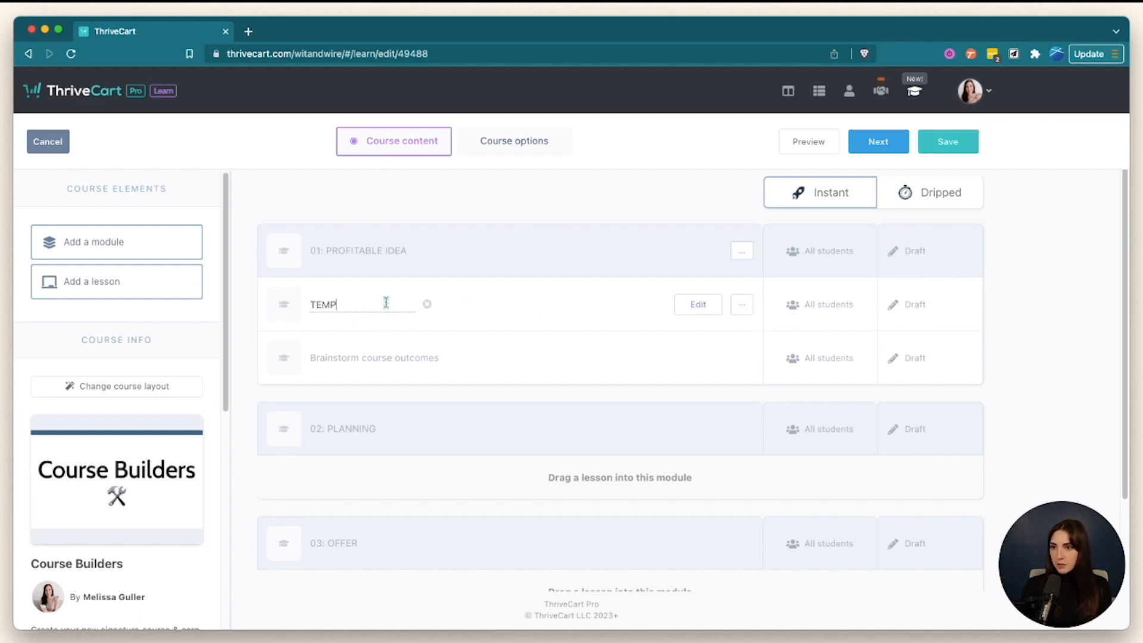
pyautogui.press('Return')
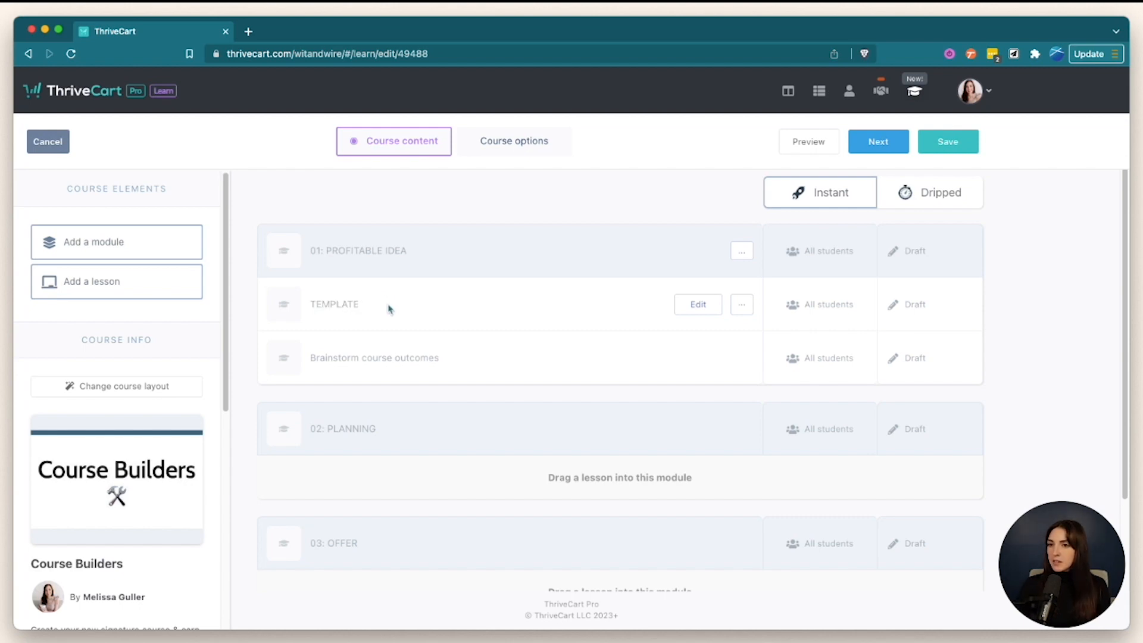
# - Clone TEMPLATE as 'The Bridge Theory', place it below TEMPLATE, and open its editor
pyautogui.click(741, 304)
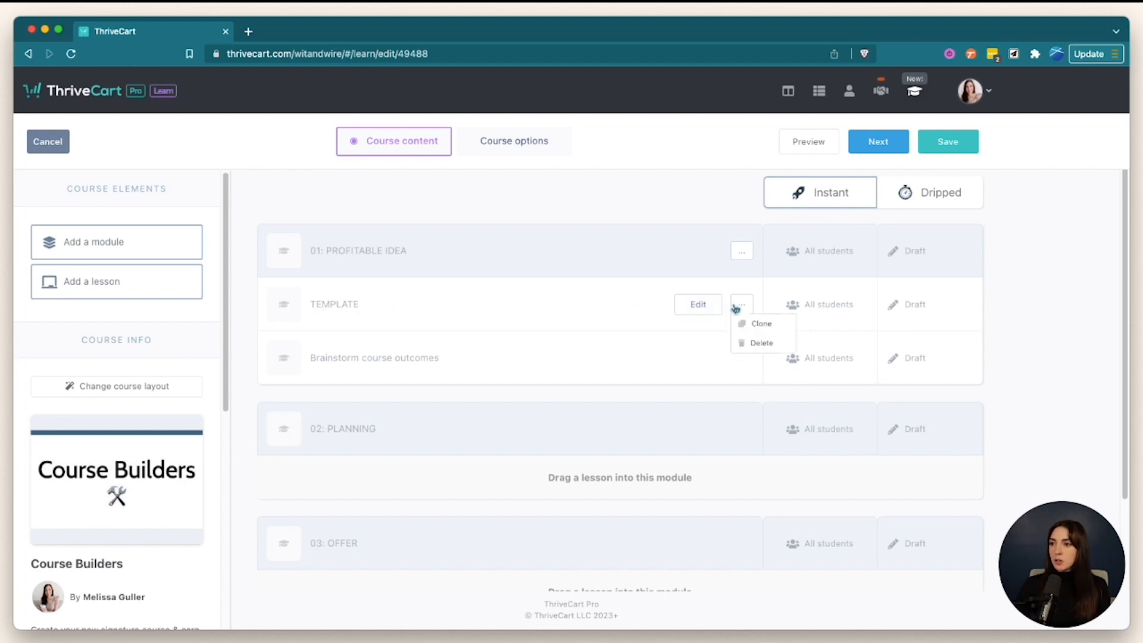
pyautogui.click(757, 327)
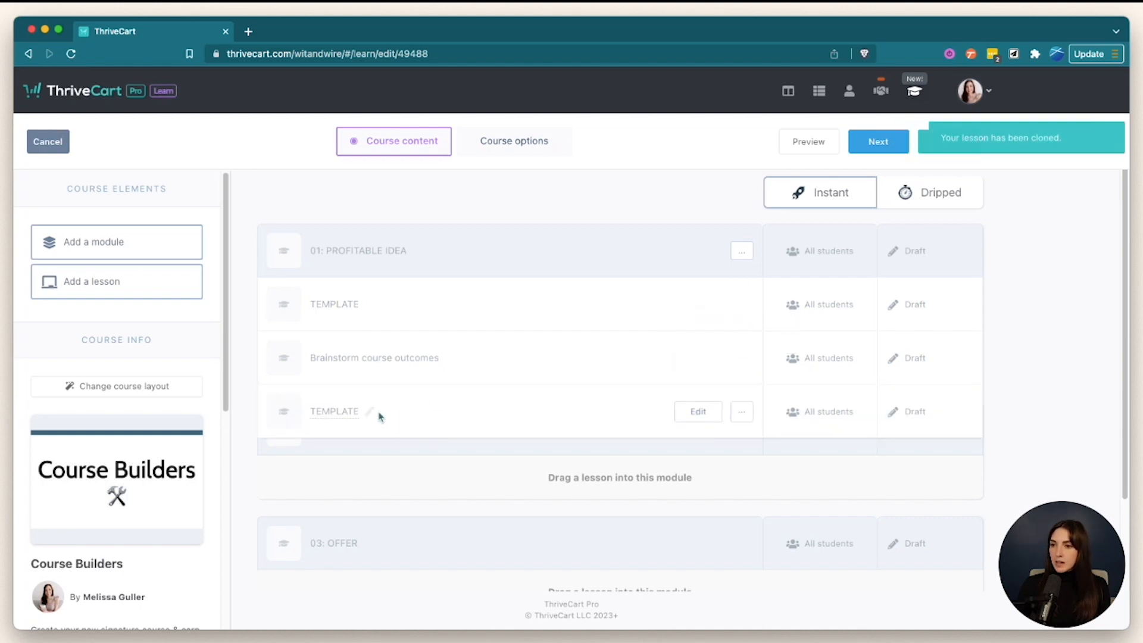
pyautogui.click(361, 411)
pyautogui.doubleClick(360, 411)
pyautogui.write('The Bridge Theory')
pyautogui.press('Return')
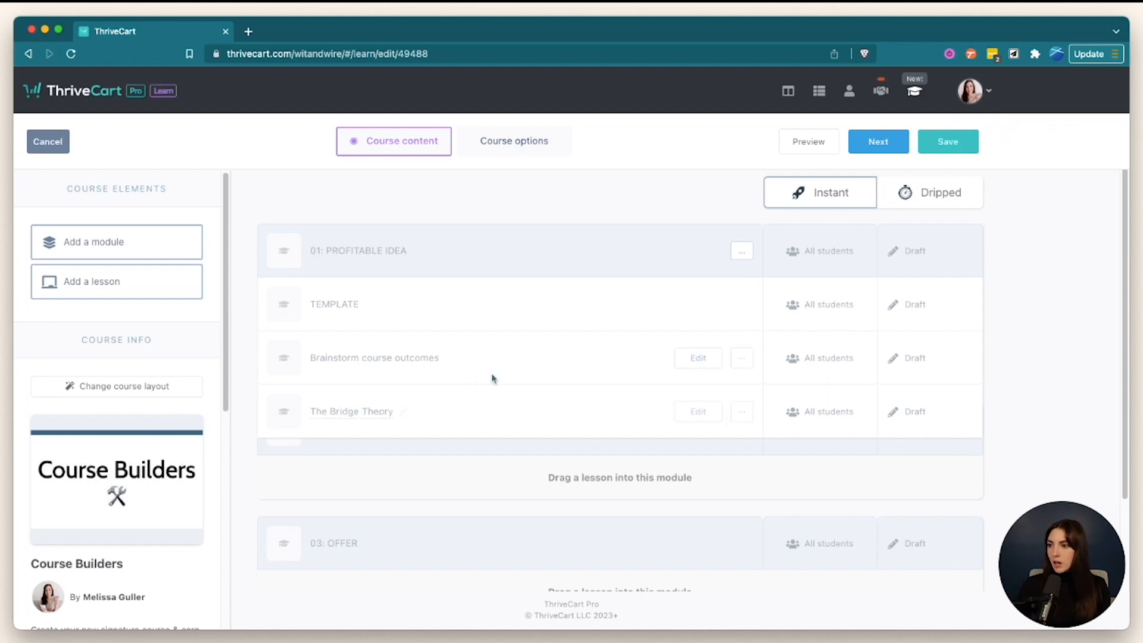
pyautogui.moveTo(454, 396); pyautogui.dragTo(441, 360)
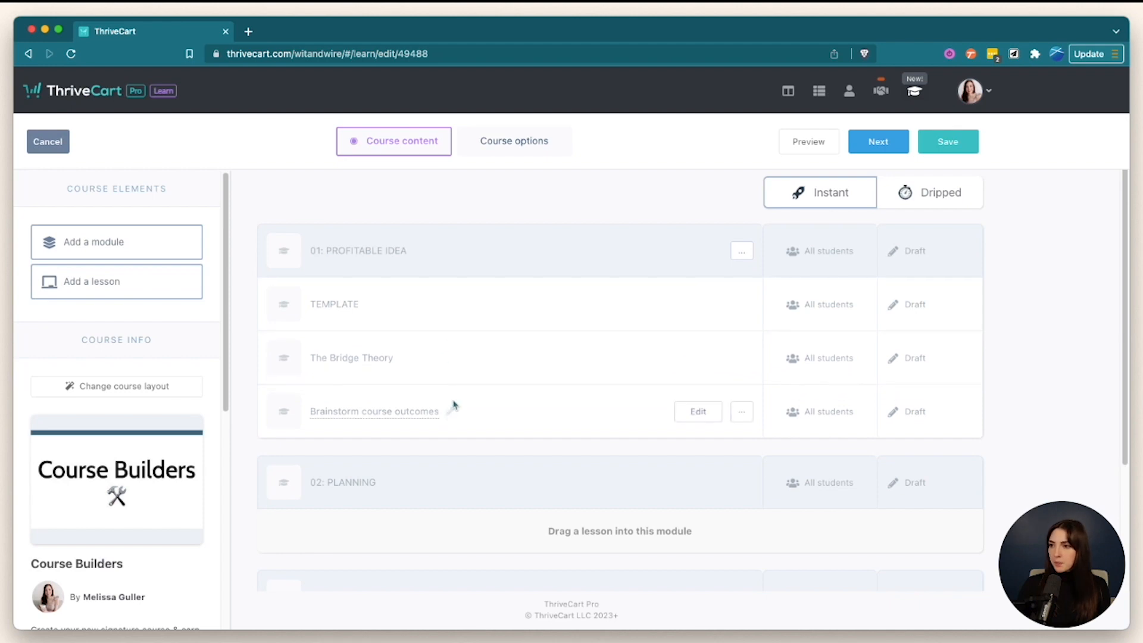
pyautogui.click(693, 359)
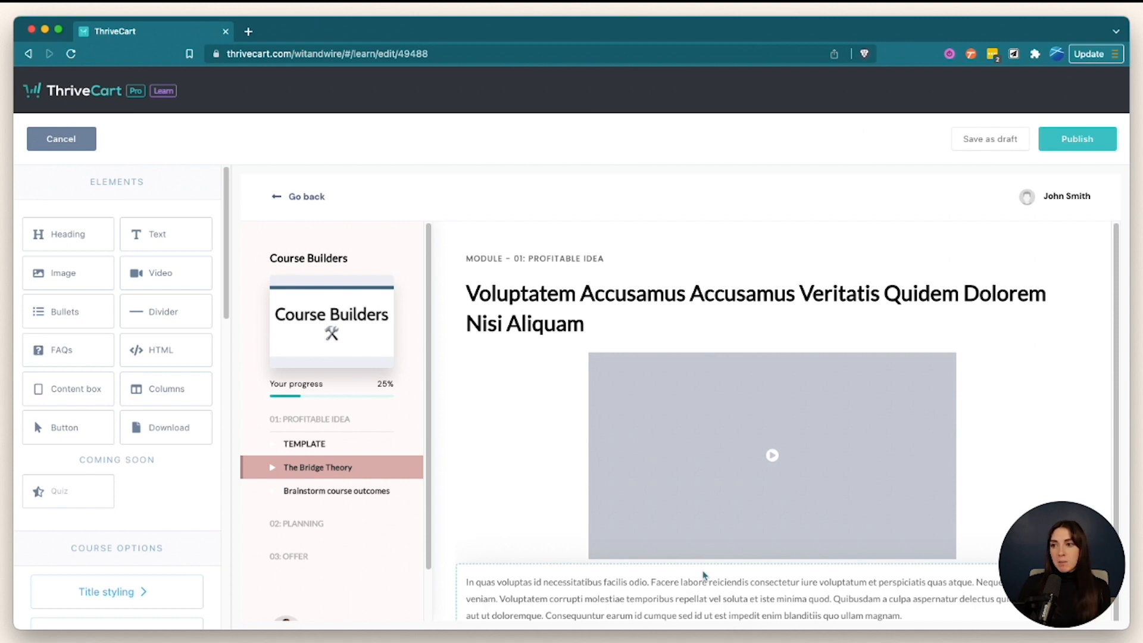
# - Copy the embed code of the 'CB 1.1 - The Bridge Theory' video from its hosting page
pyautogui.click(692, 439)
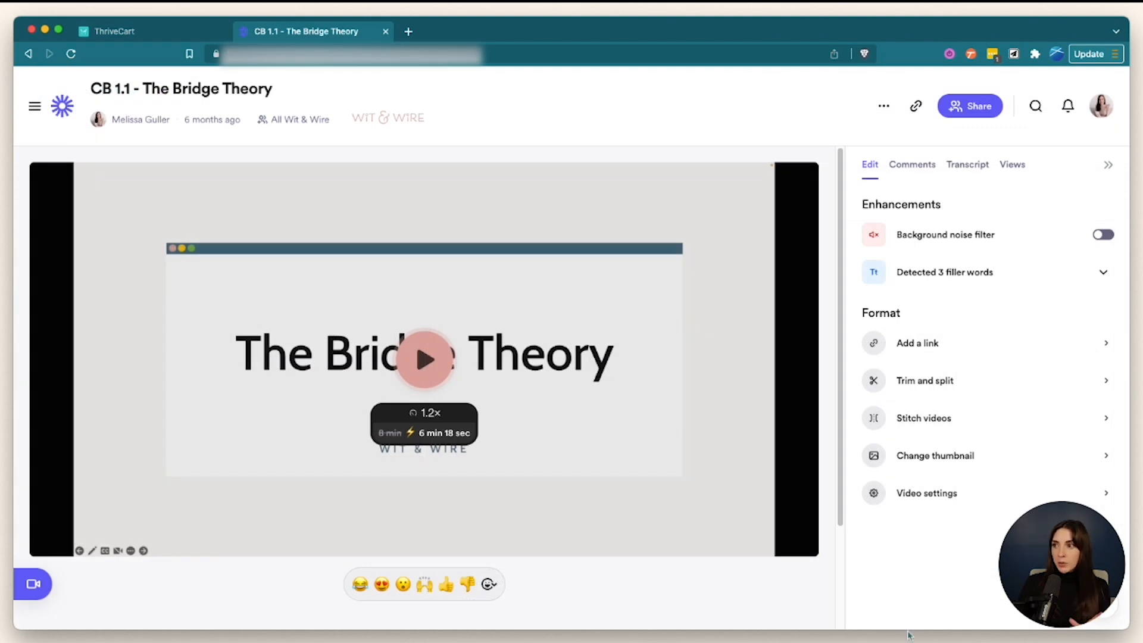
pyautogui.click(979, 111)
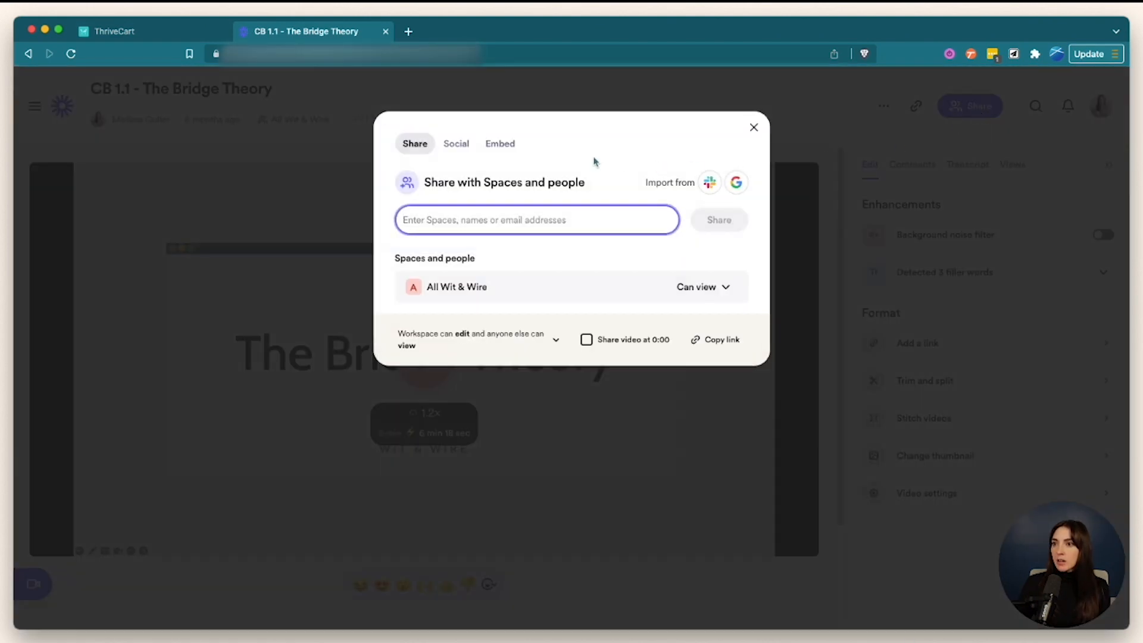
pyautogui.click(502, 144)
pyautogui.click(597, 299)
pyautogui.click(162, 33)
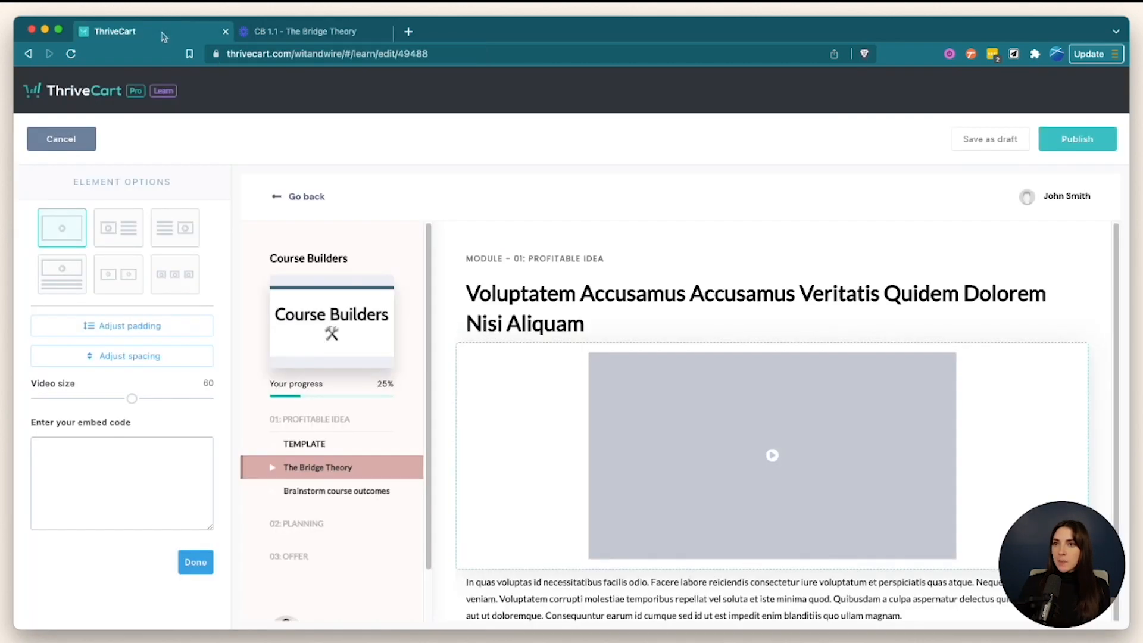
# - Paste the embed code into the video block and set video size to 100
pyautogui.click(159, 460)
pyautogui.press('super+v')
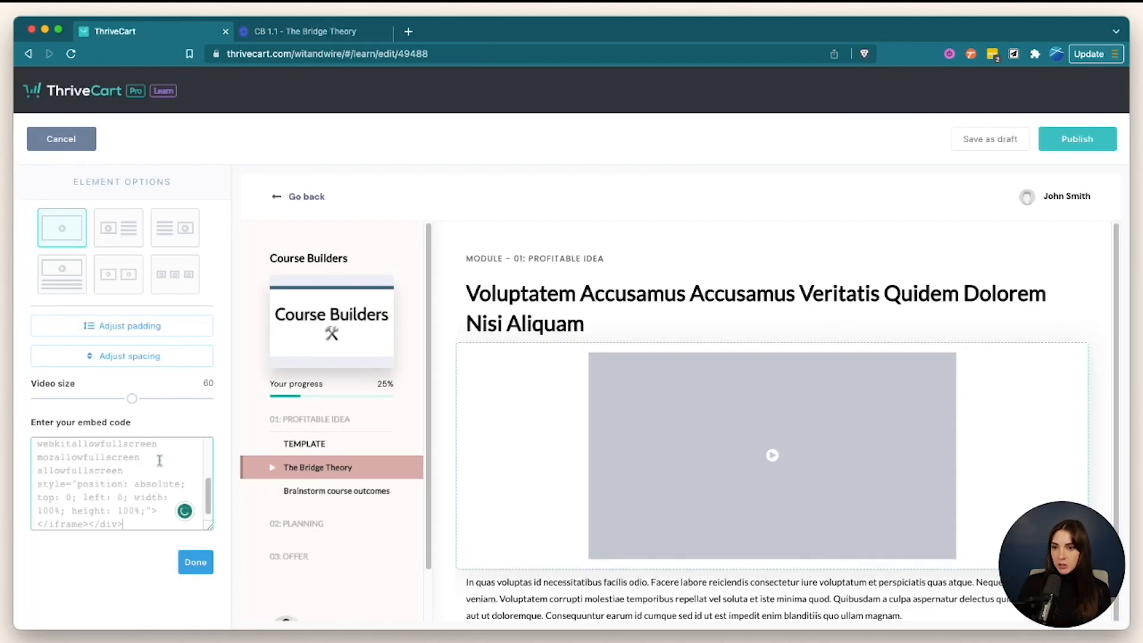
pyautogui.moveTo(132, 398); pyautogui.dragTo(210, 398)
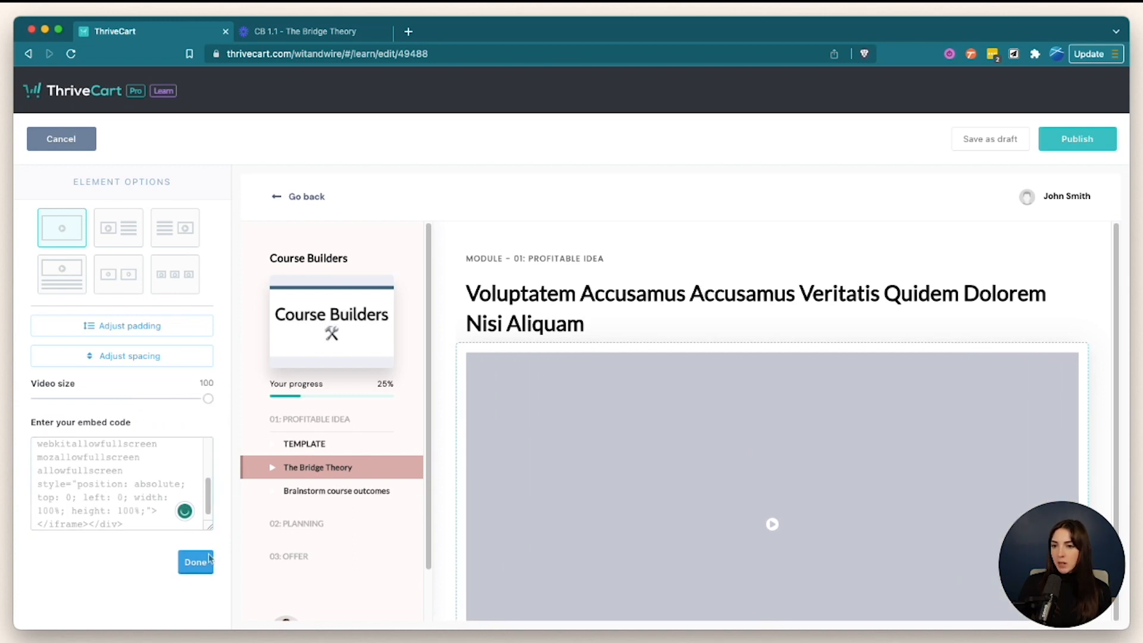
pyautogui.click(209, 560)
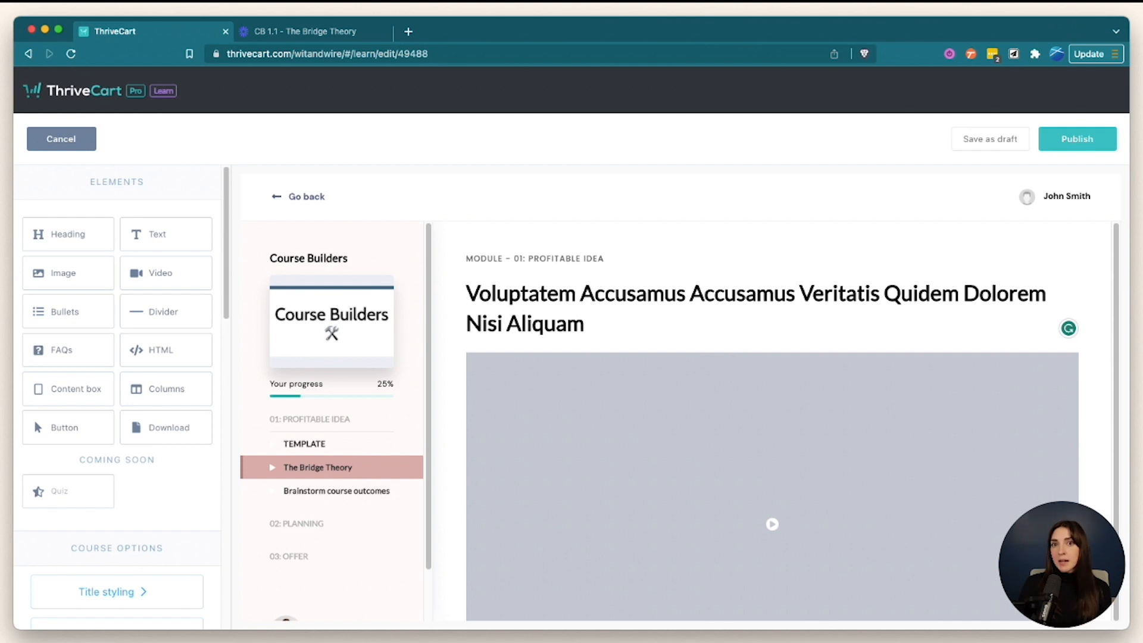
# - Retitle the lesson heading 'The Bridge Theory' and publish the lesson
pyautogui.click(664, 303)
pyautogui.click(597, 319)
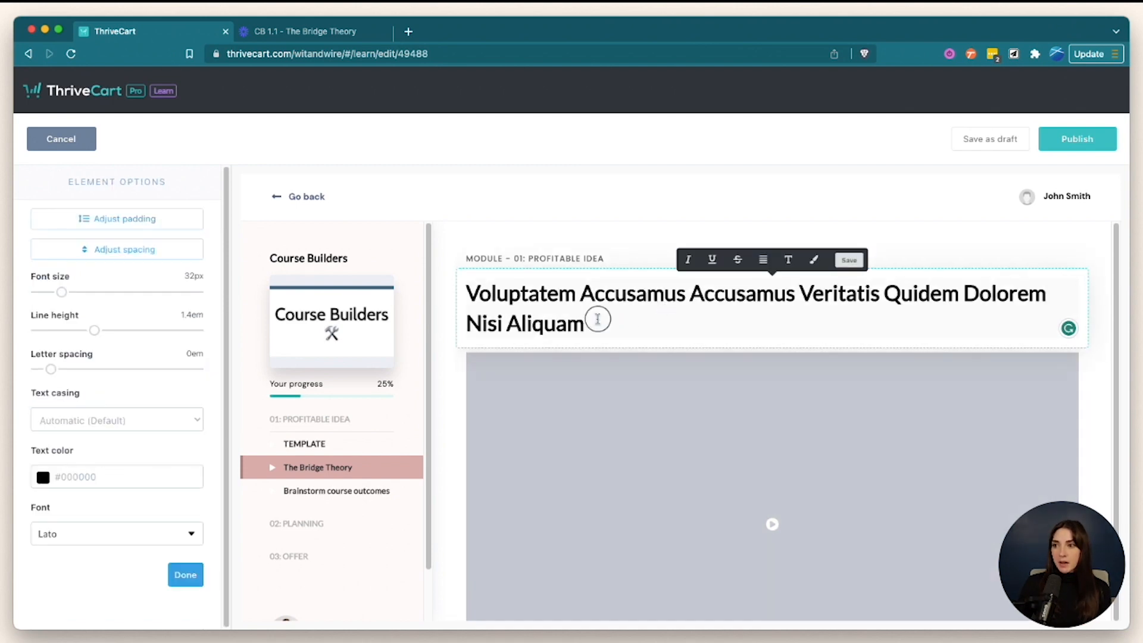
pyautogui.click(552, 311)
pyautogui.tripleClick(554, 308)
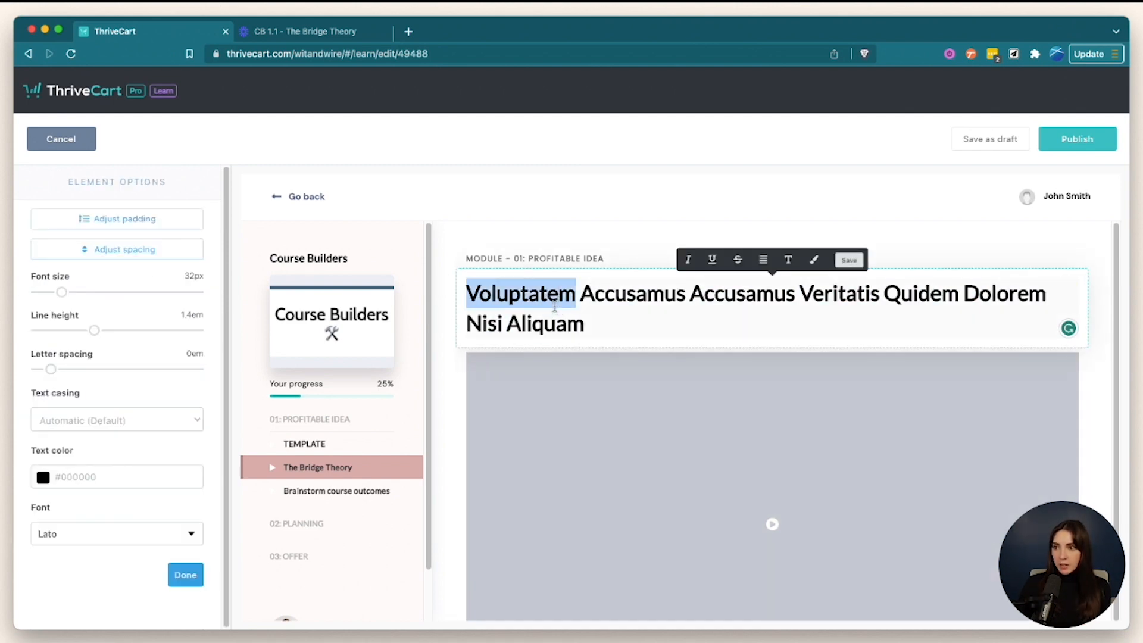
pyautogui.write('The Bridge Theory')
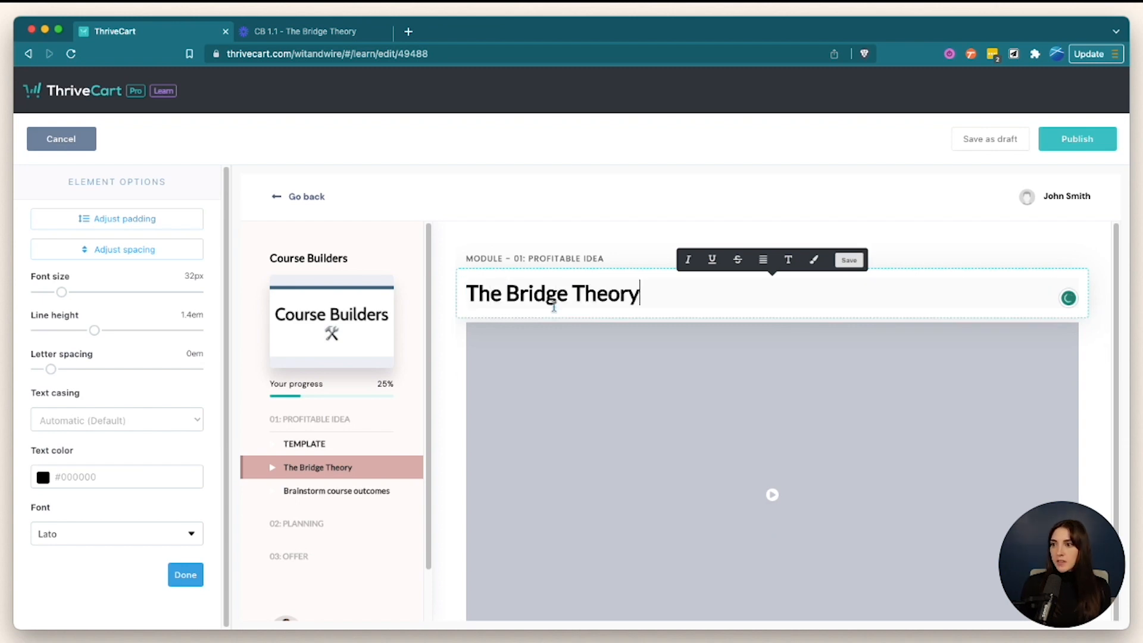
pyautogui.click(581, 228)
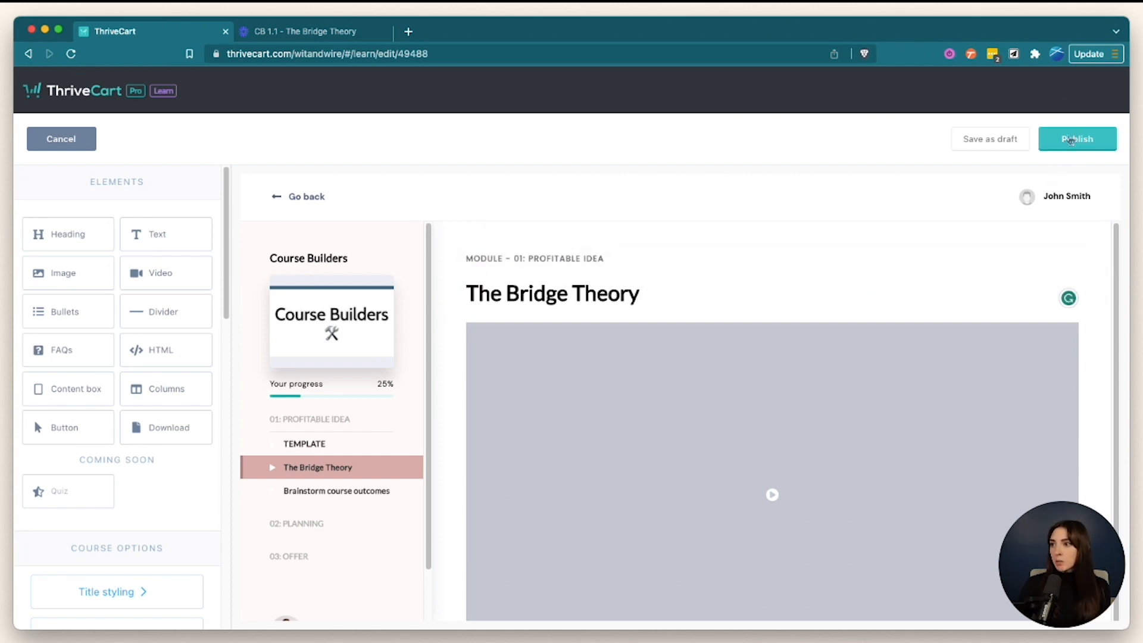
pyautogui.click(1071, 141)
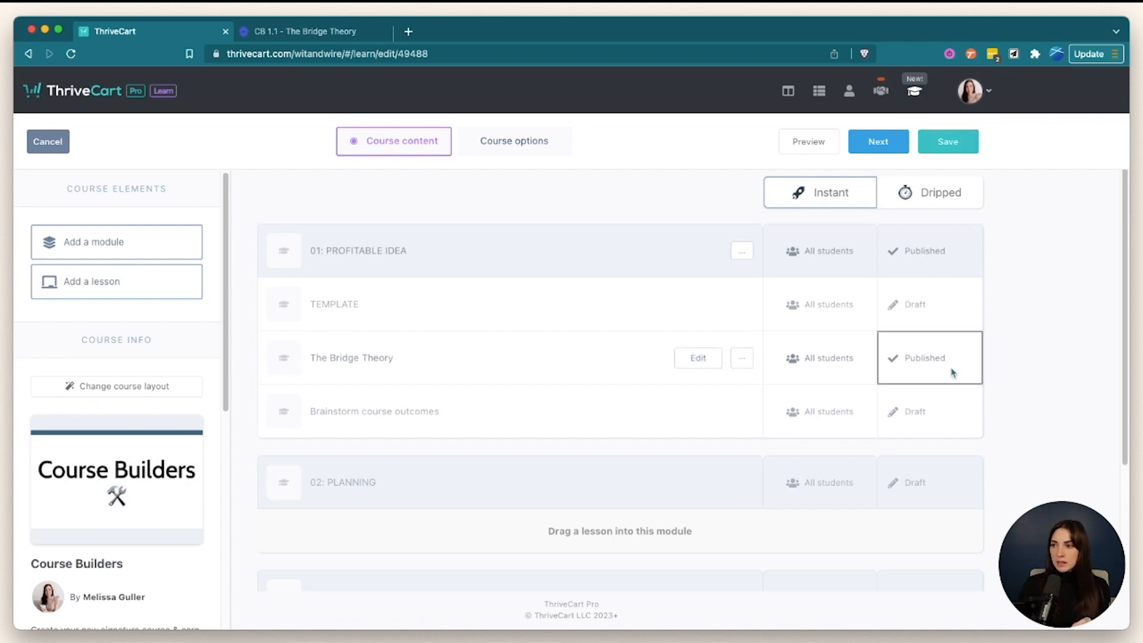
# - Set Brainstorm course outcomes to Published with instant access, then preview the course
pyautogui.click(927, 420)
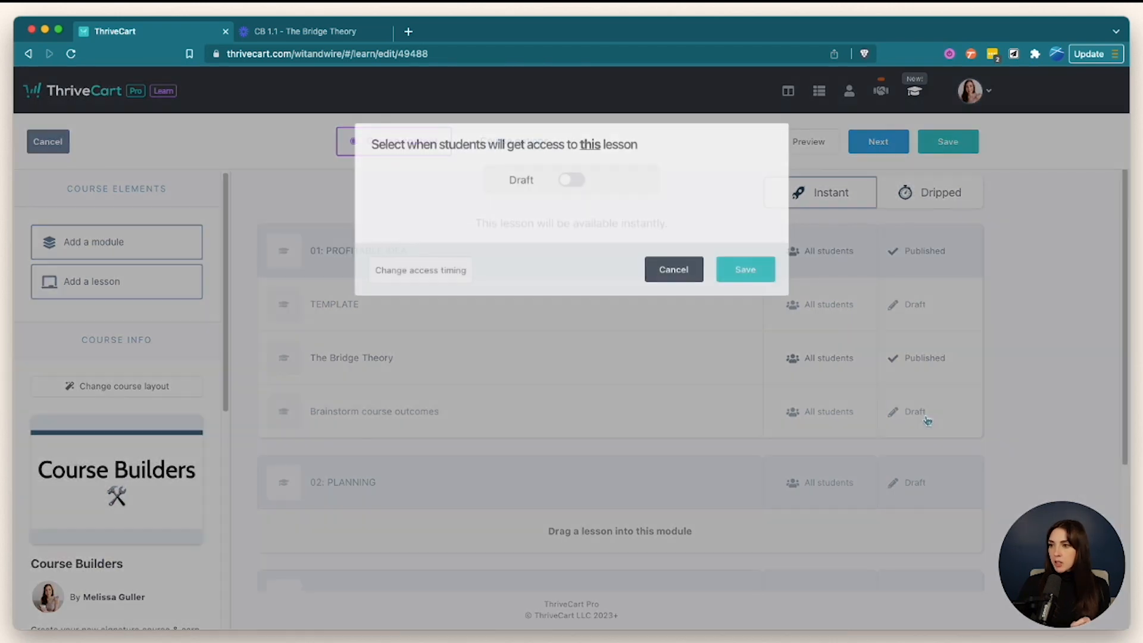
pyautogui.click(568, 180)
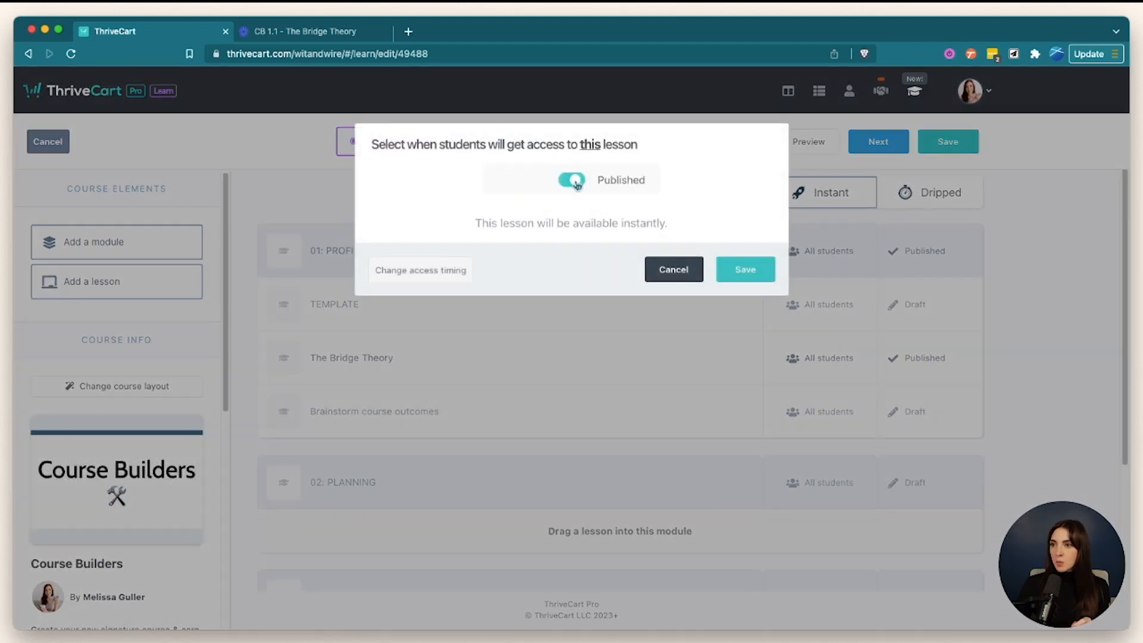
pyautogui.click(751, 271)
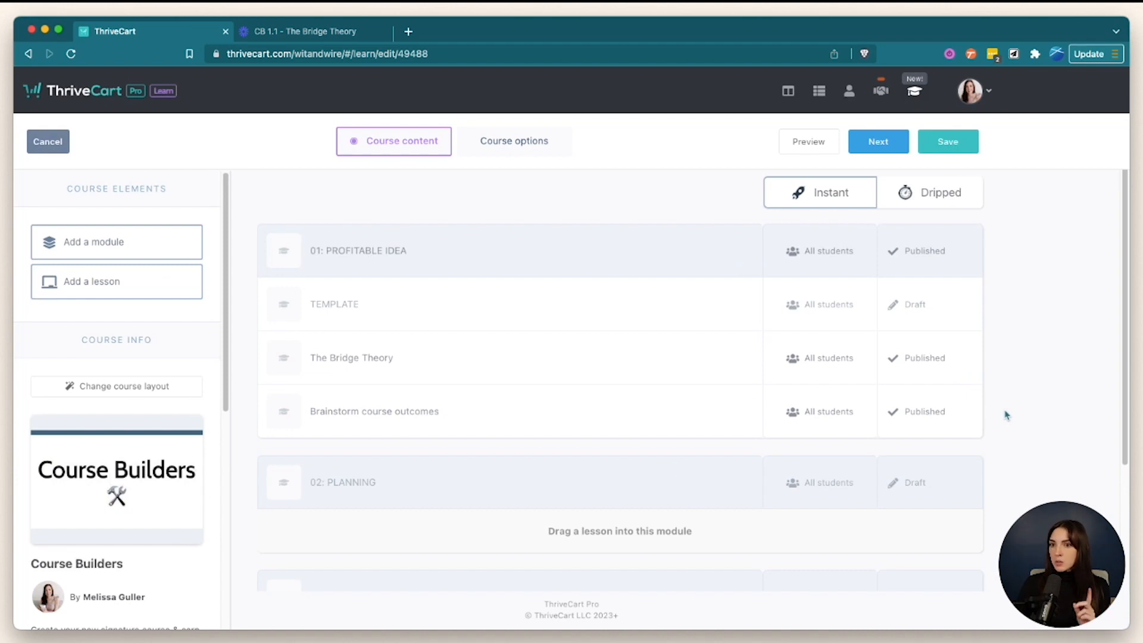
pyautogui.click(829, 145)
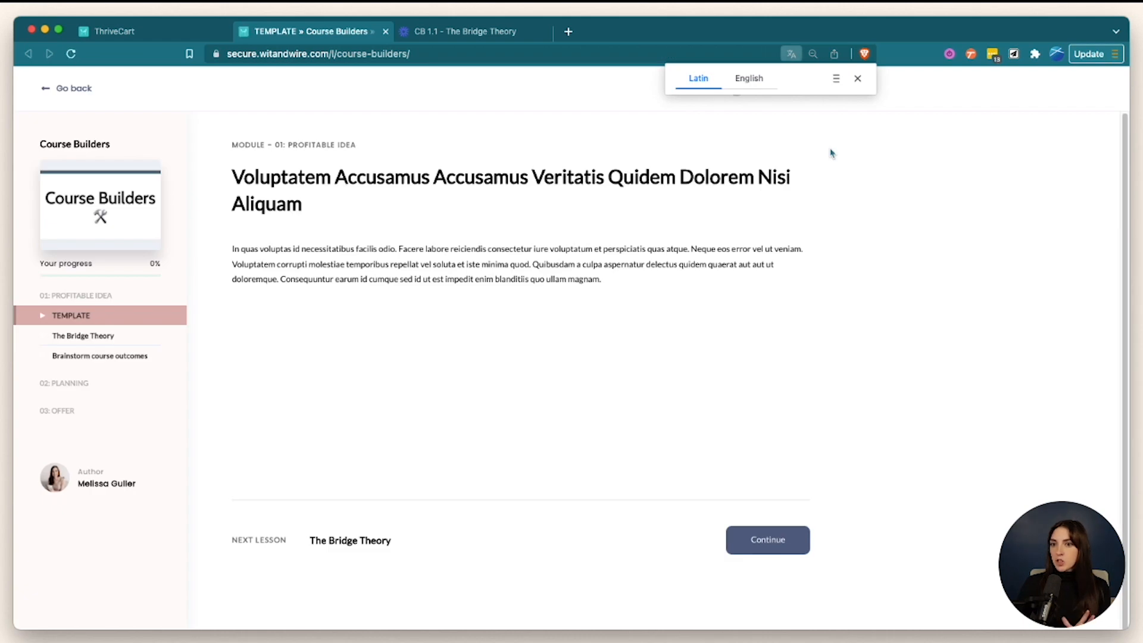
# - Dismiss the translation popup and view The Bridge Theory, Brainstorm course outcomes and TEMPLATE lessons
pyautogui.click(857, 78)
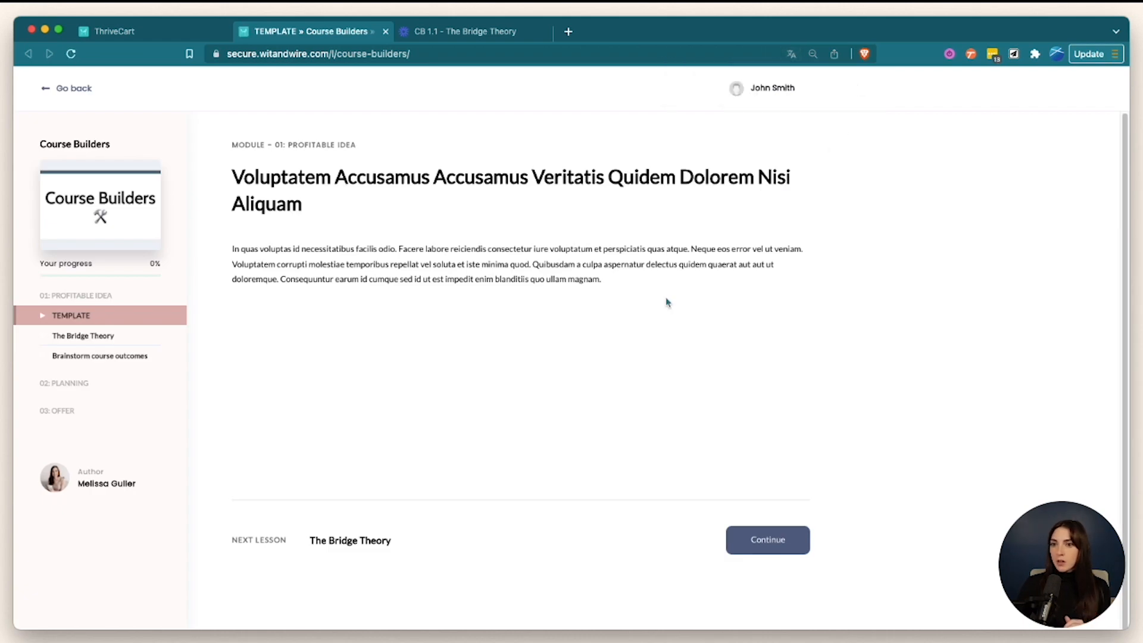
pyautogui.click(122, 335)
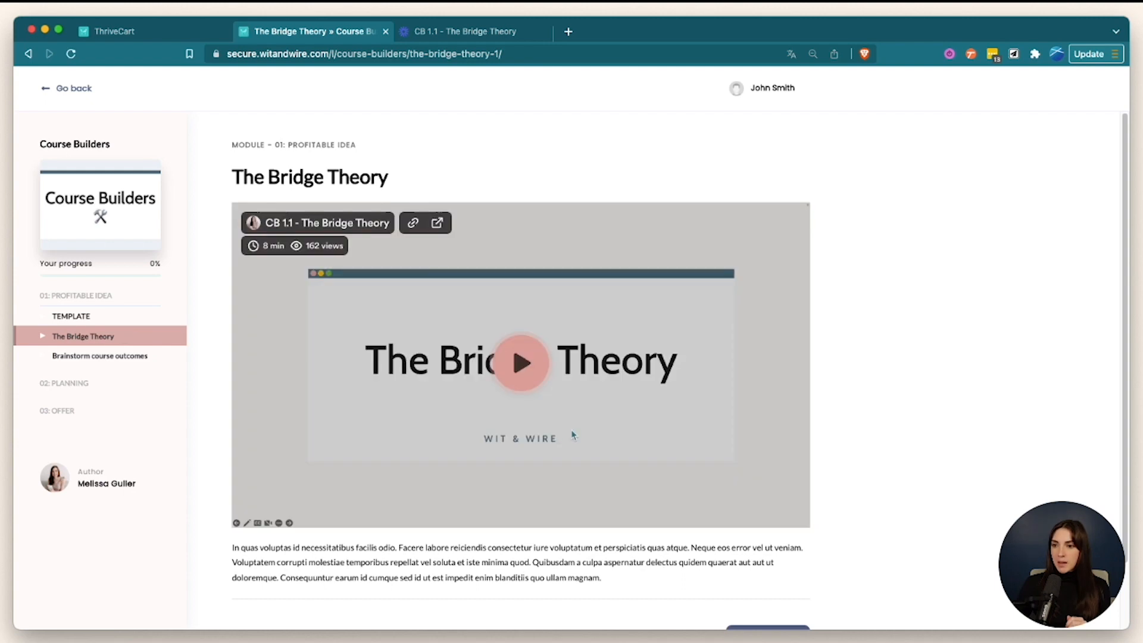
pyautogui.scroll(-3, 570, 430)
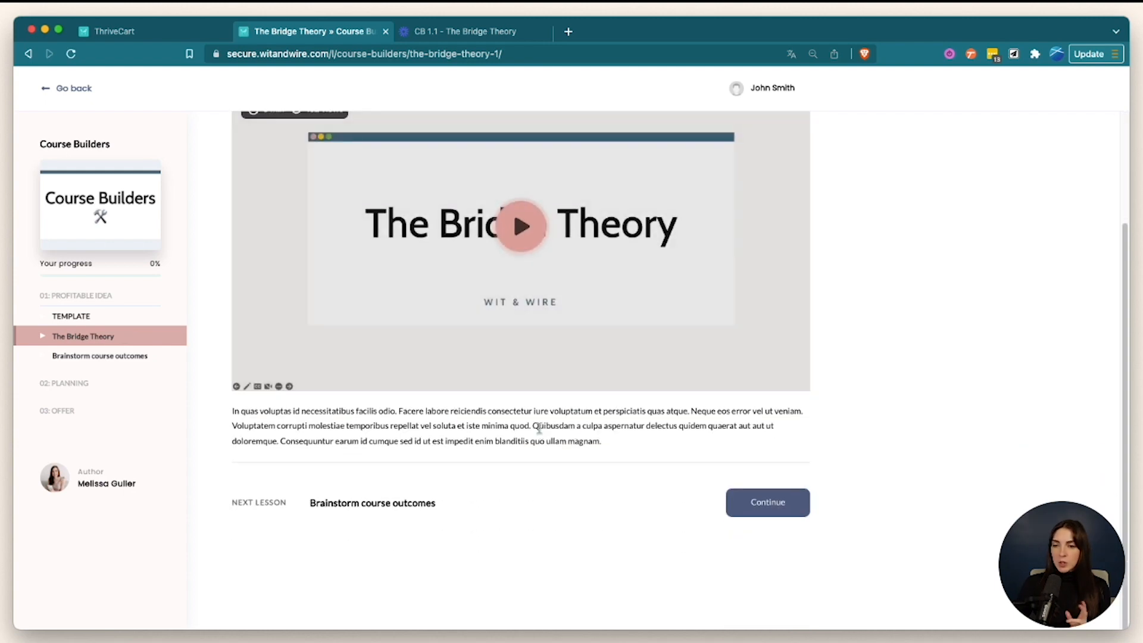
pyautogui.click(127, 358)
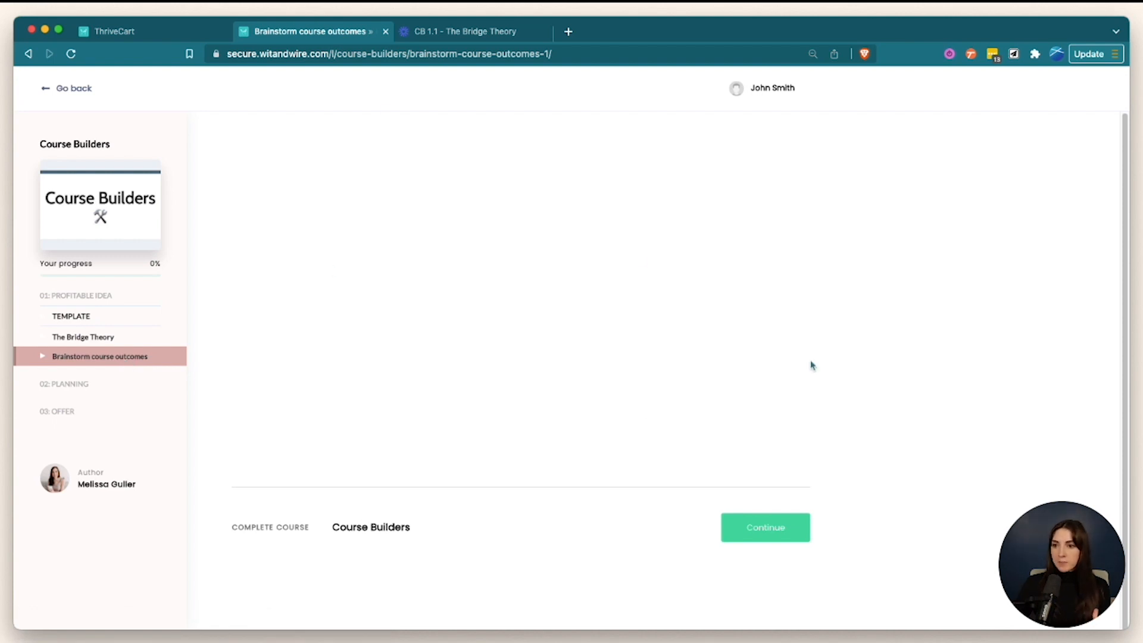
pyautogui.click(120, 335)
pyautogui.scroll(-3, 767, 475)
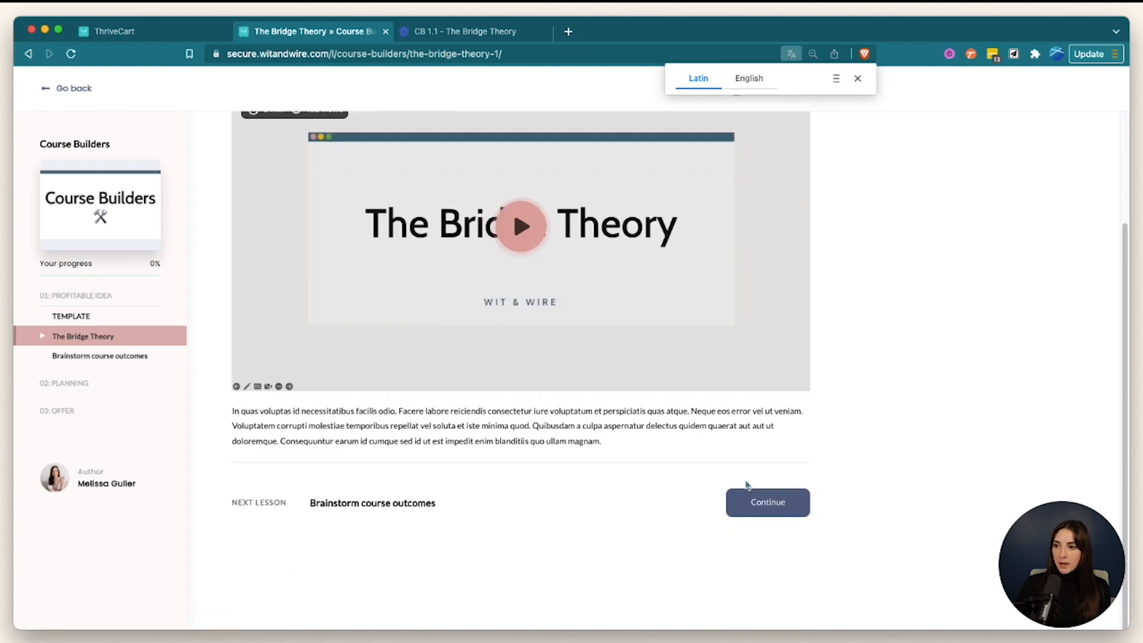
pyautogui.click(118, 357)
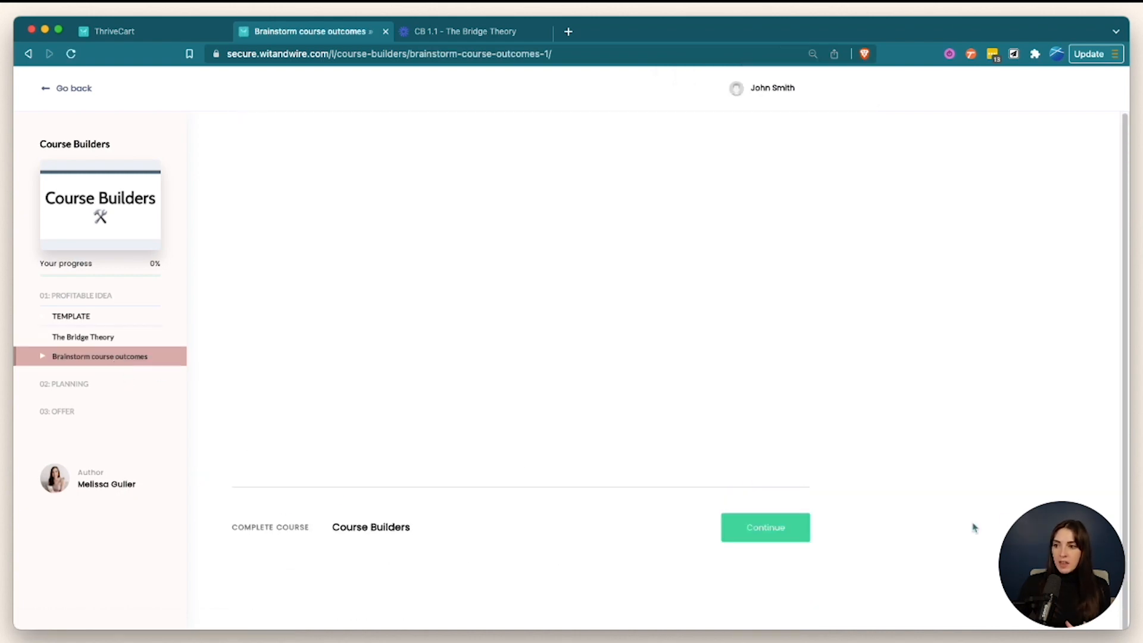
pyautogui.click(121, 318)
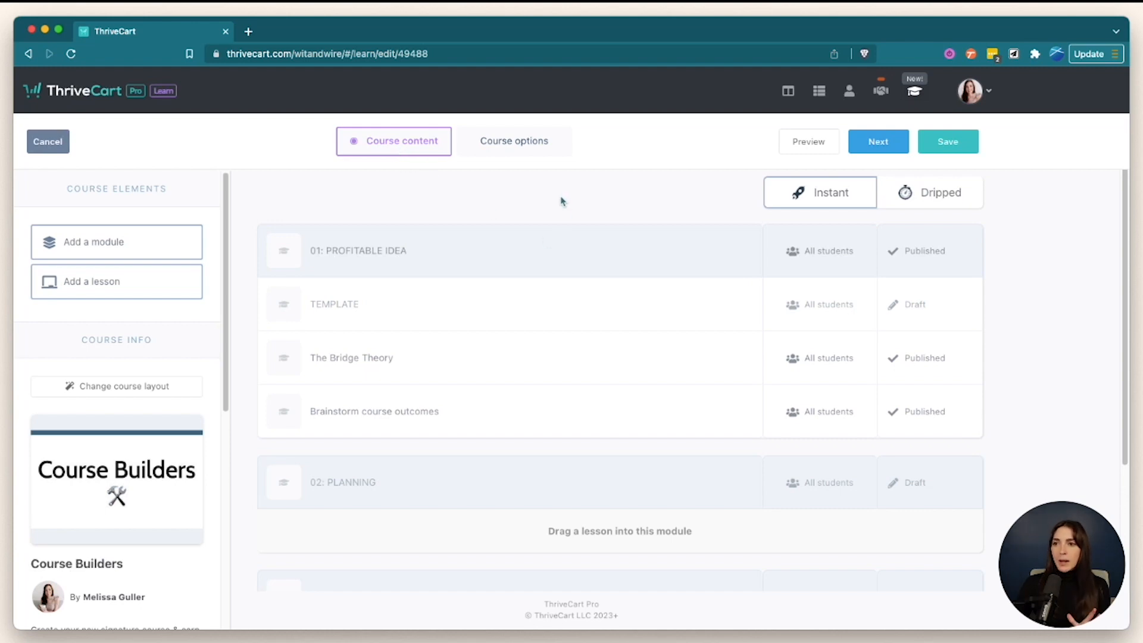
# - Clone the TEMPLATE lesson, move the copy above Brainstorm course outcomes, and rename it 'Brainstorm course outcome'
pyautogui.click(742, 304)
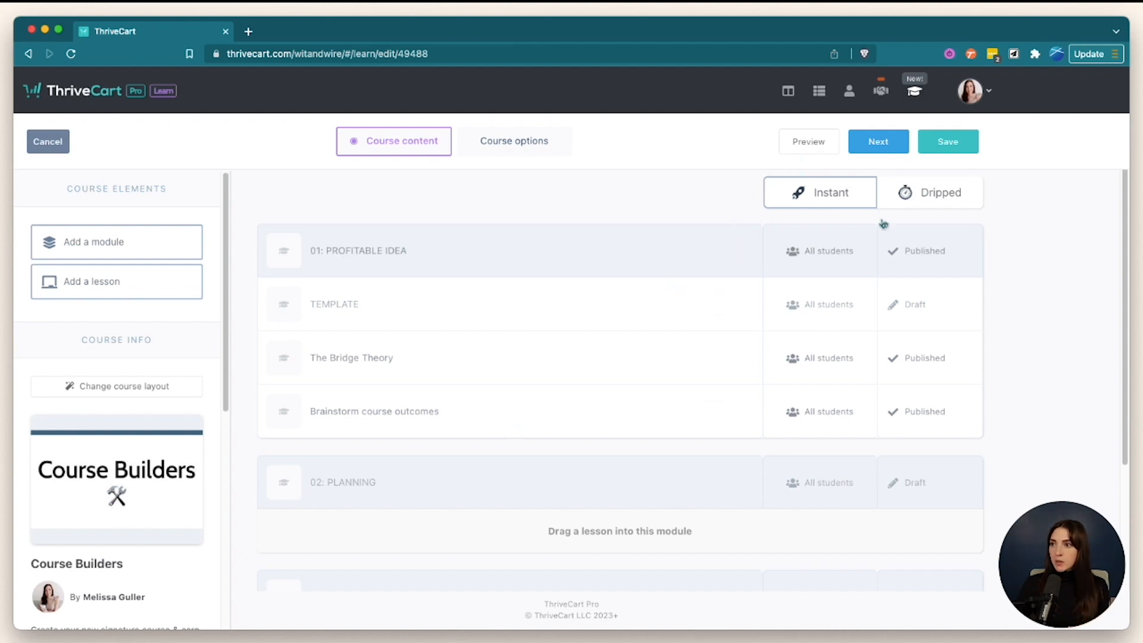
pyautogui.moveTo(770, 367)
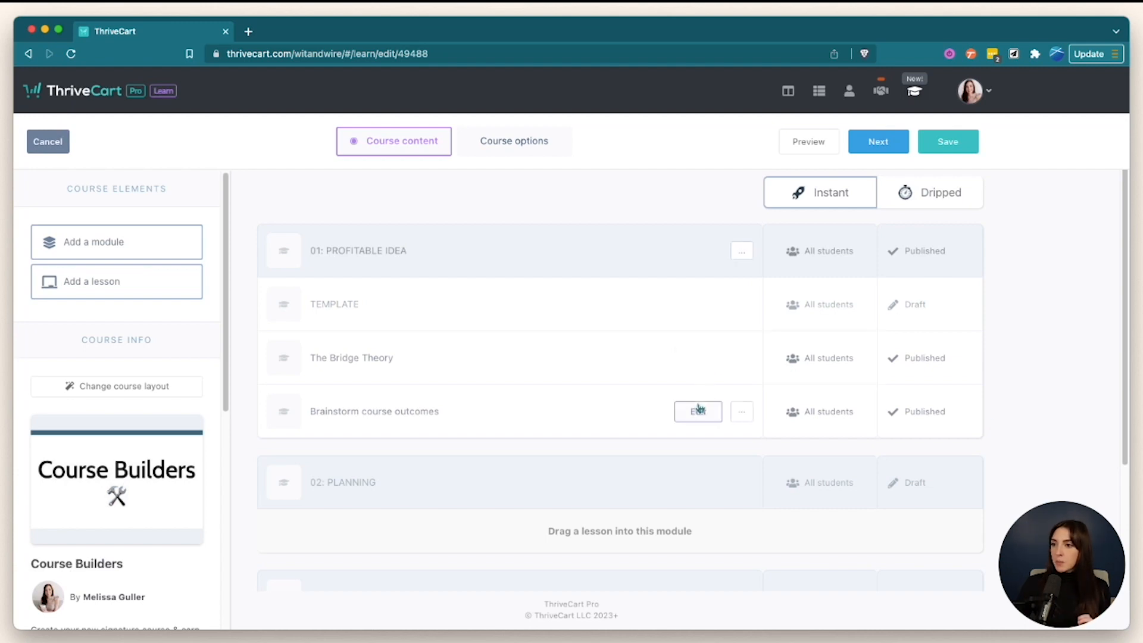
pyautogui.click(748, 304)
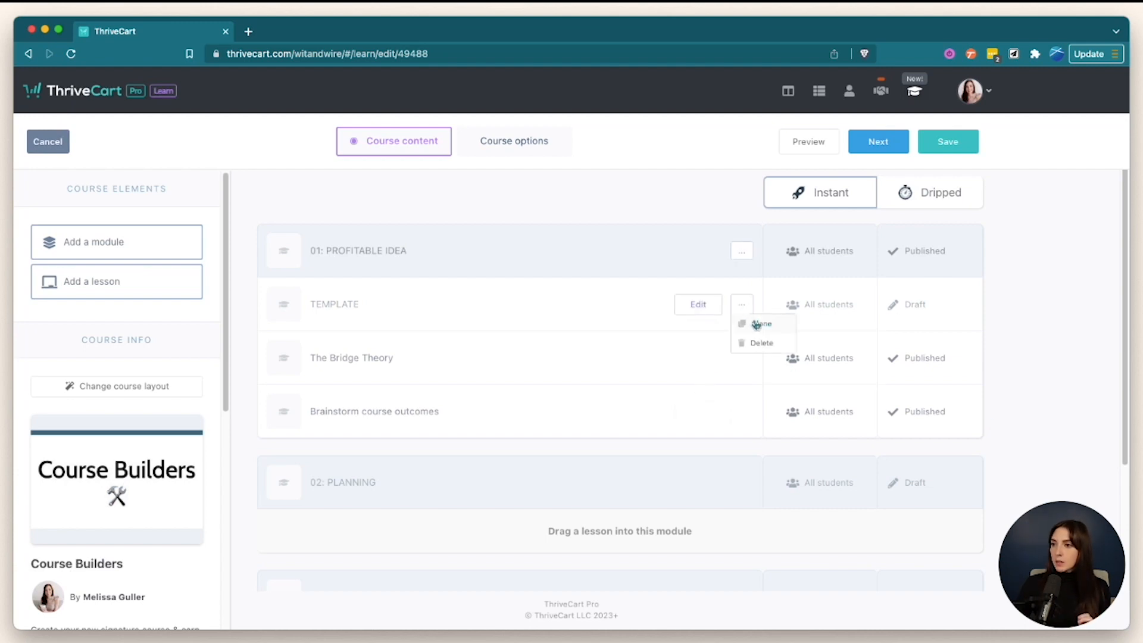
pyautogui.click(754, 323)
pyautogui.moveTo(280, 465)
pyautogui.mouseDown()
pyautogui.moveTo(339, 434)
pyautogui.moveTo(345, 399)
pyautogui.moveTo(404, 421)
pyautogui.mouseUp()
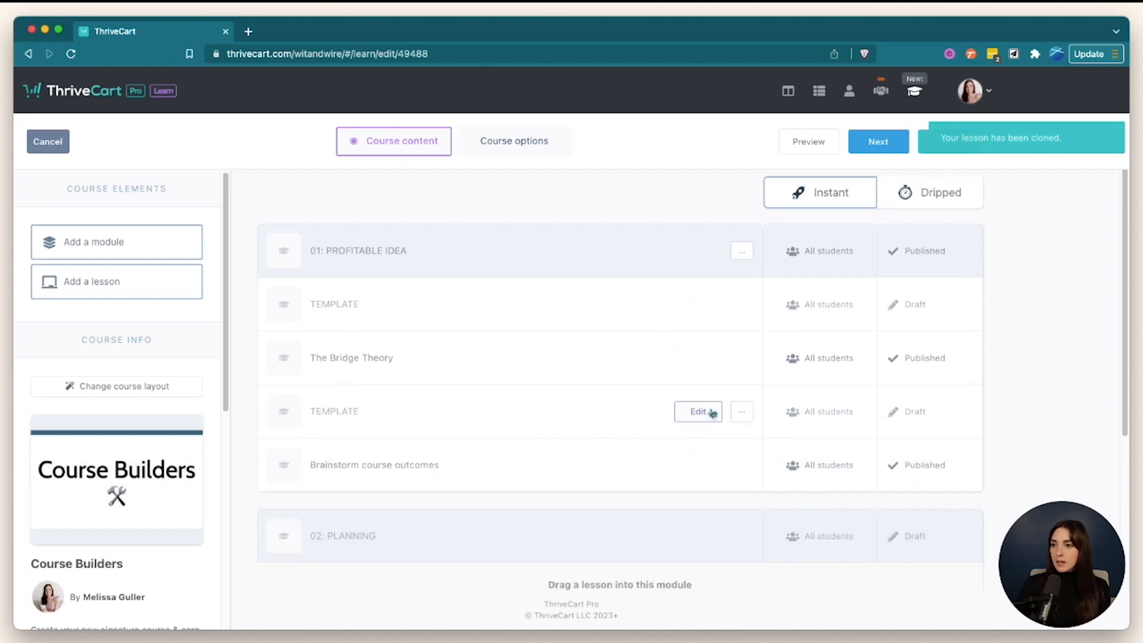
pyautogui.click(367, 413)
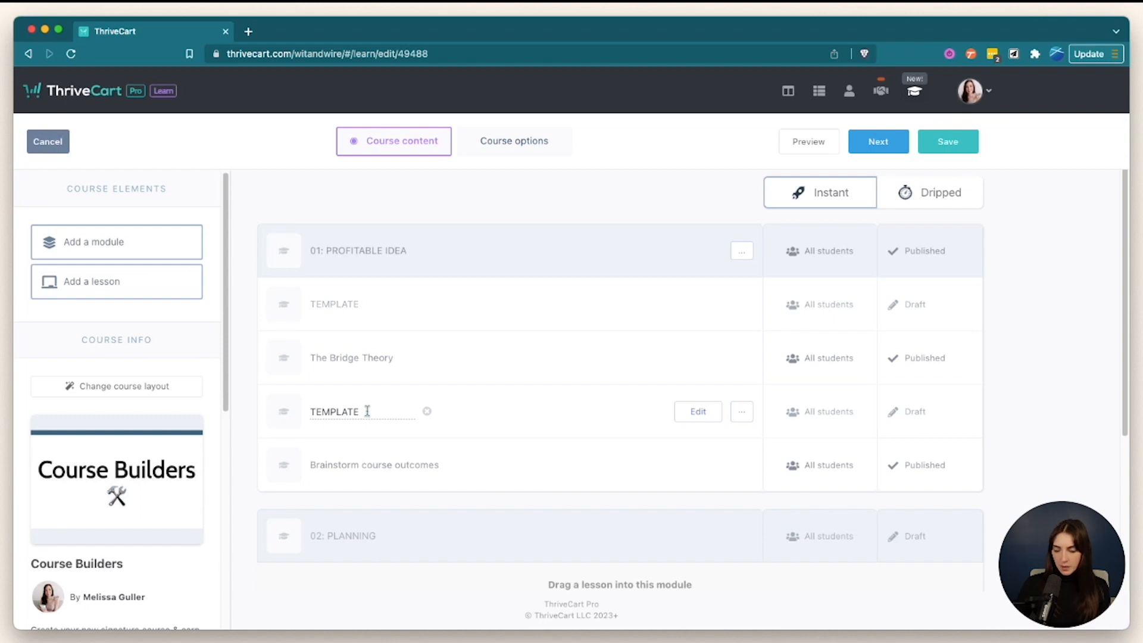
pyautogui.press('super+a')
pyautogui.write('Brainstorm course outcome')
pyautogui.press('Return')
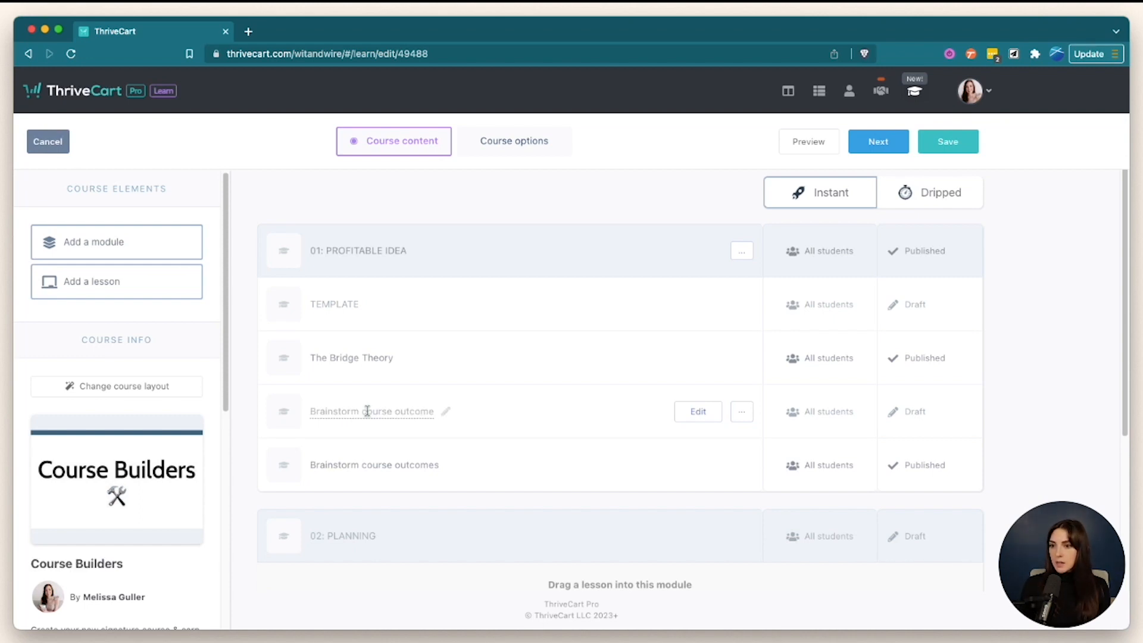
# - Delete the old Brainstorm course outcomes lesson and open the new lesson in the editor
pyautogui.click(742, 465)
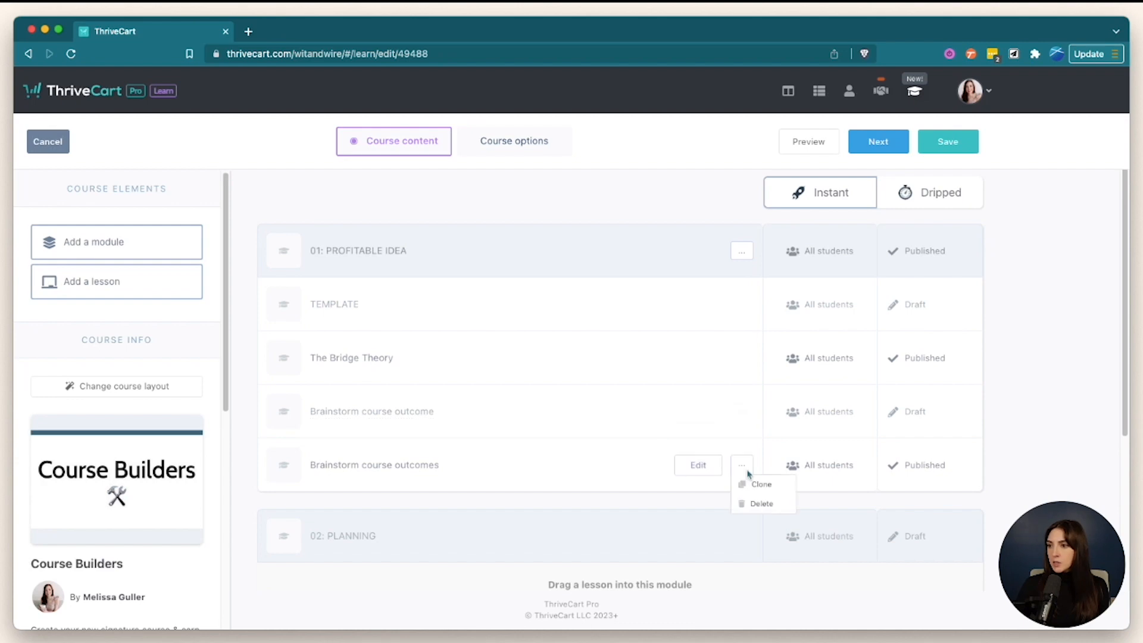
pyautogui.click(759, 504)
pyautogui.click(689, 231)
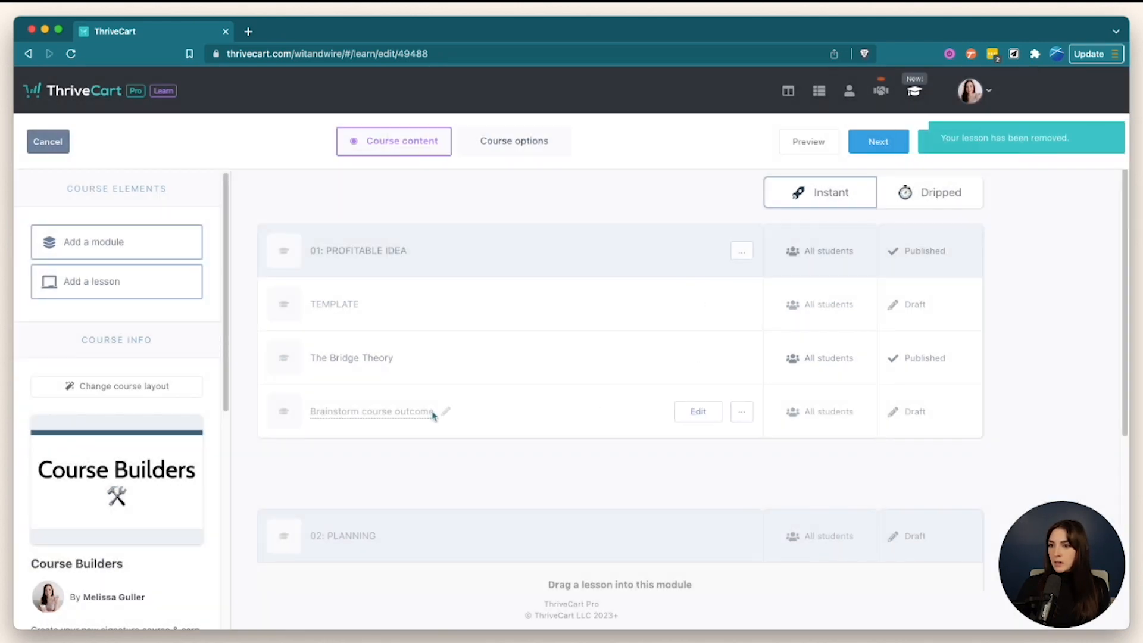
pyautogui.click(697, 412)
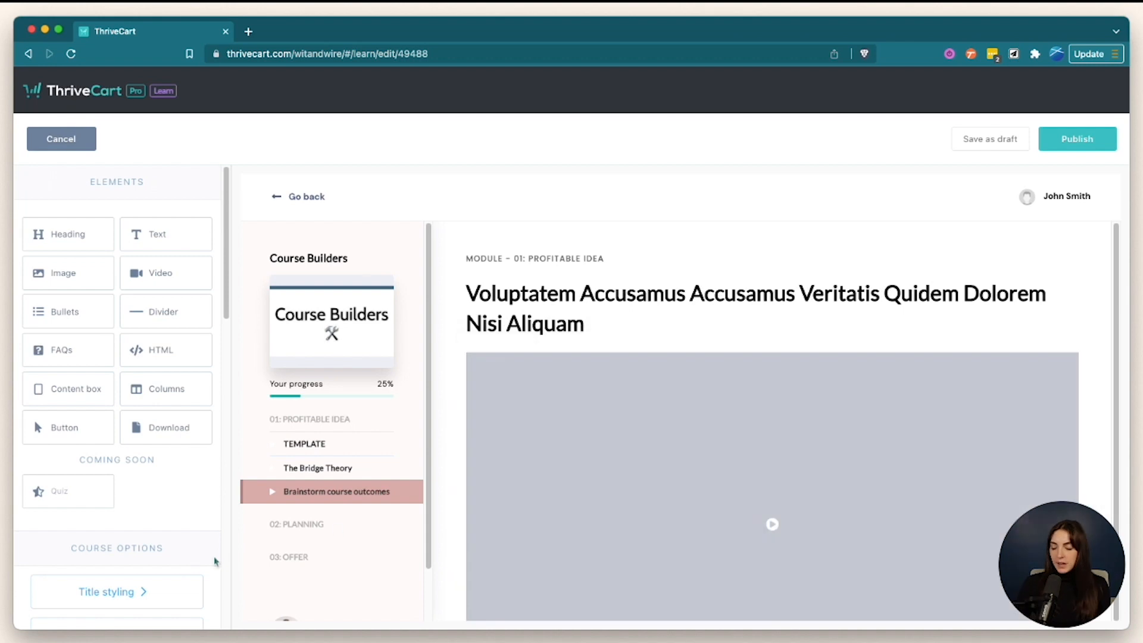
# - Replace the placeholder paragraph with 'Action Item: Brainstorm your course outcome' and add a download block below it
pyautogui.scroll(-4, 532, 455)
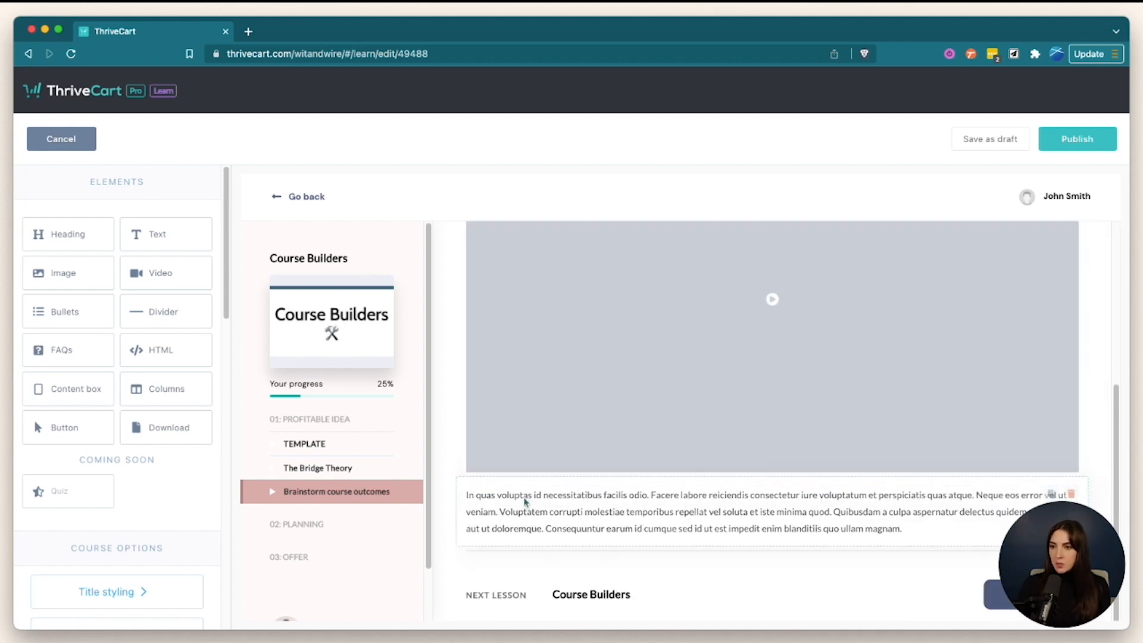
pyautogui.click(864, 519)
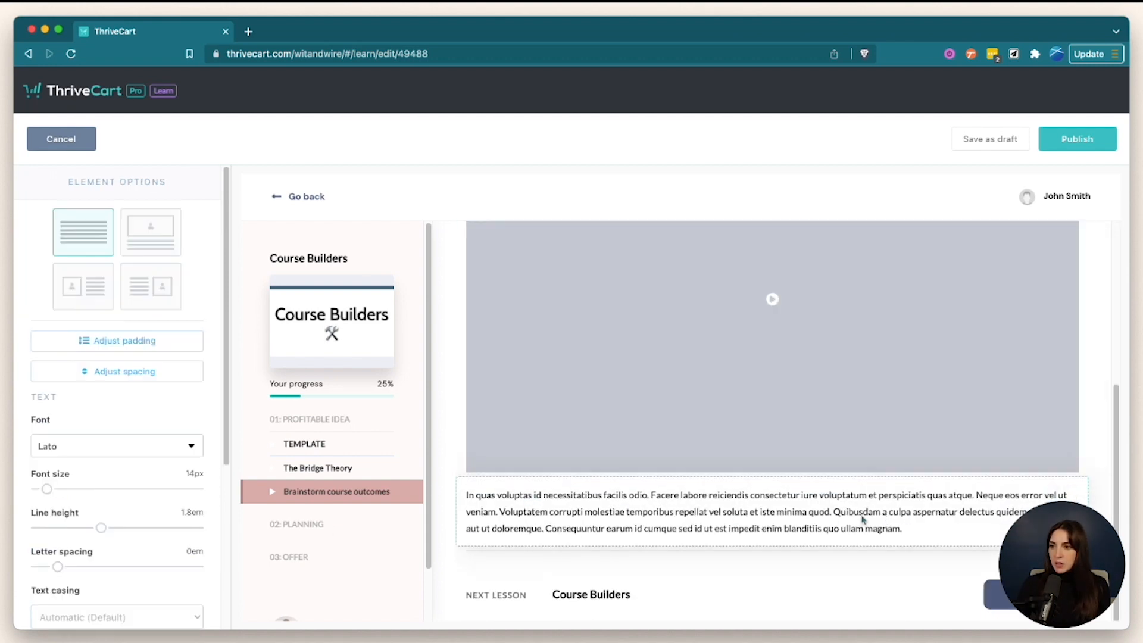
pyautogui.tripleClick(824, 521)
pyautogui.write('Action Item: Brainstorm your course outcome')
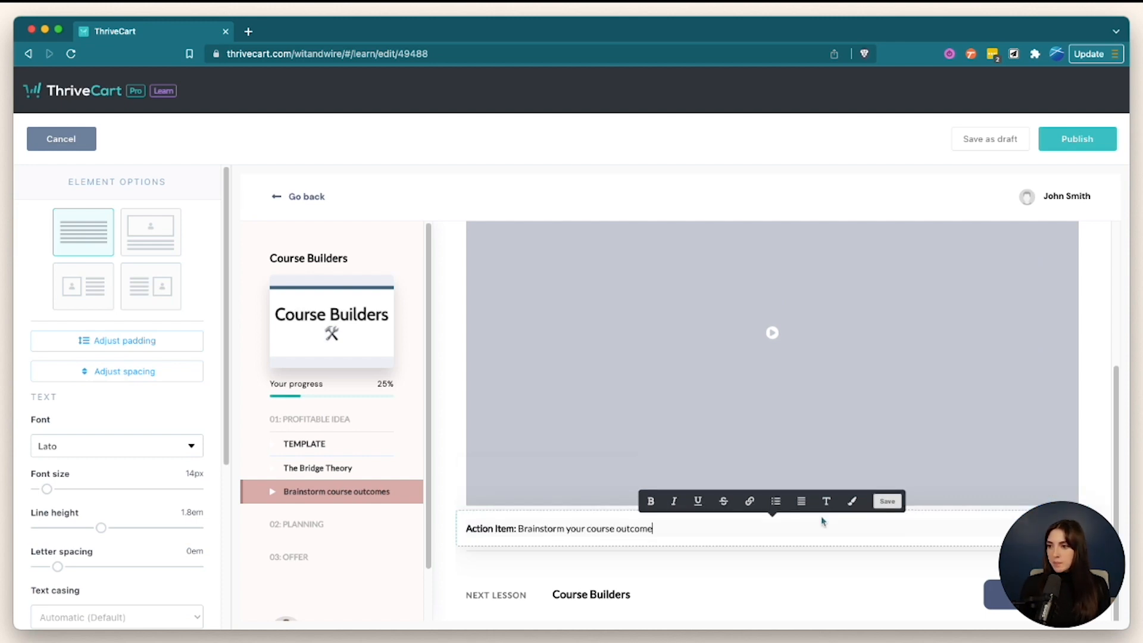
pyautogui.click(448, 532)
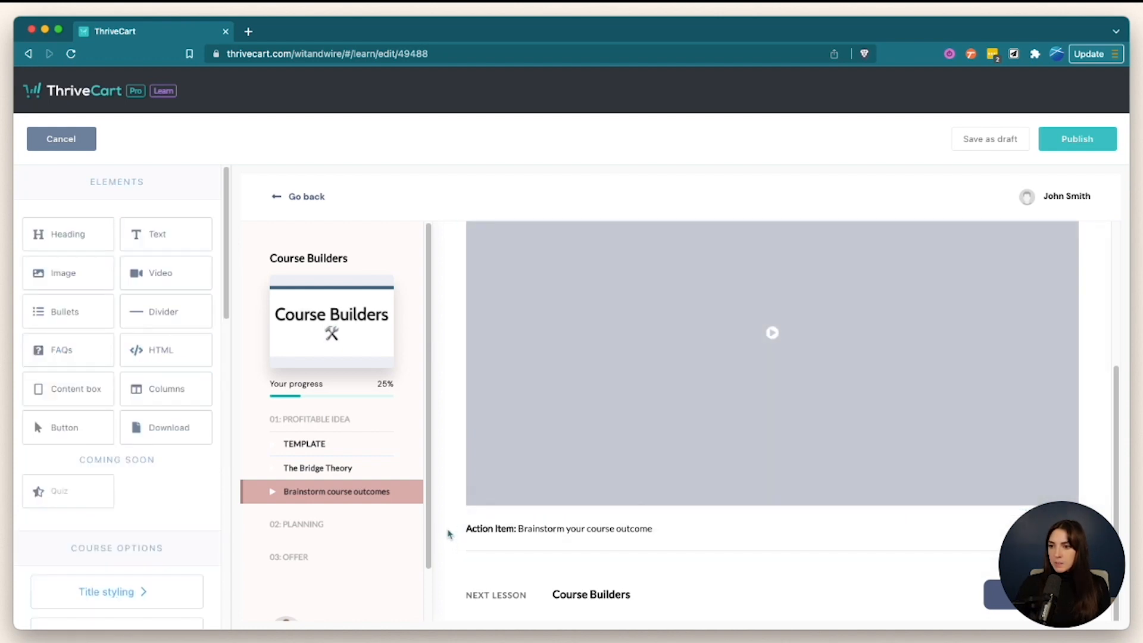
pyautogui.click(512, 523)
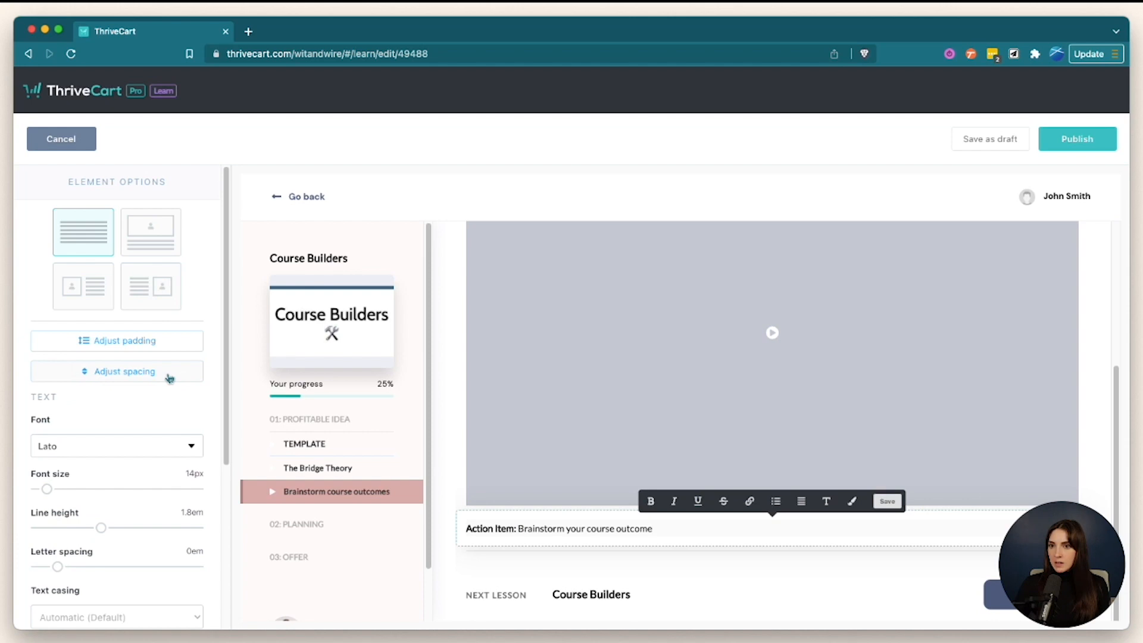
pyautogui.click(446, 466)
pyautogui.moveTo(151, 417); pyautogui.dragTo(529, 578)
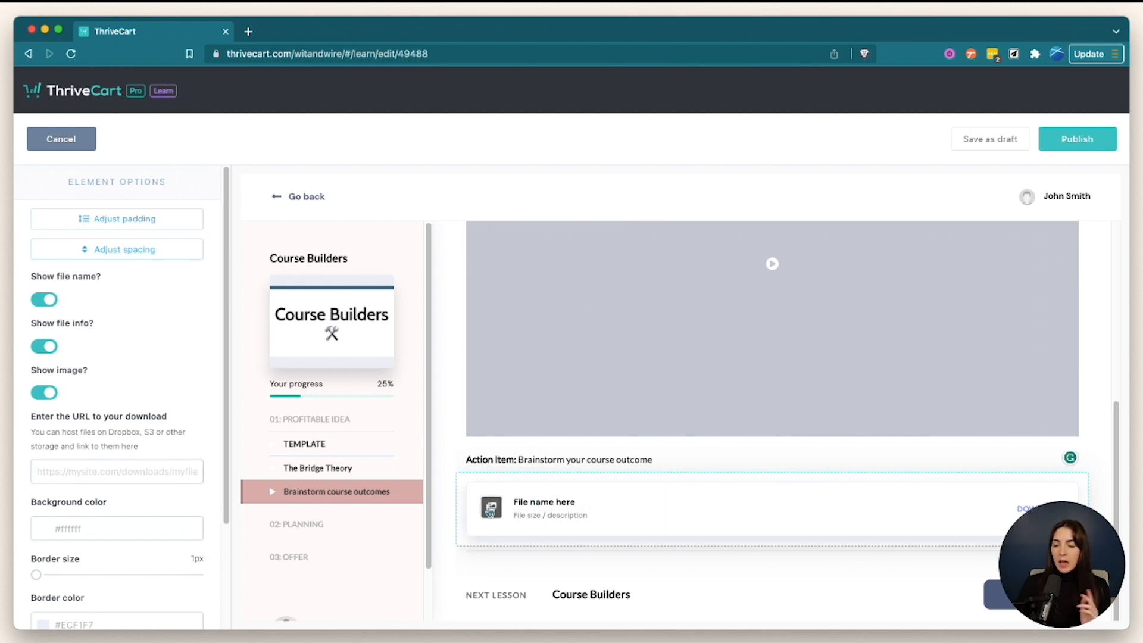
# - Hide the download card's image, name the file 'Profitable Course Workbook' and edit its description line
pyautogui.click(51, 392)
pyautogui.scroll(-5, 122, 351)
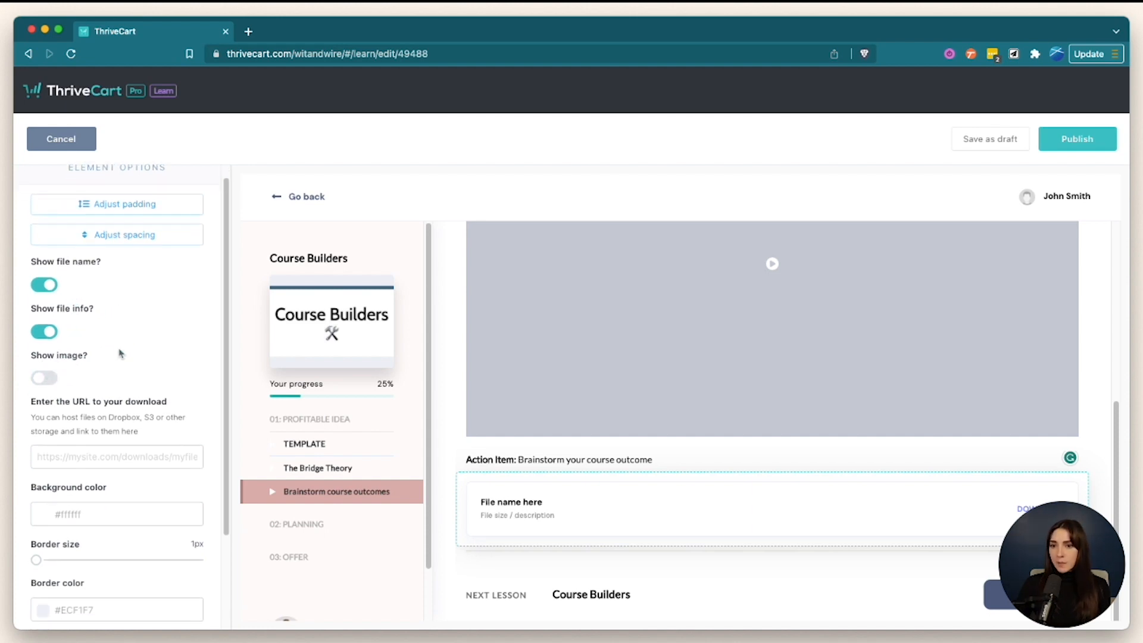
pyautogui.click(508, 504)
pyautogui.tripleClick(517, 503)
pyautogui.write('Profitable Course Workbook')
pyautogui.tripleClick(543, 518)
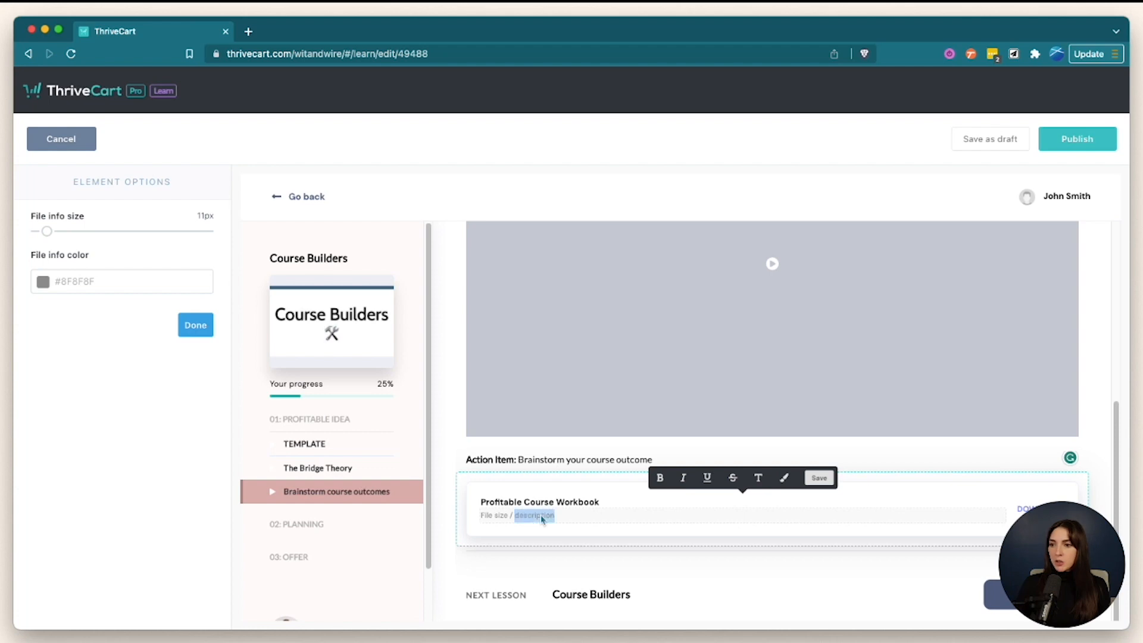
pyautogui.write('Description here')
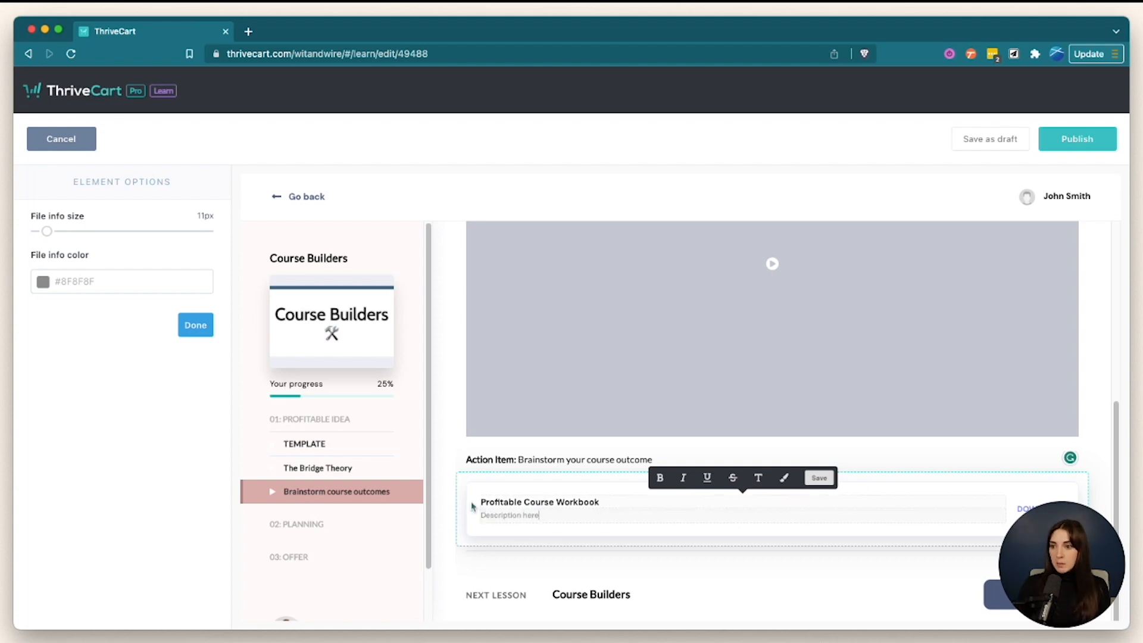
pyautogui.click(490, 483)
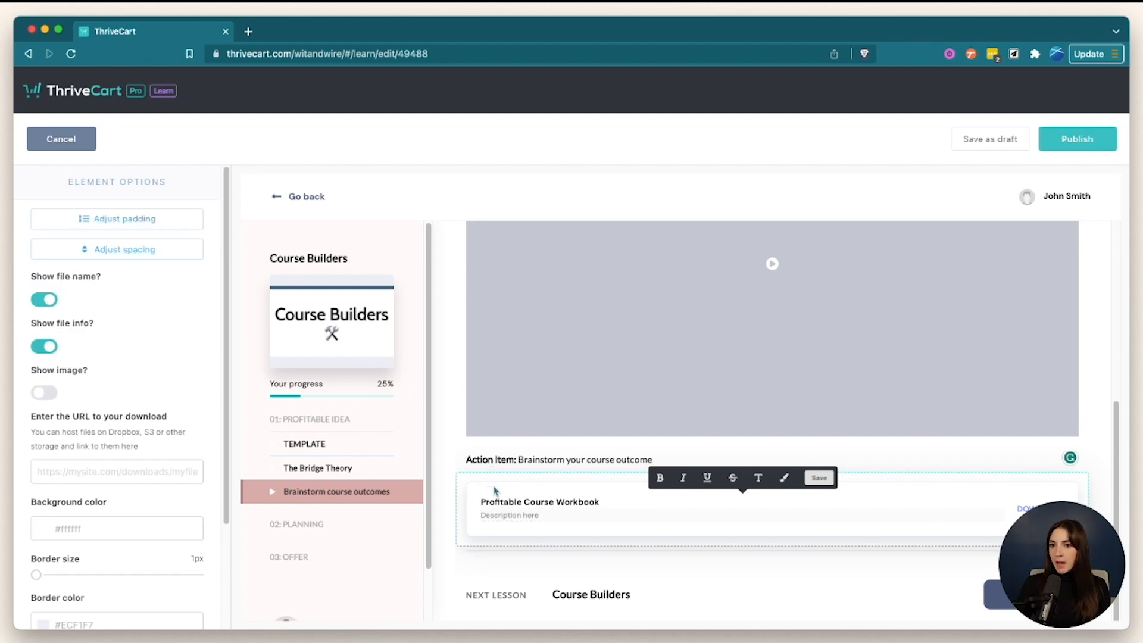
pyautogui.click(54, 350)
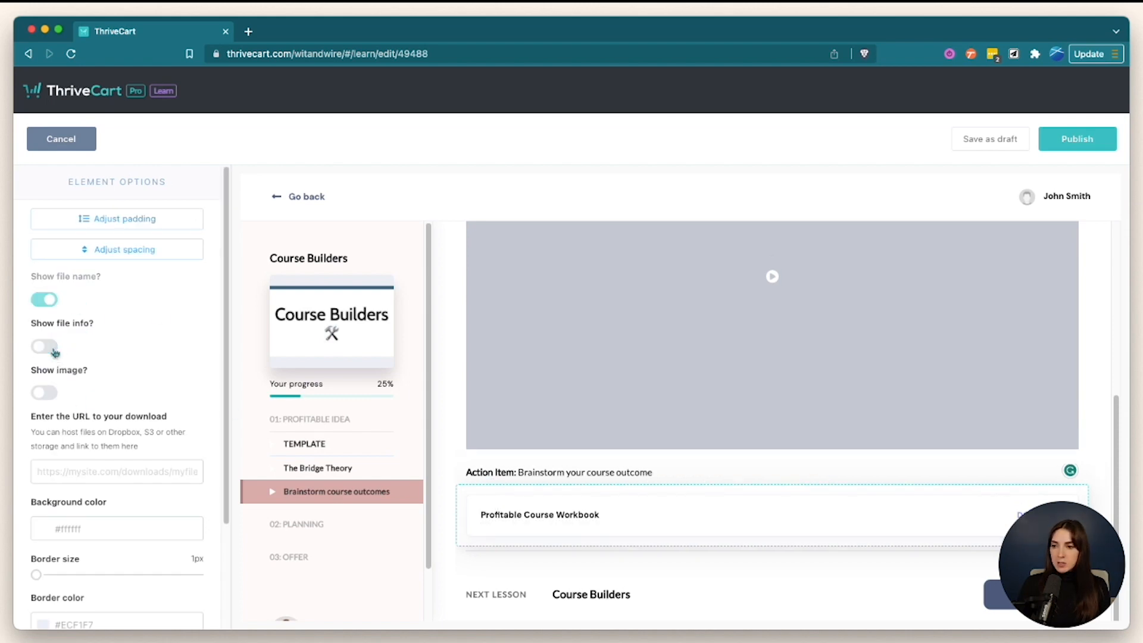
pyautogui.click(54, 351)
# - Copy the Wit-Wire-Course-Creation-Toolkit.pdf file URL from the media library and return to ThriveCart
pyautogui.scroll(-3, 142, 339)
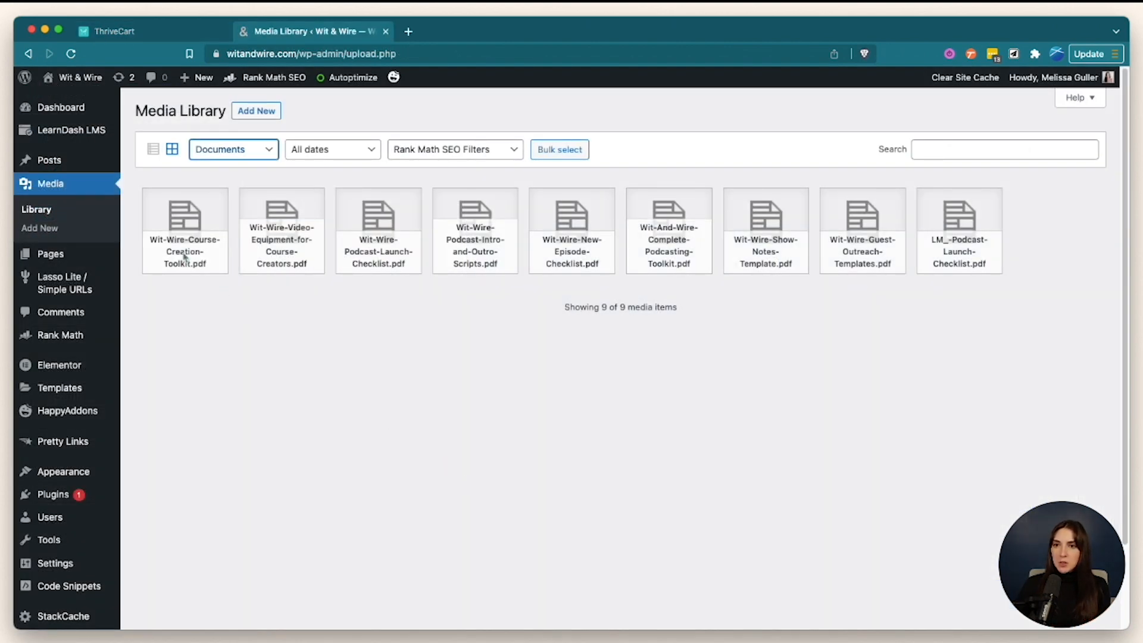
pyautogui.click(196, 253)
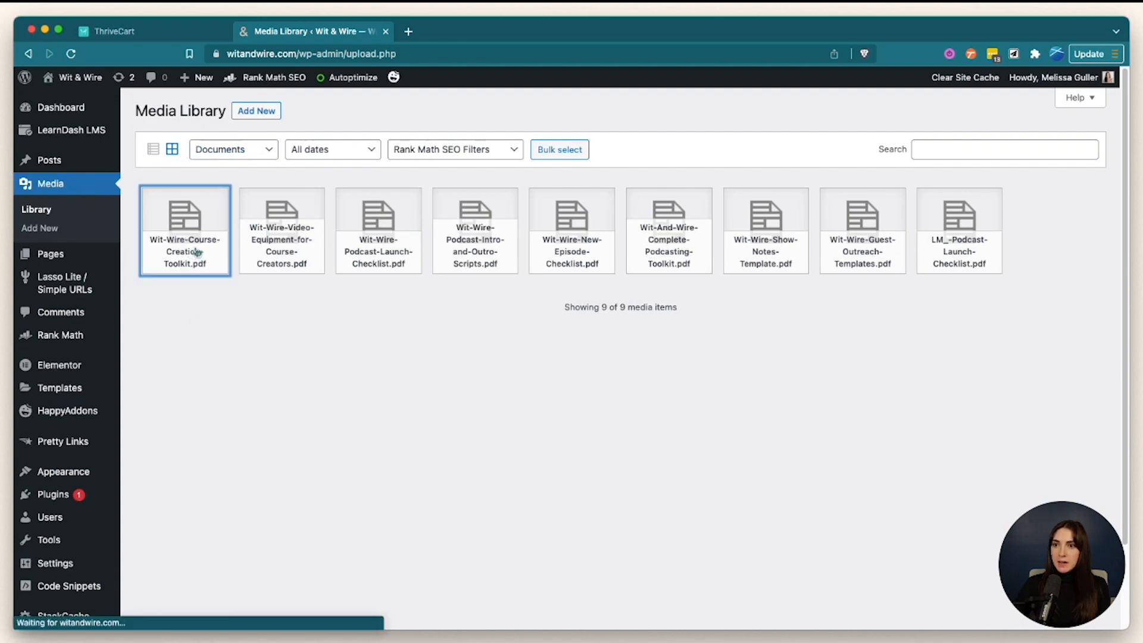
pyautogui.click(909, 384)
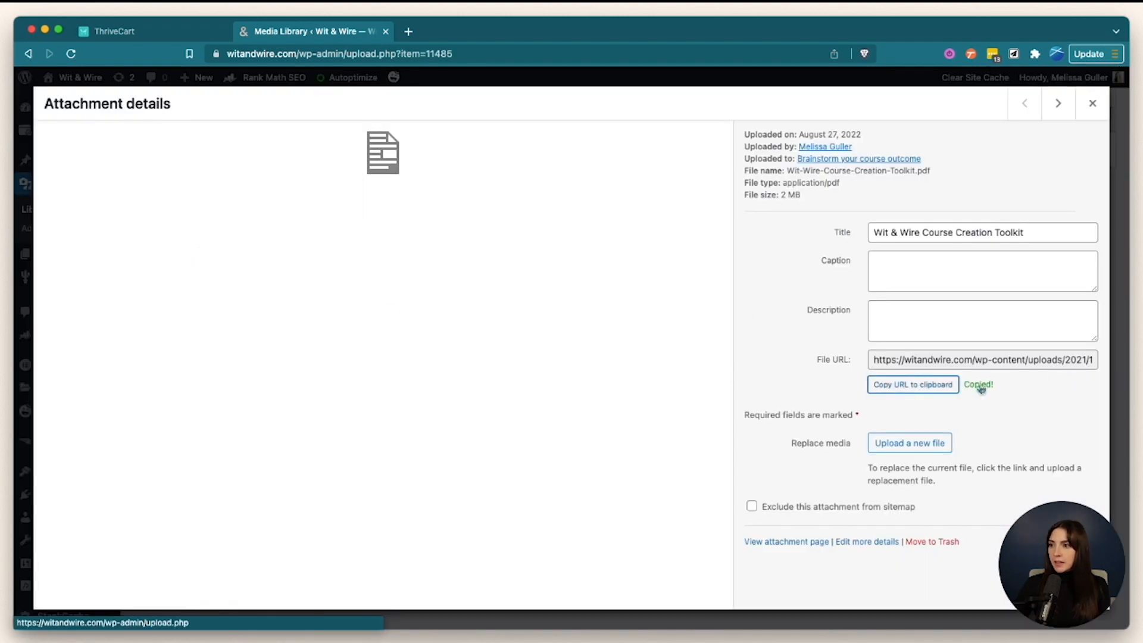
pyautogui.click(386, 32)
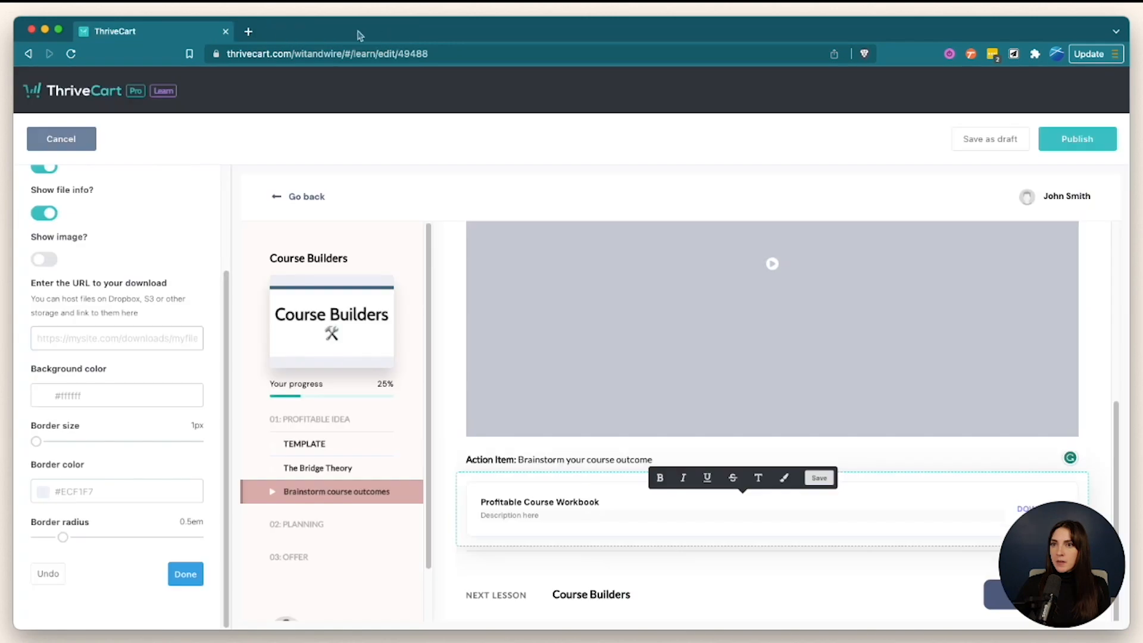
# - Paste the toolkit PDF link as the workbook download's URL and publish the lesson
pyautogui.click(110, 335)
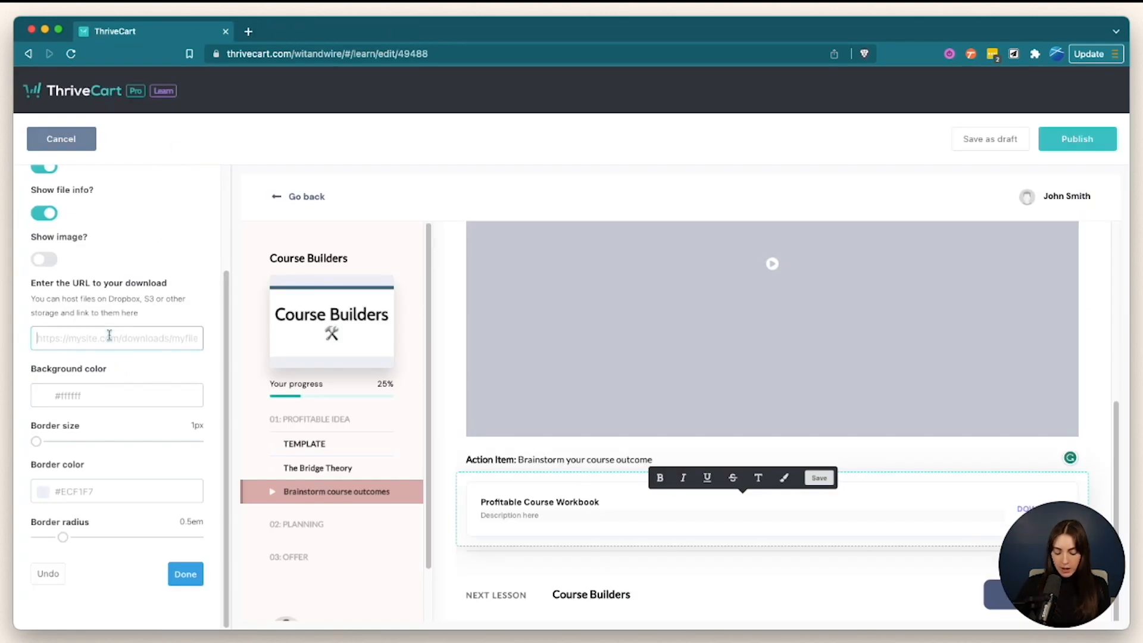
pyautogui.press('super+v')
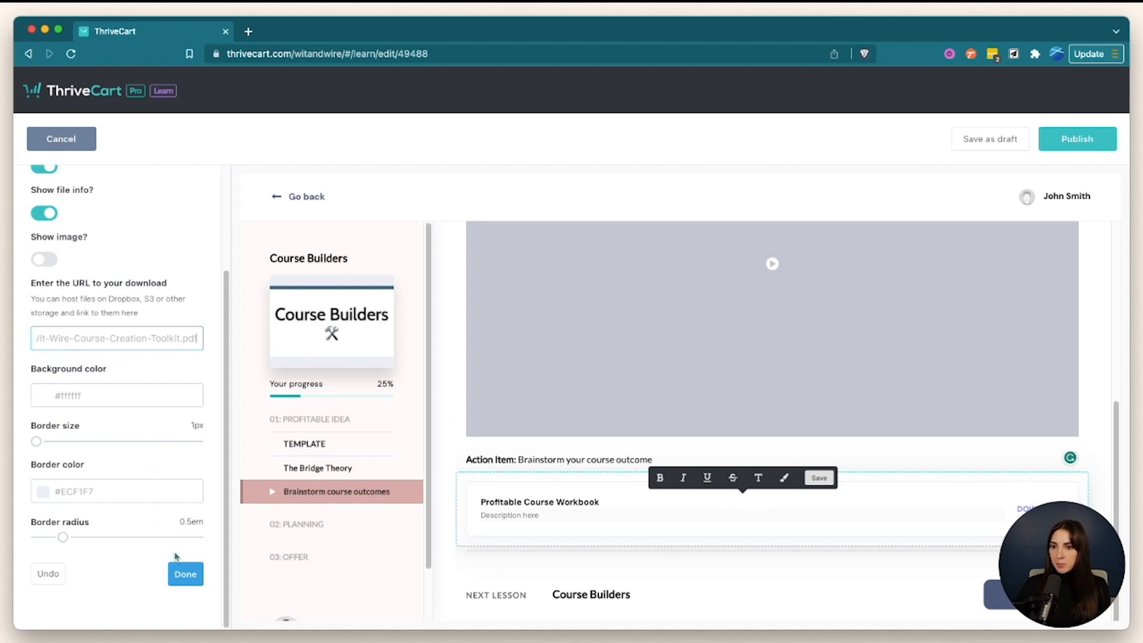
pyautogui.click(183, 573)
pyautogui.scroll(-1, 177, 506)
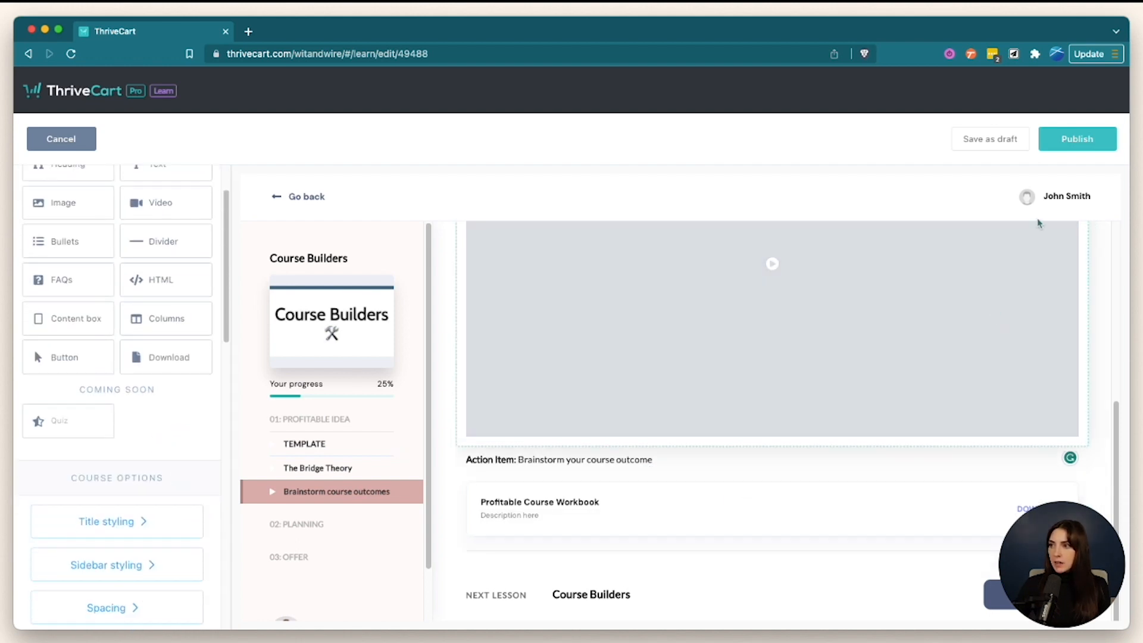
pyautogui.click(1059, 143)
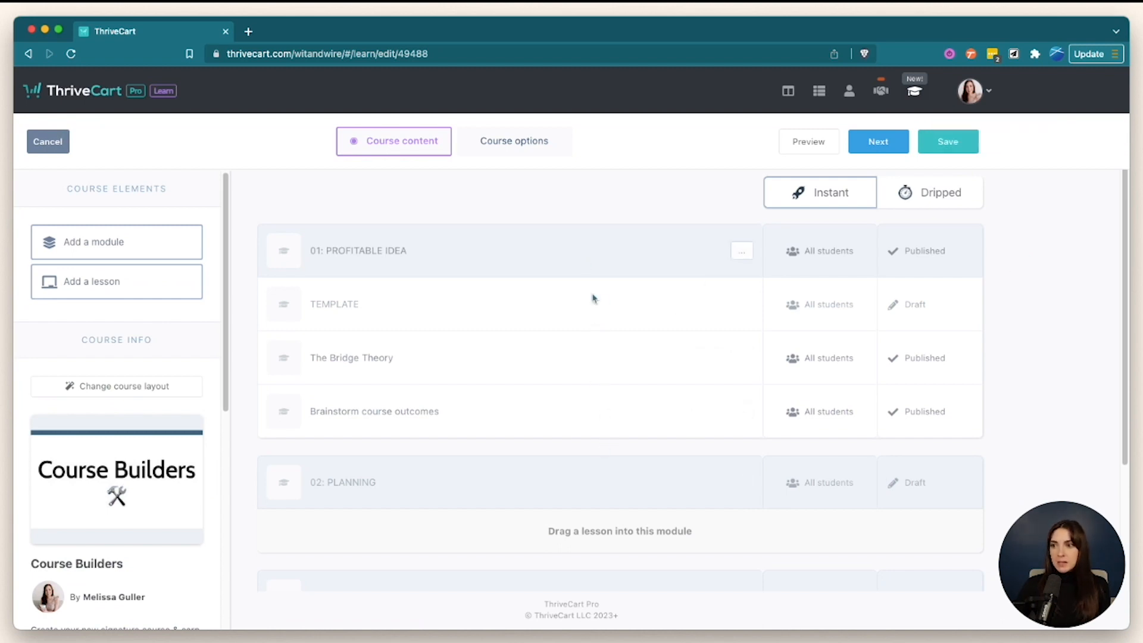
# - Preview the Brainstorm course outcomes lesson as a student, check its download, then save the course
pyautogui.click(810, 146)
pyautogui.click(114, 359)
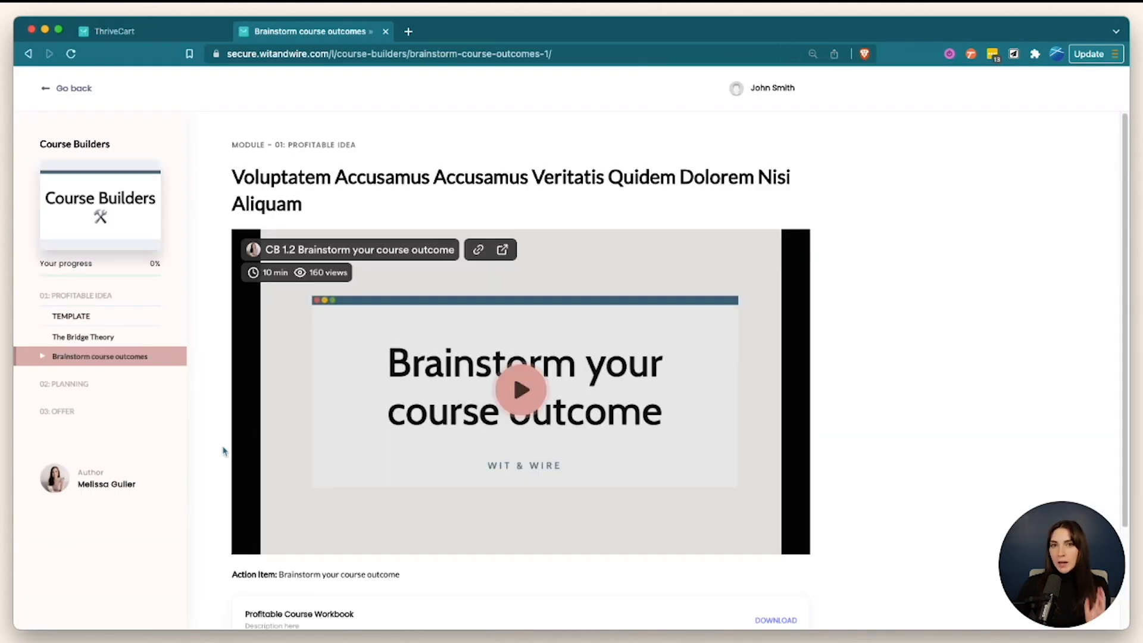
pyautogui.scroll(-2, 851, 451)
pyautogui.scroll(-2, 851, 451)
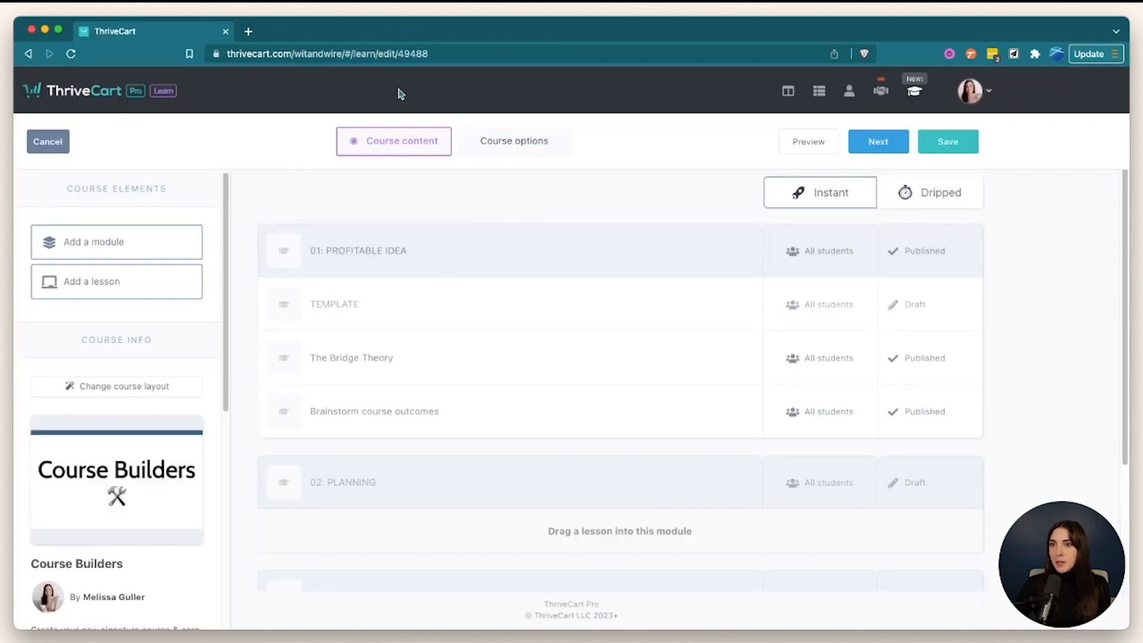
pyautogui.click(386, 31)
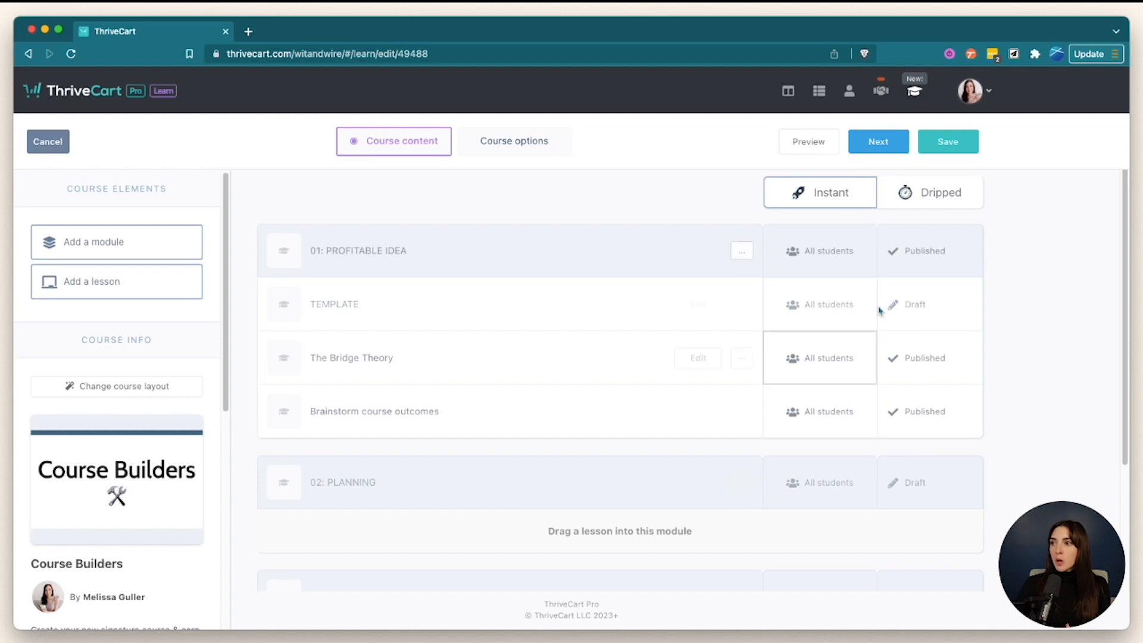
pyautogui.click(963, 144)
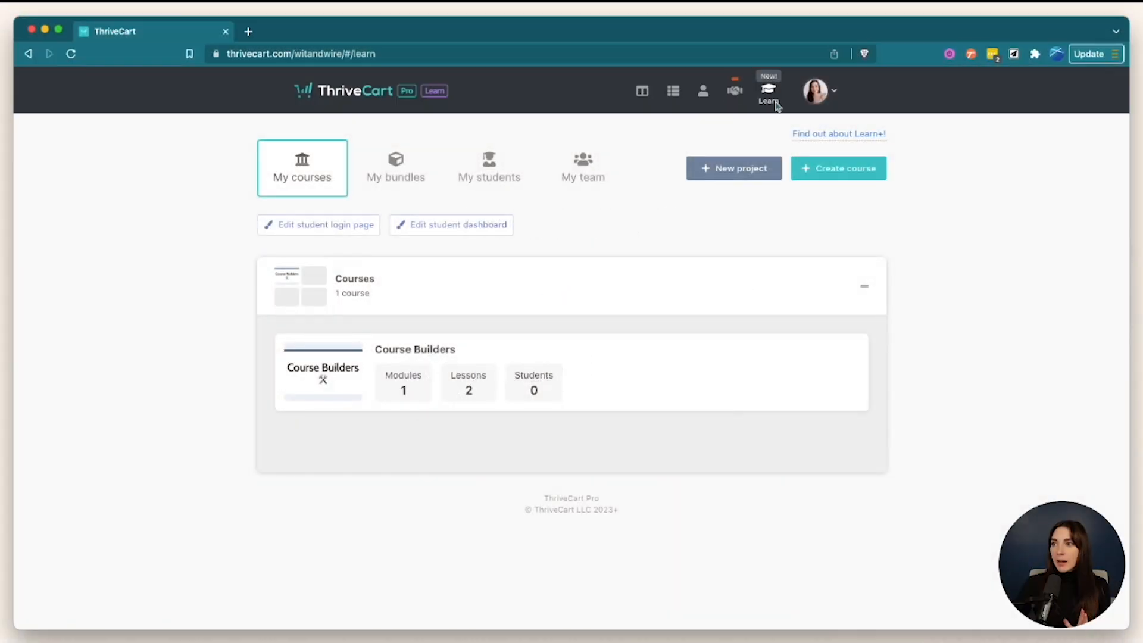
# - Open the default Sign in page editor via Edit student login page on My courses
pyautogui.moveTo(574, 378)
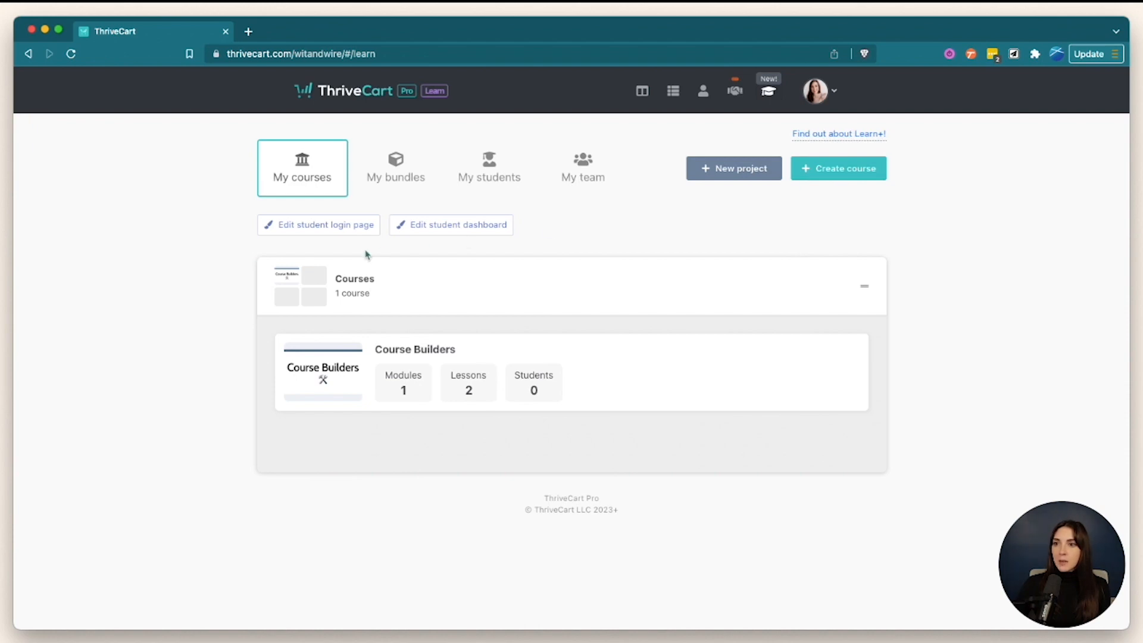
pyautogui.click(350, 231)
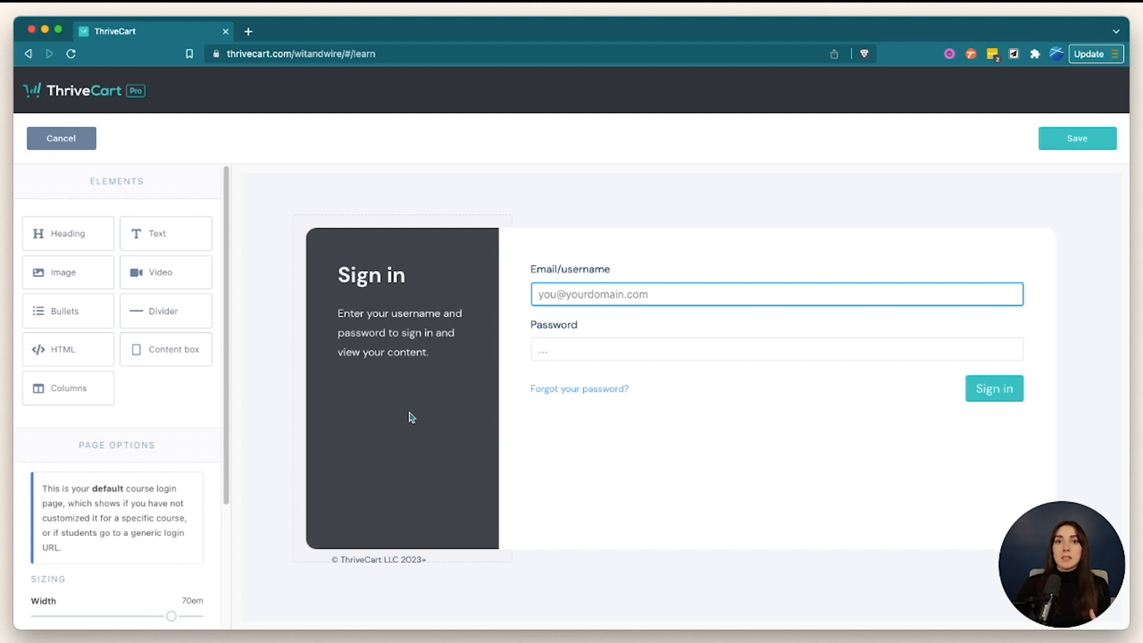
# - Set the page background to #F4F0F0 and the Sign in panel to blue-grey #525F7F
pyautogui.scroll(-3, 162, 410)
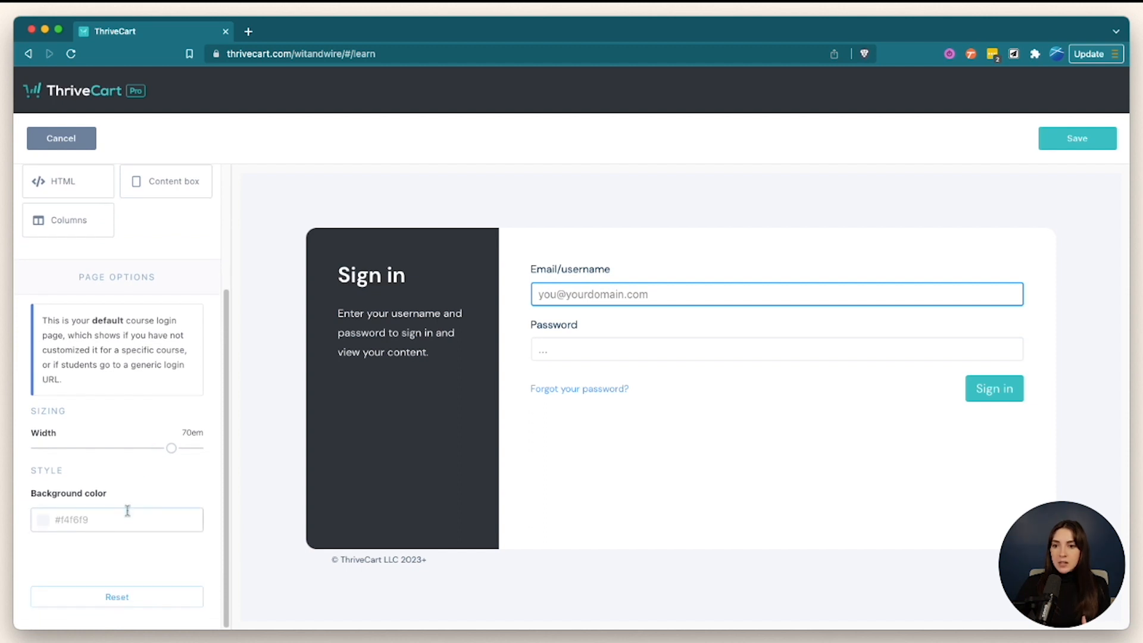
pyautogui.click(40, 515)
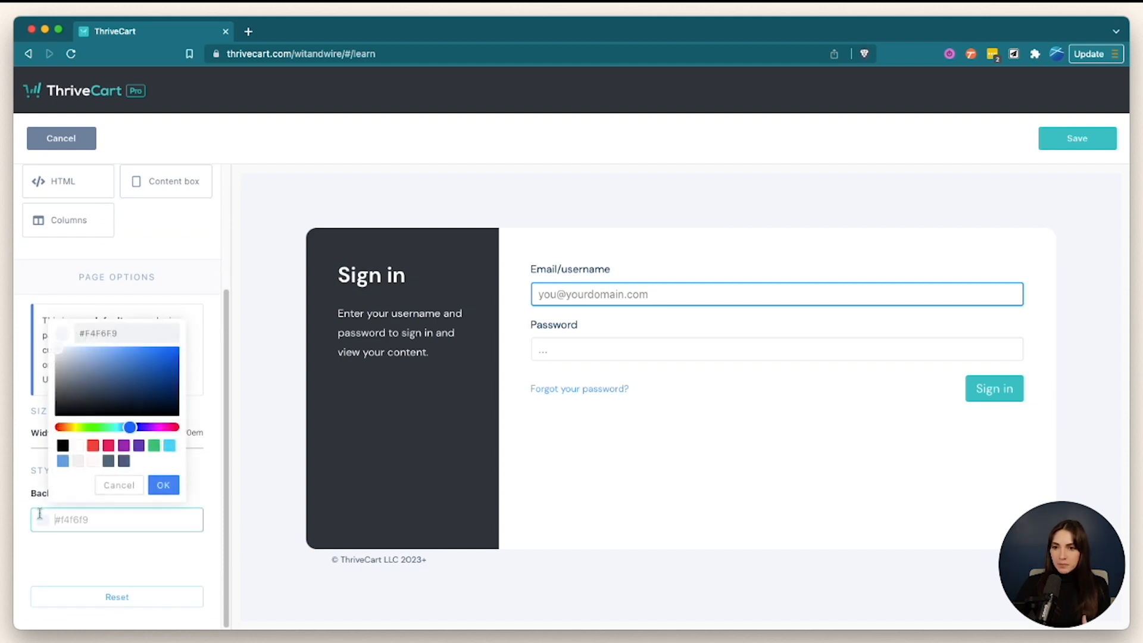
pyautogui.click(81, 462)
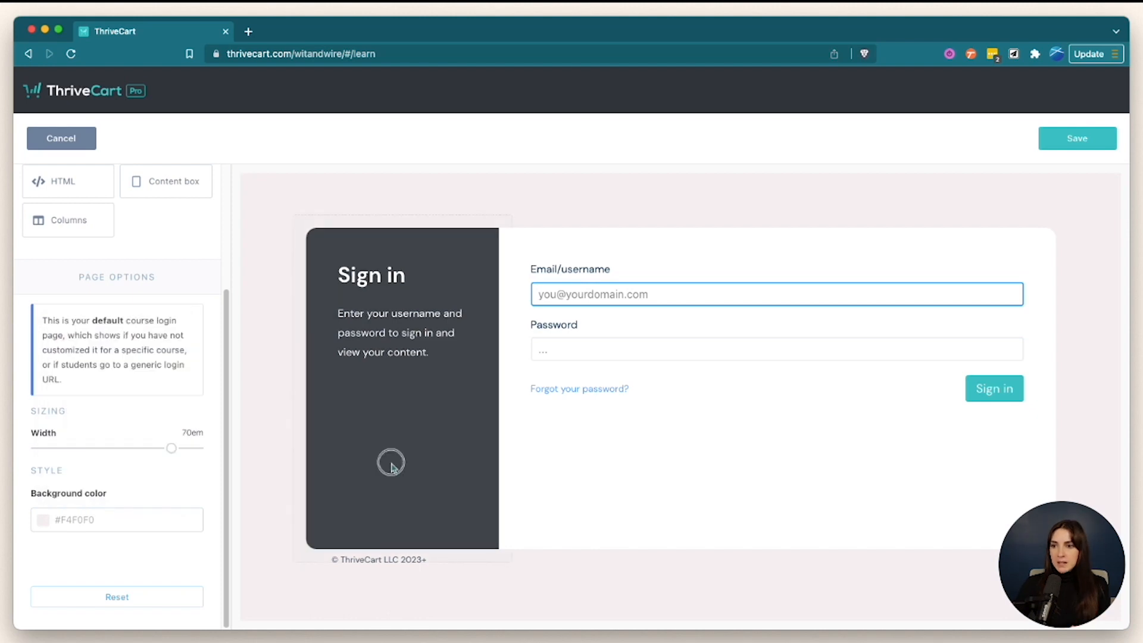
pyautogui.click(390, 462)
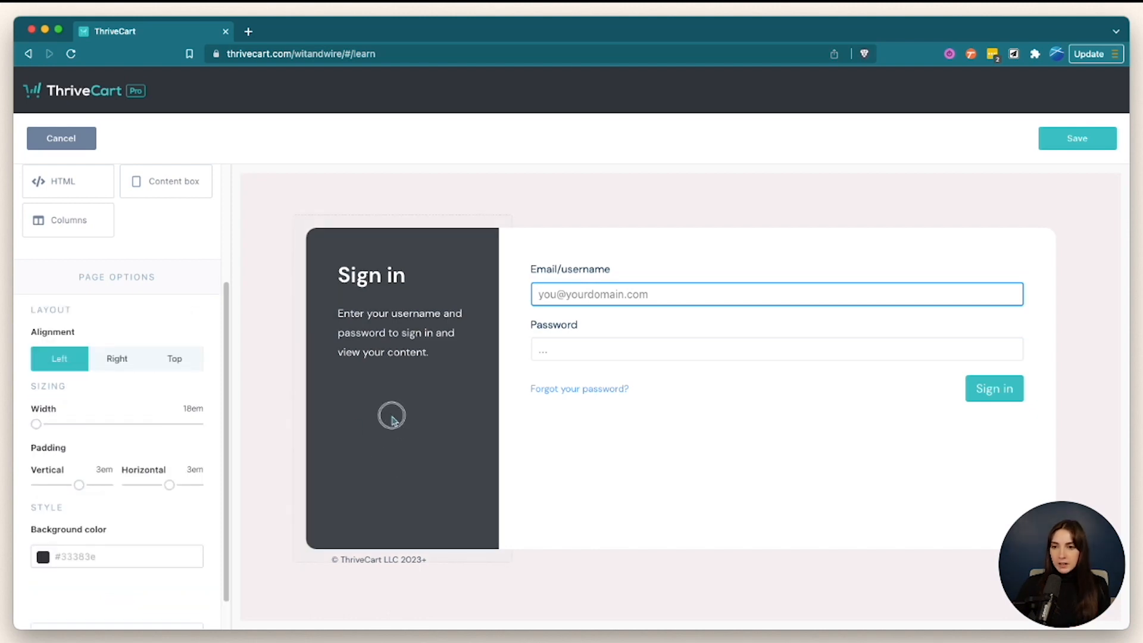
pyautogui.scroll(-1, 119, 456)
pyautogui.click(69, 517)
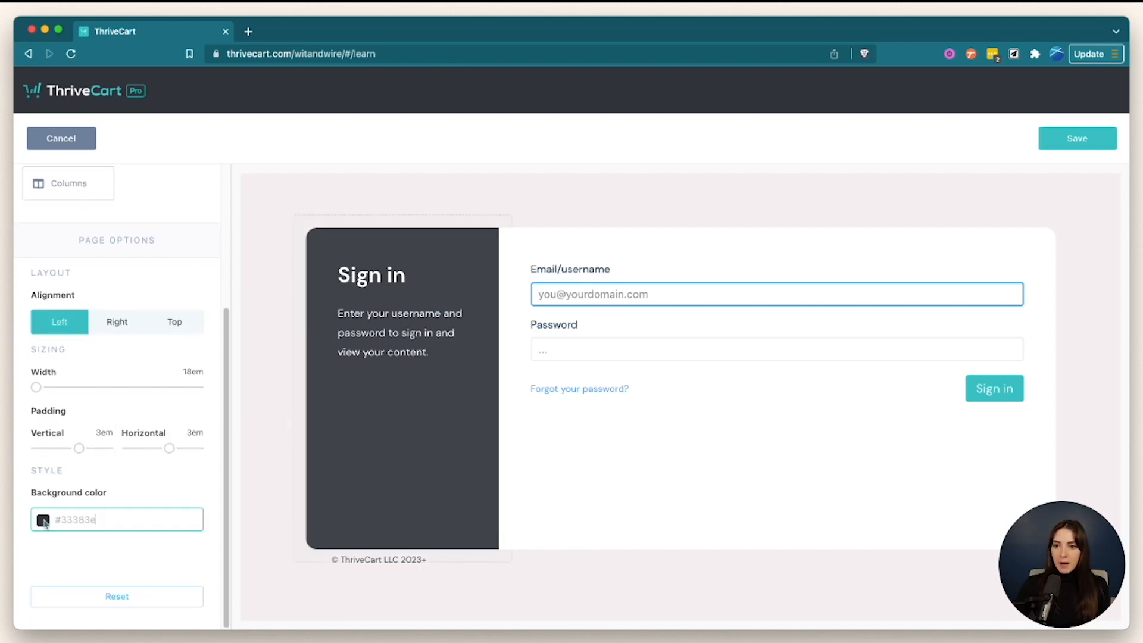
pyautogui.click(124, 461)
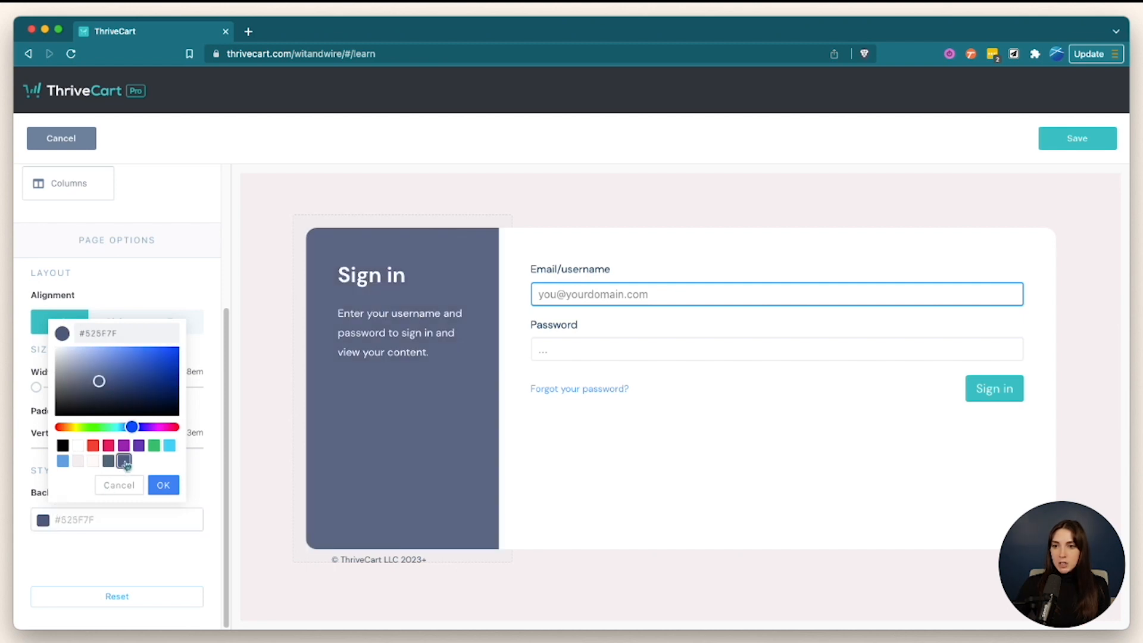
pyautogui.click(163, 485)
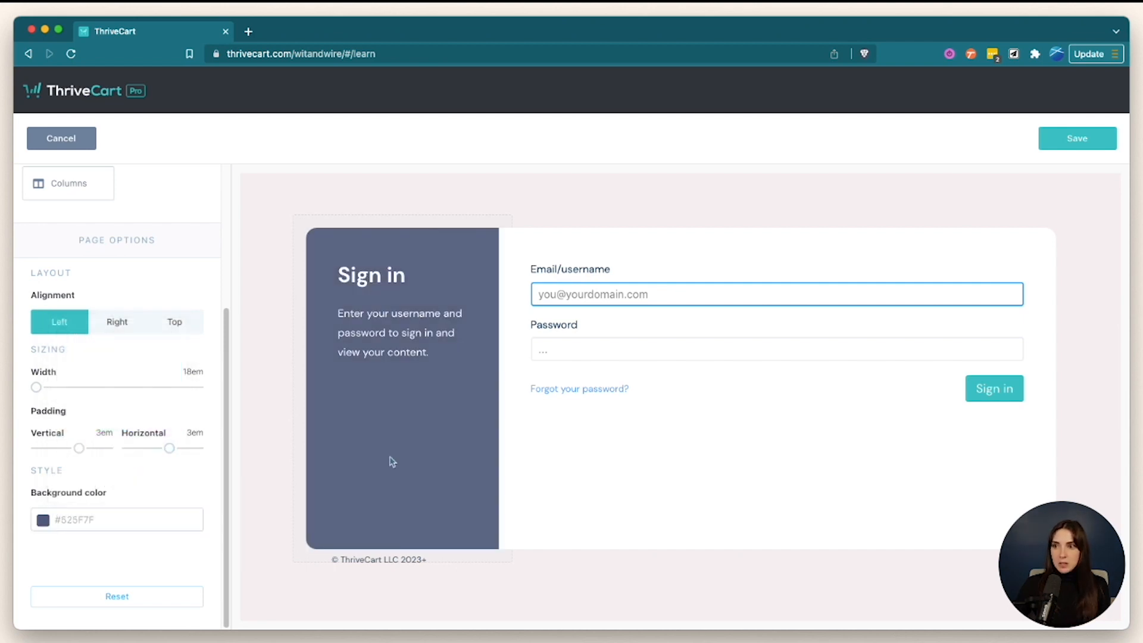
# - Review the Sign in heading, form and button settings, then save the login page
pyautogui.click(381, 276)
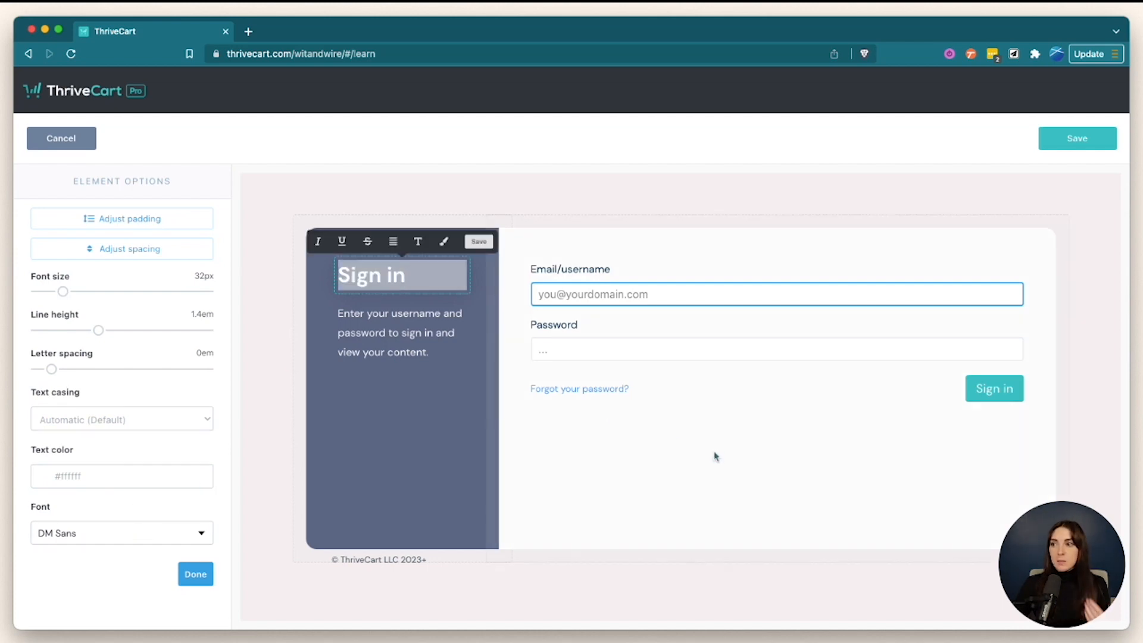
pyautogui.click(1012, 398)
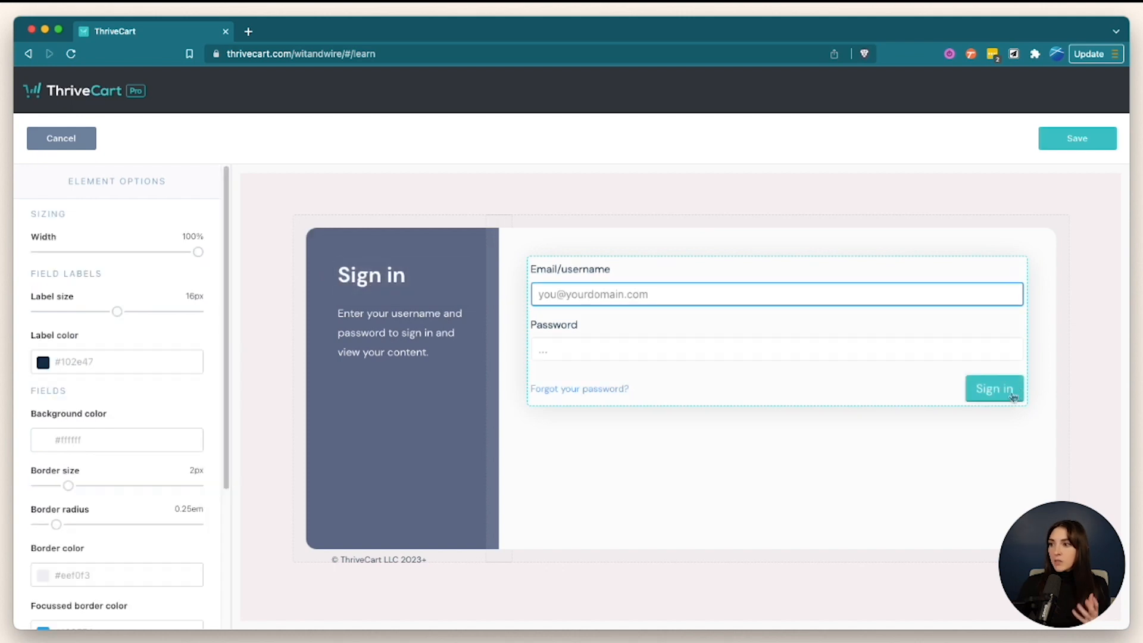
pyautogui.scroll(-5, 158, 345)
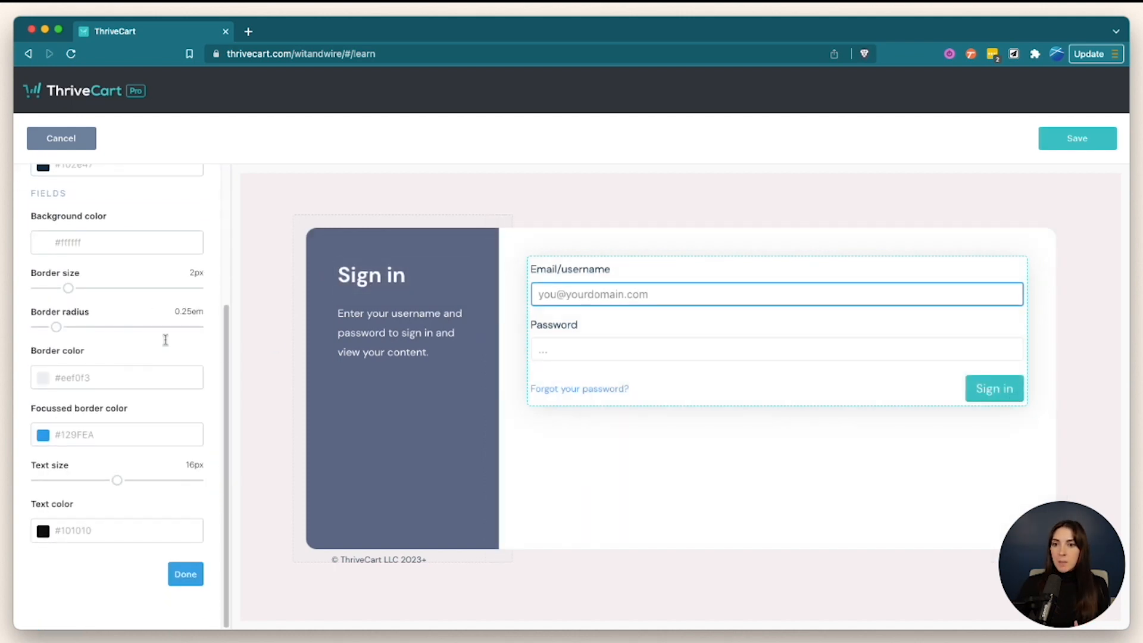
pyautogui.click(988, 400)
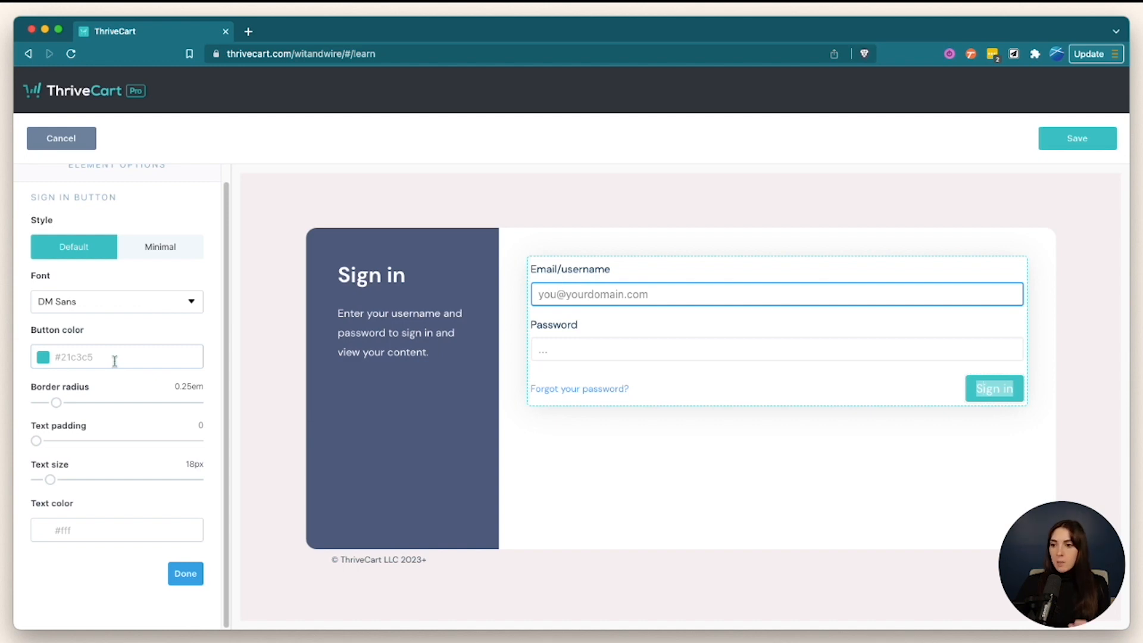
pyautogui.click(726, 592)
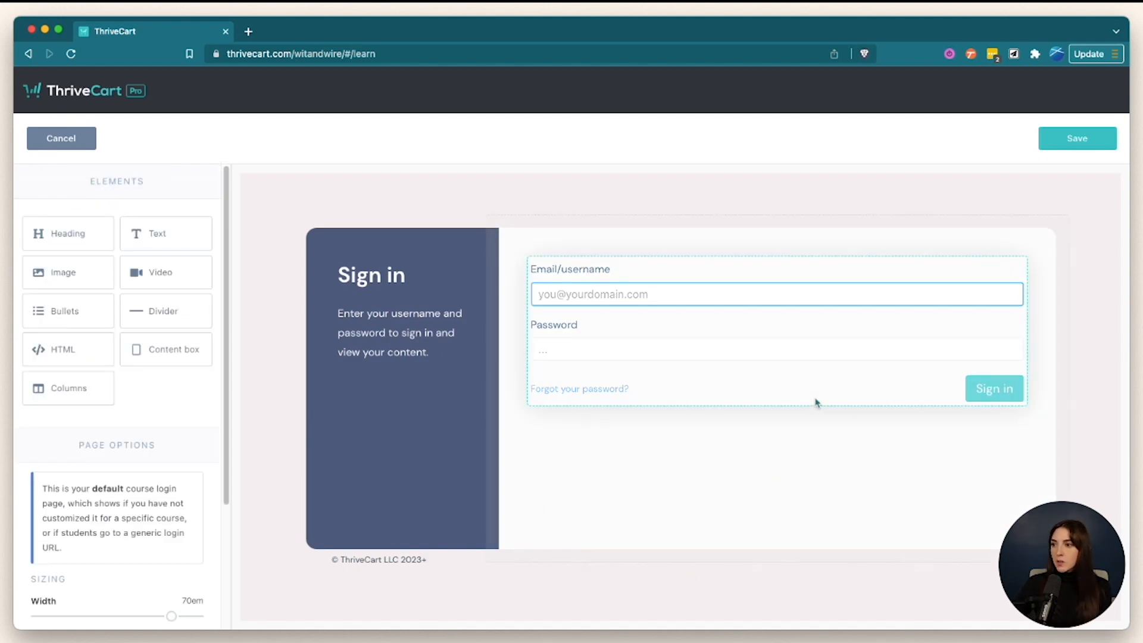
pyautogui.click(830, 388)
pyautogui.scroll(-3, 128, 336)
pyautogui.scroll(-1, 128, 336)
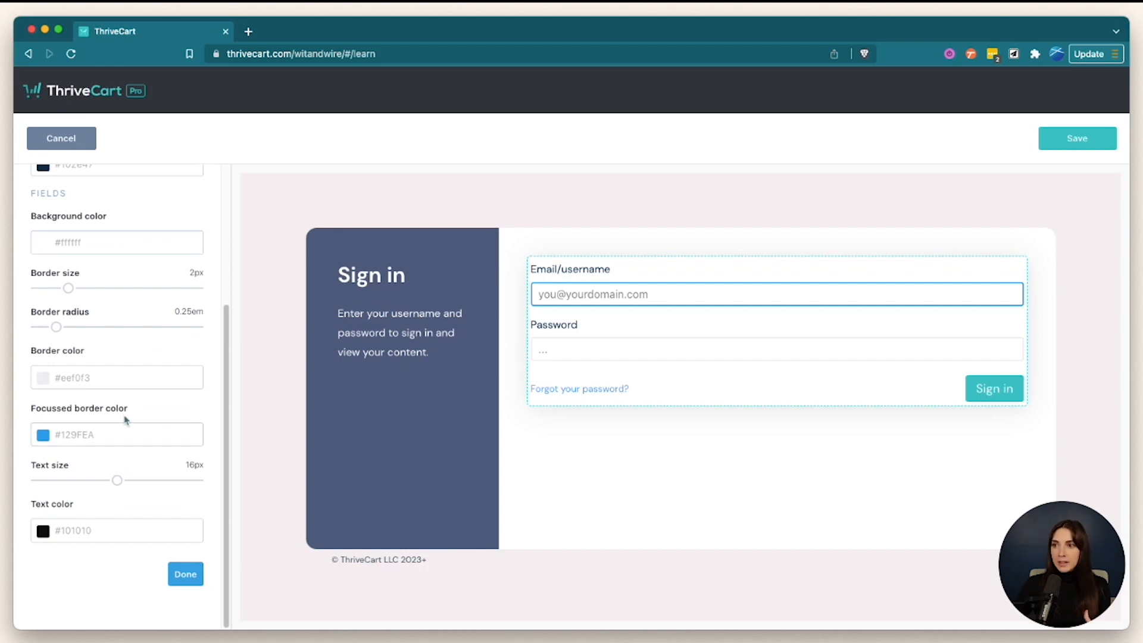
pyautogui.click(1002, 390)
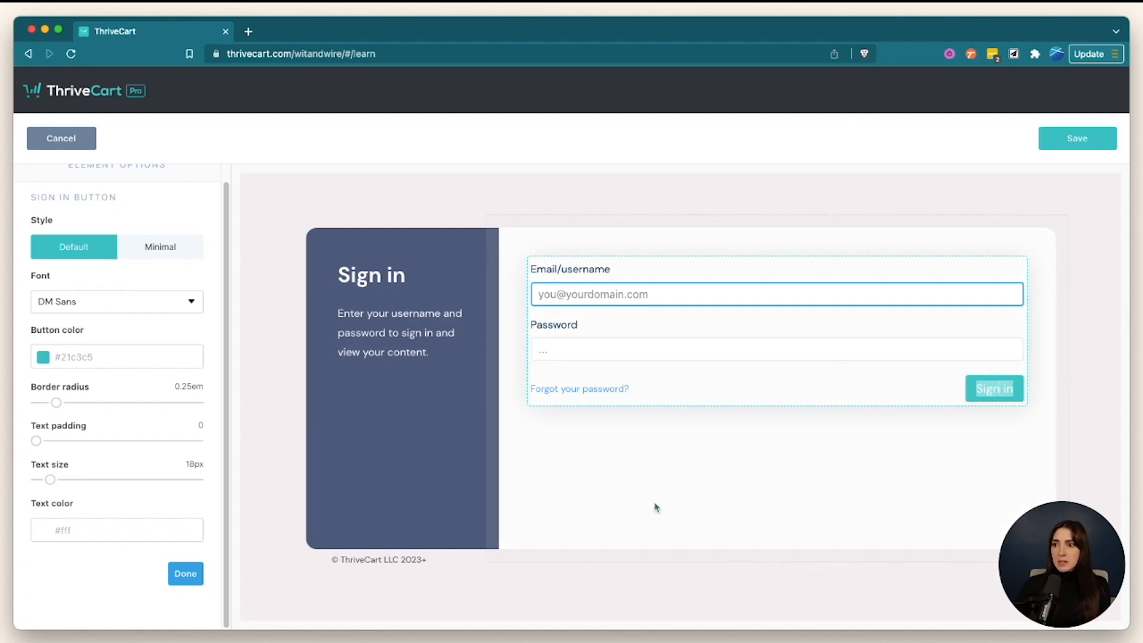
pyautogui.click(1072, 140)
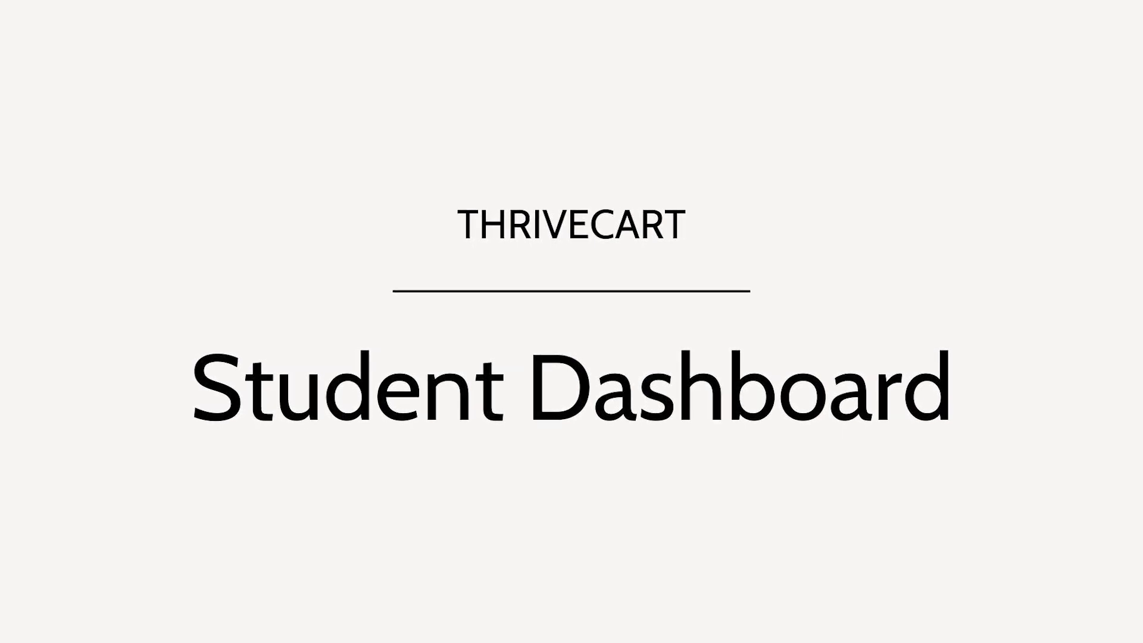
# - Open the student dashboard editor with its Welcome back! heading and Course Builders card
pyautogui.click(457, 227)
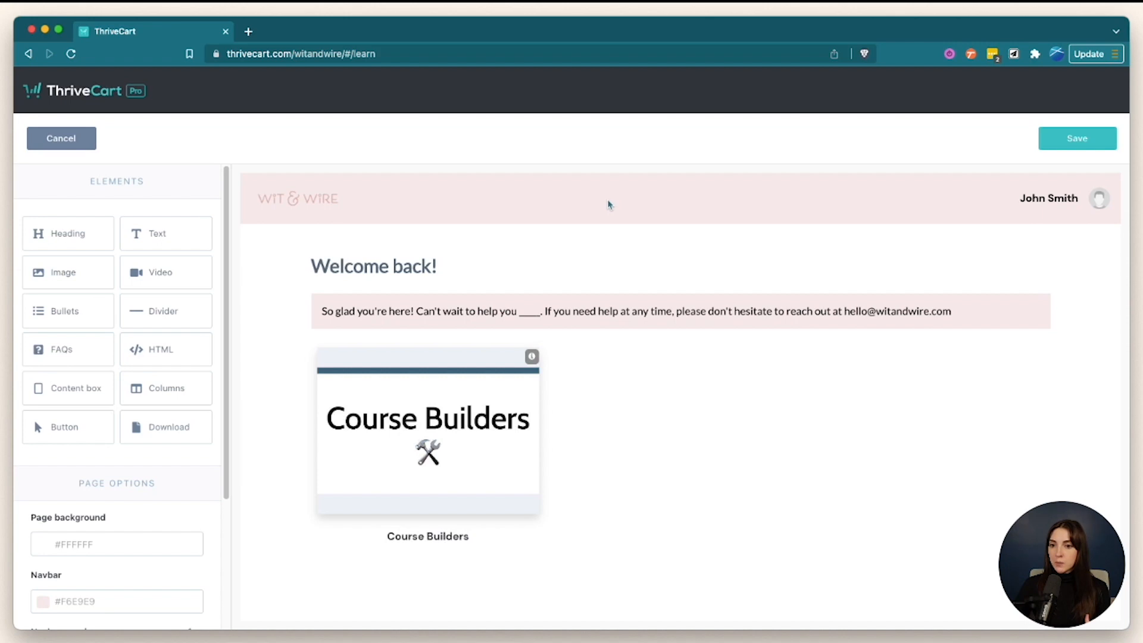
pyautogui.scroll(-5, 223, 393)
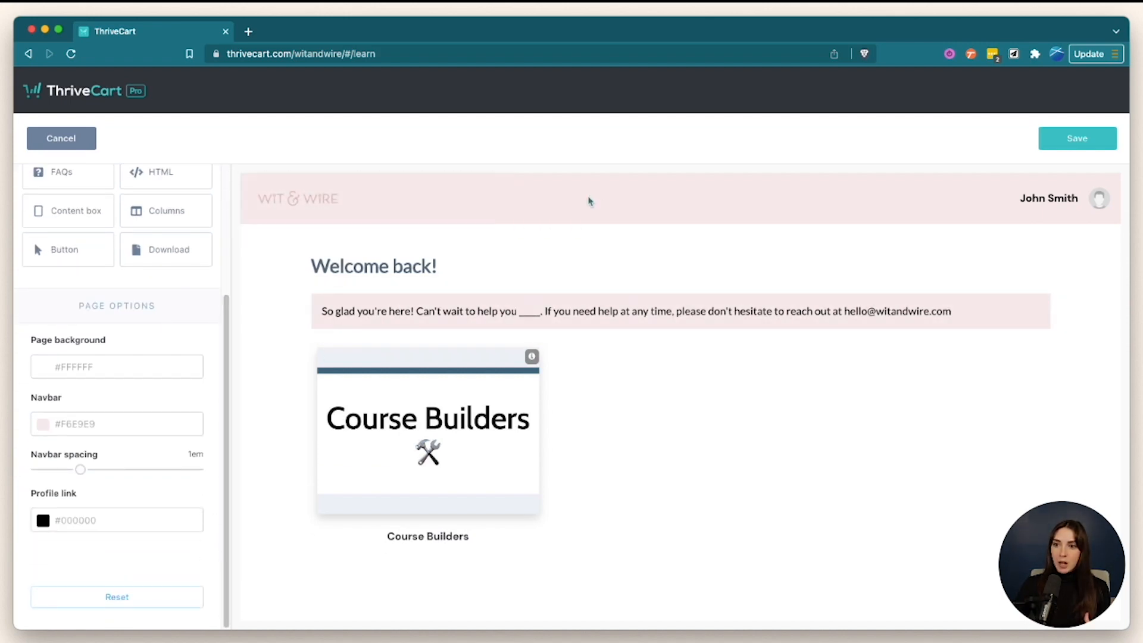
pyautogui.click(316, 202)
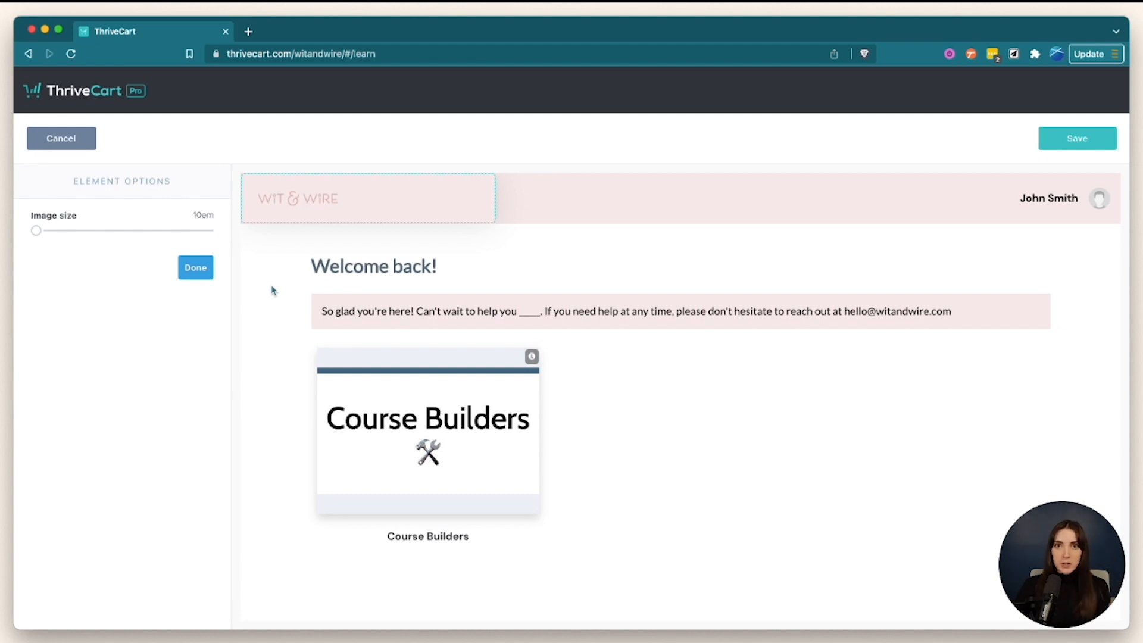
pyautogui.click(420, 264)
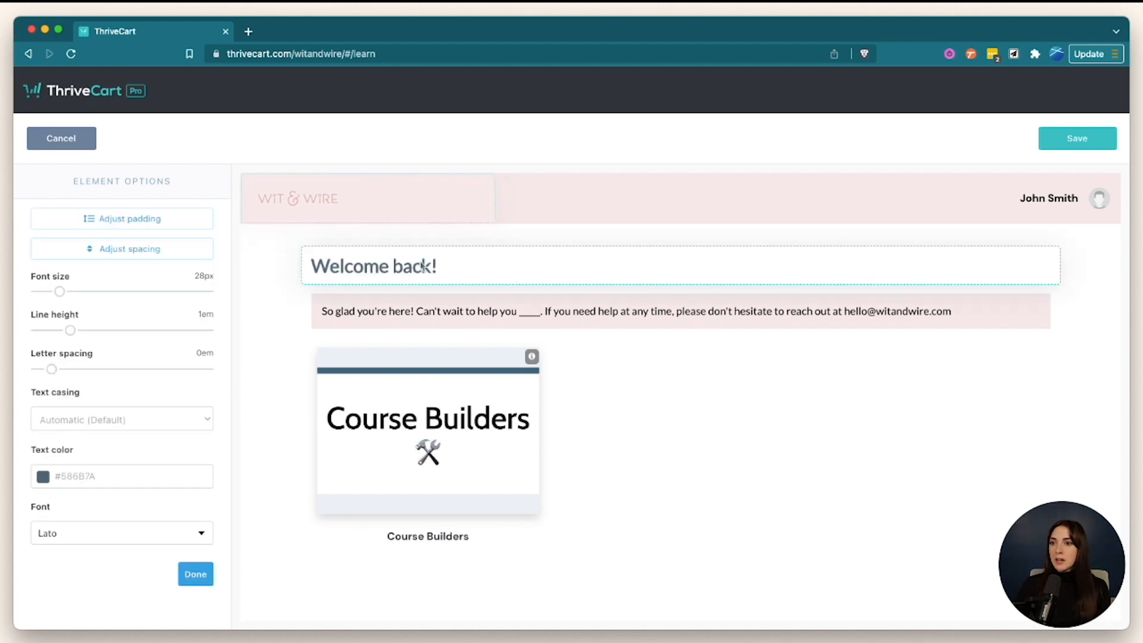
pyautogui.click(262, 312)
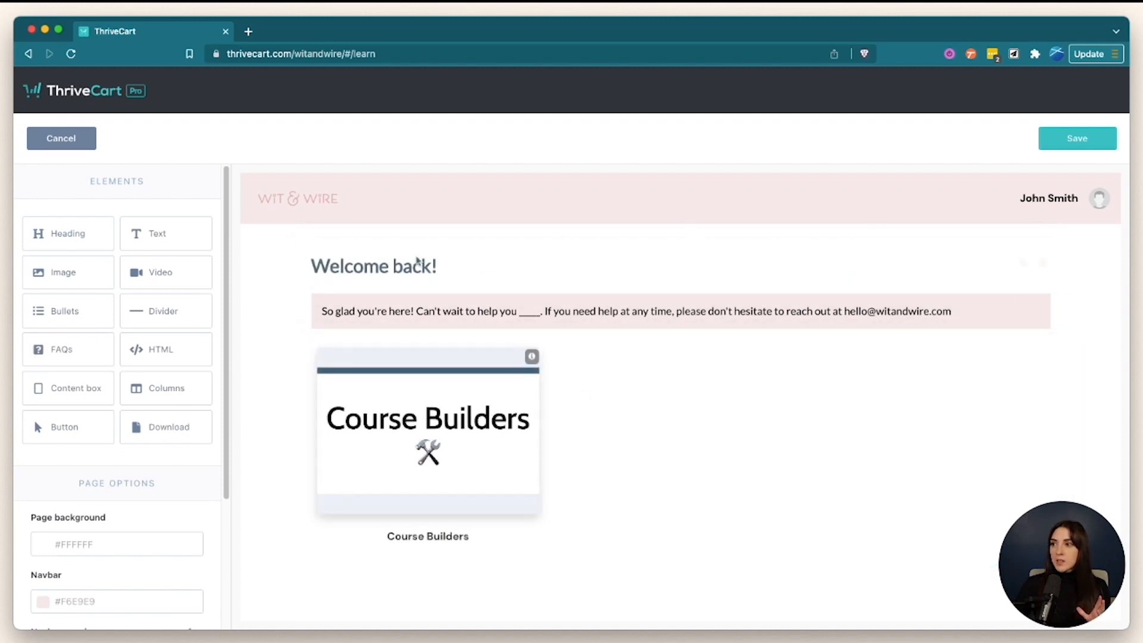
pyautogui.moveTo(173, 276); pyautogui.dragTo(413, 299)
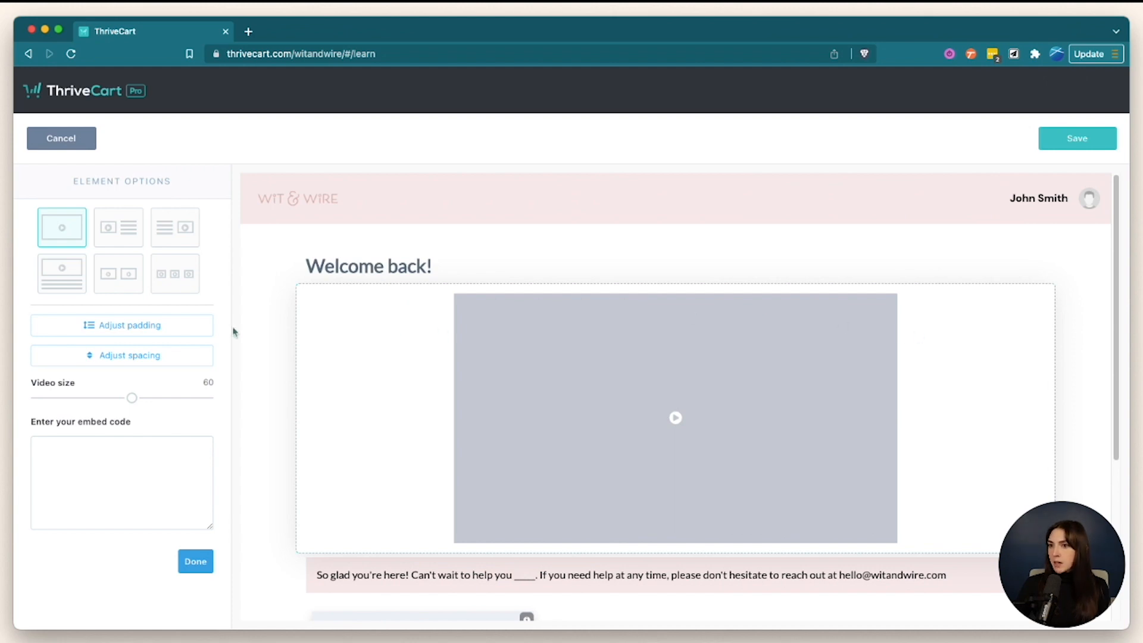
pyautogui.click(1079, 419)
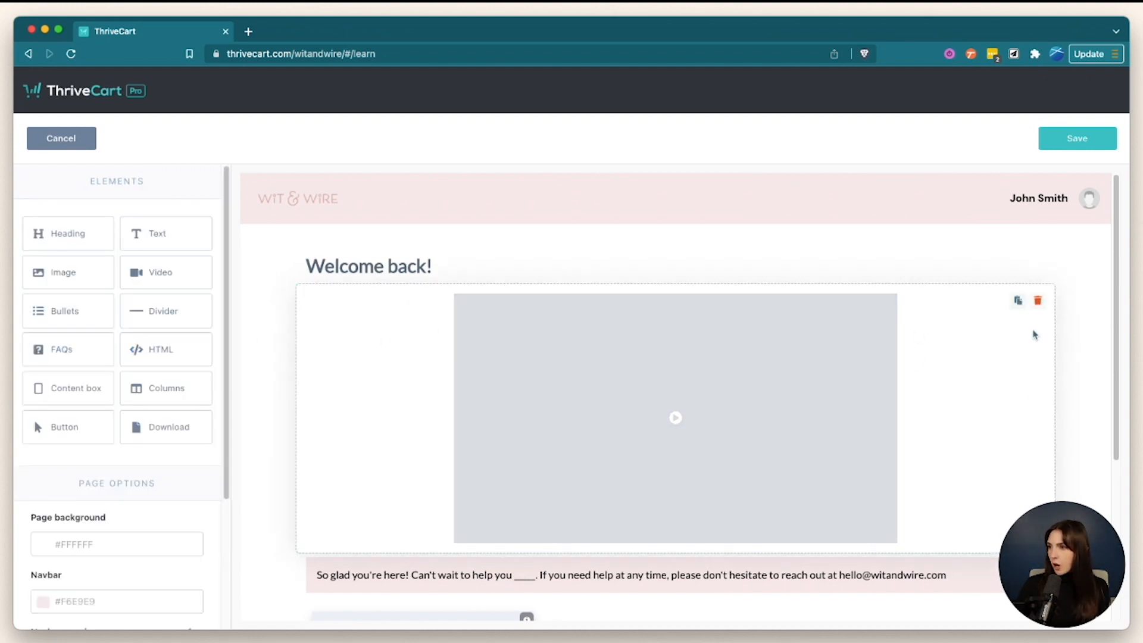
pyautogui.click(1039, 301)
pyautogui.click(706, 217)
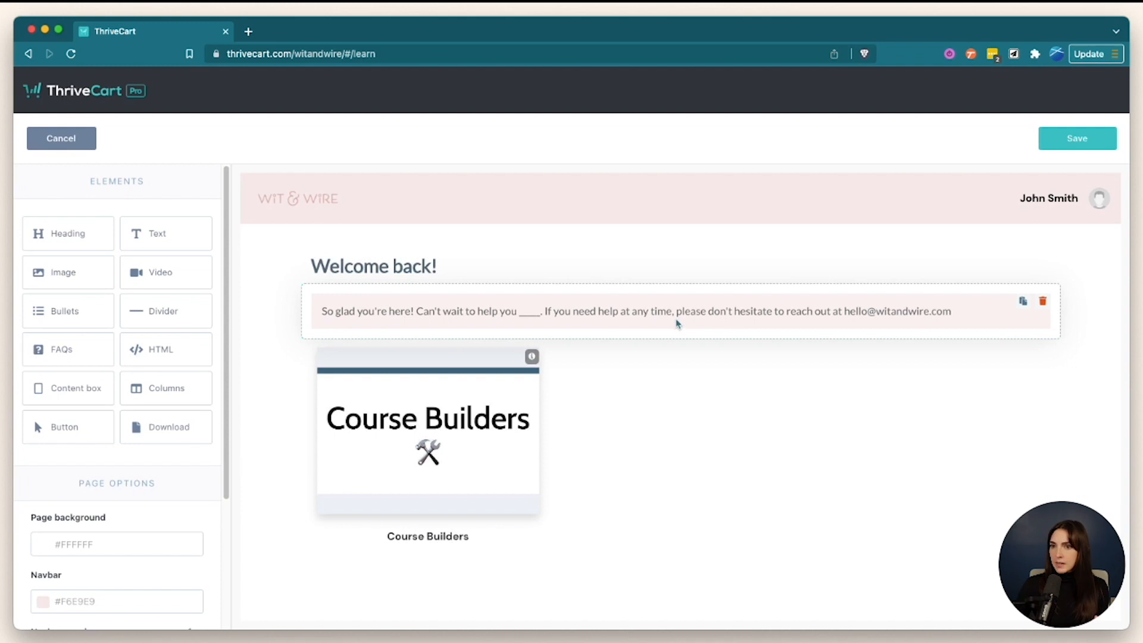
pyautogui.click(527, 307)
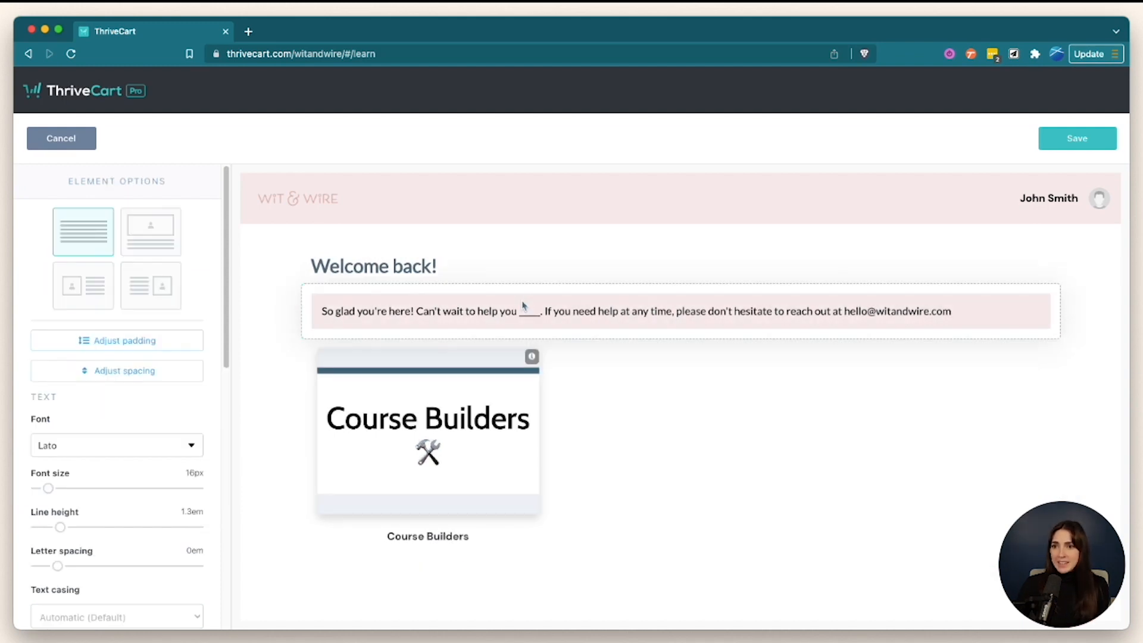
pyautogui.scroll(-5, 102, 345)
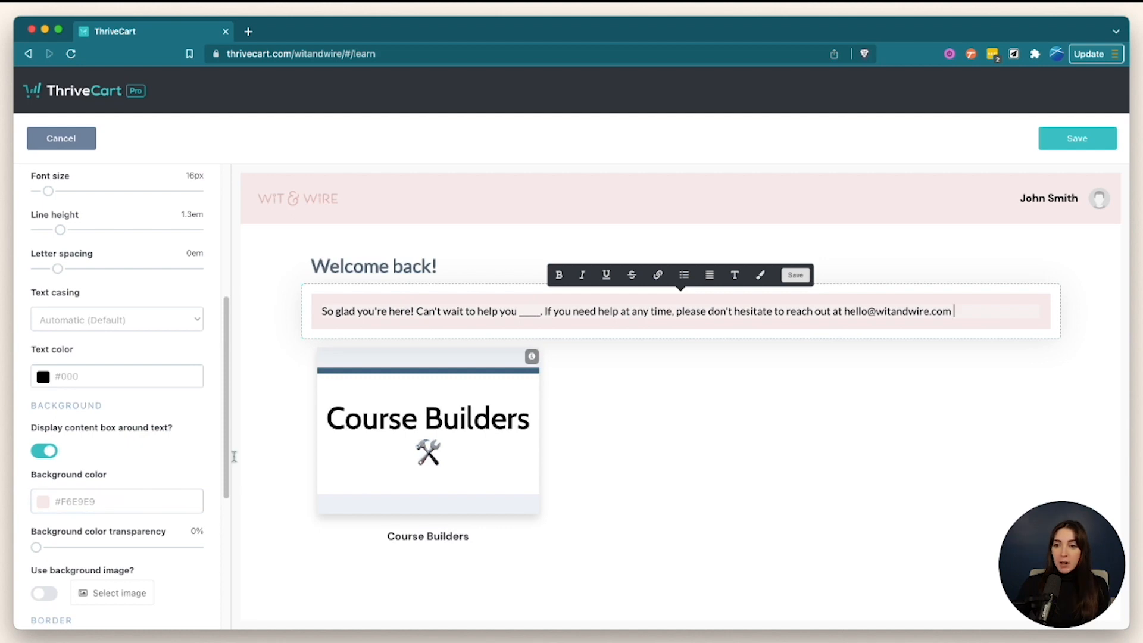
pyautogui.click(271, 417)
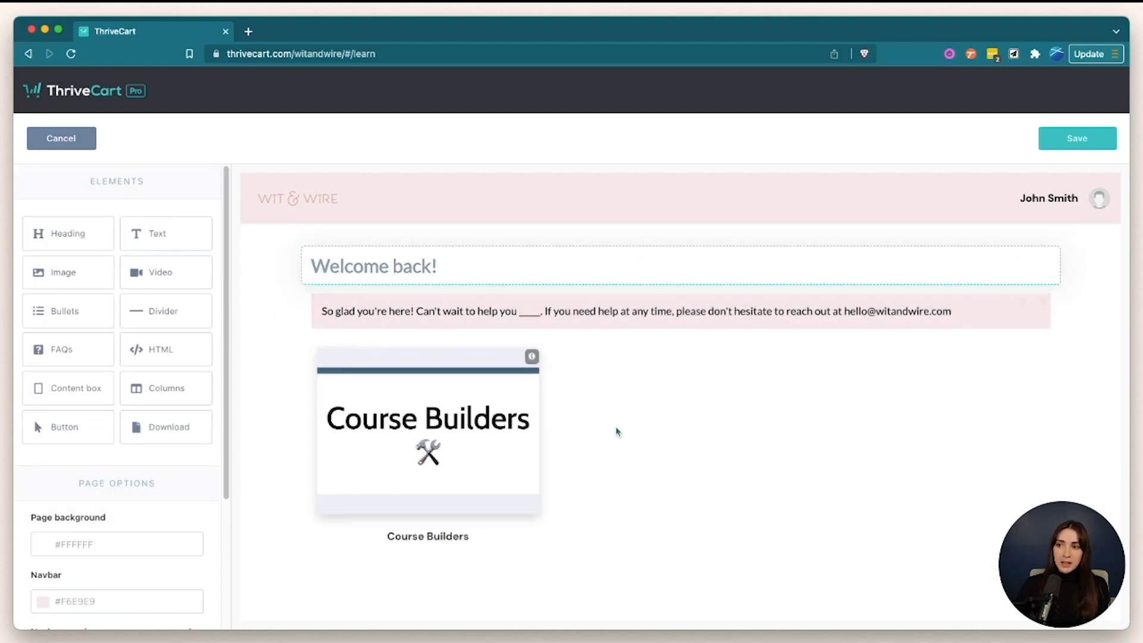
pyautogui.click(615, 467)
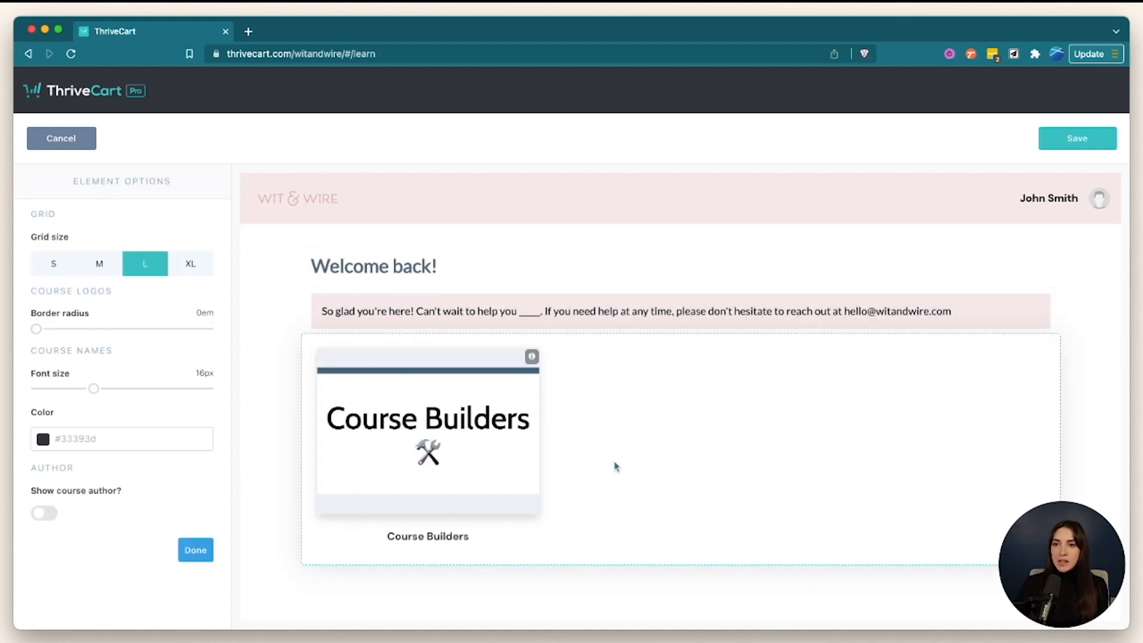
# - Keep the course grid at size L with the course author hidden, then save the dashboard
pyautogui.click(101, 266)
pyautogui.click(47, 265)
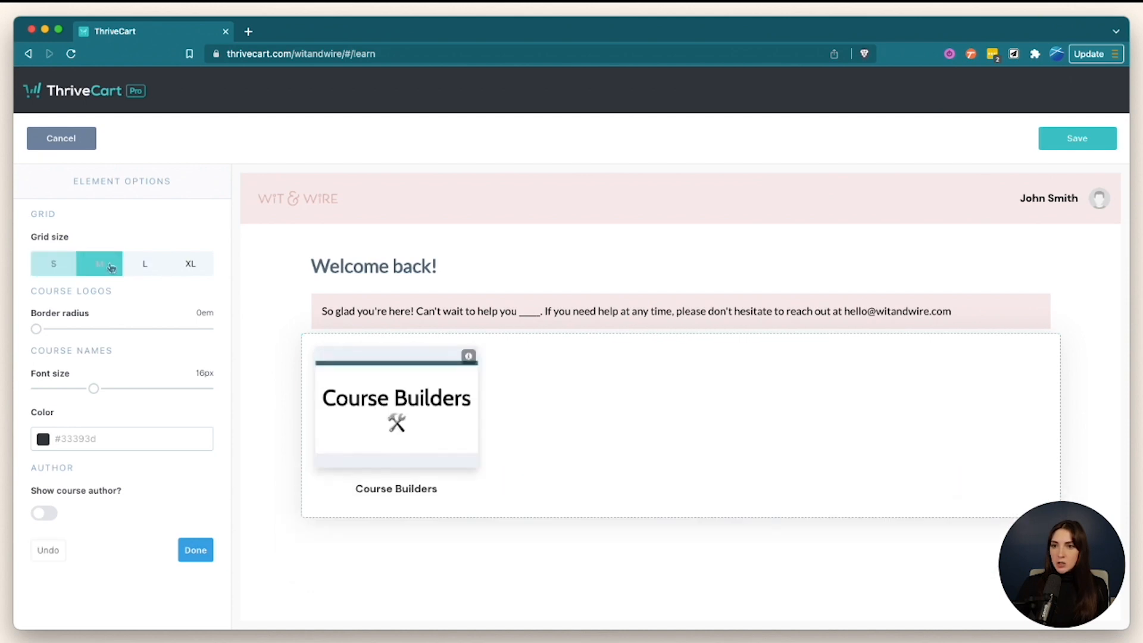
pyautogui.click(145, 264)
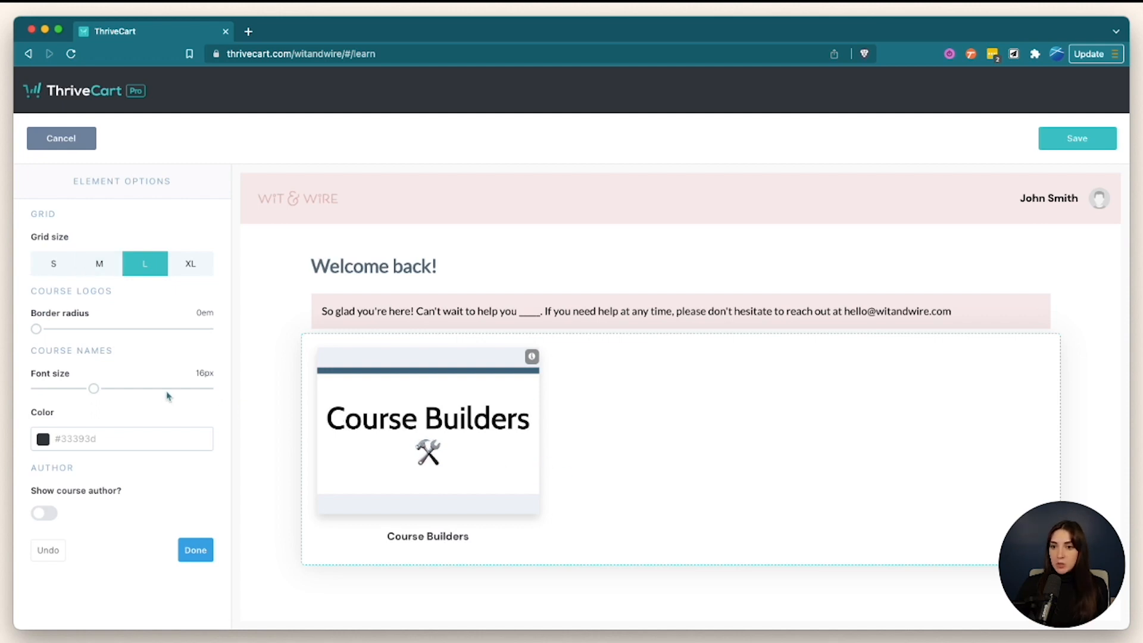
pyautogui.click(45, 513)
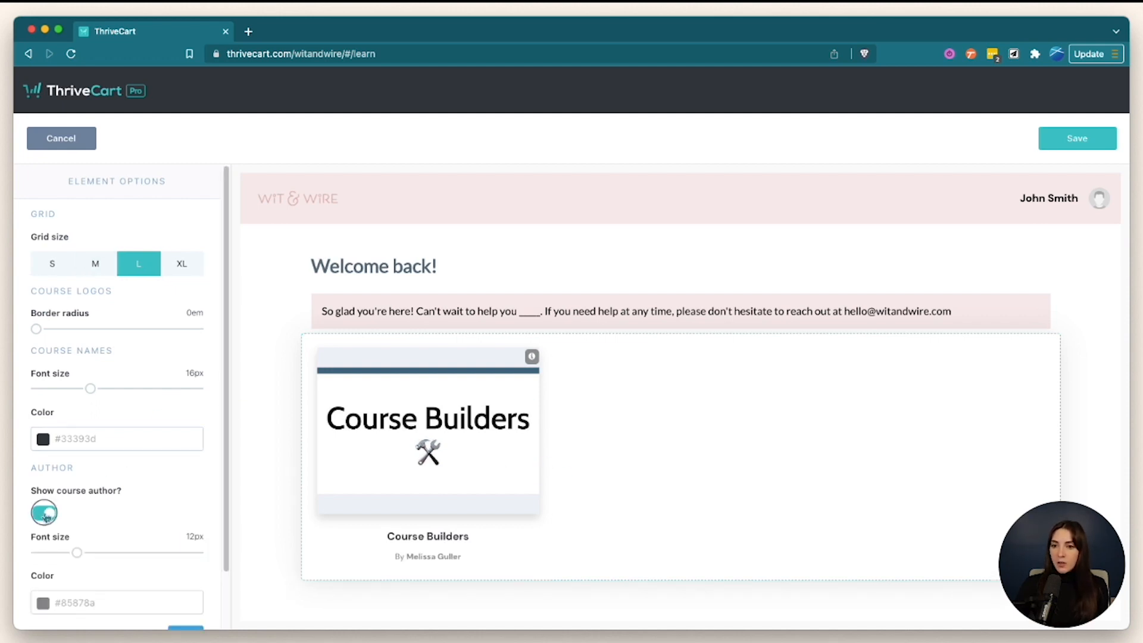
pyautogui.click(45, 514)
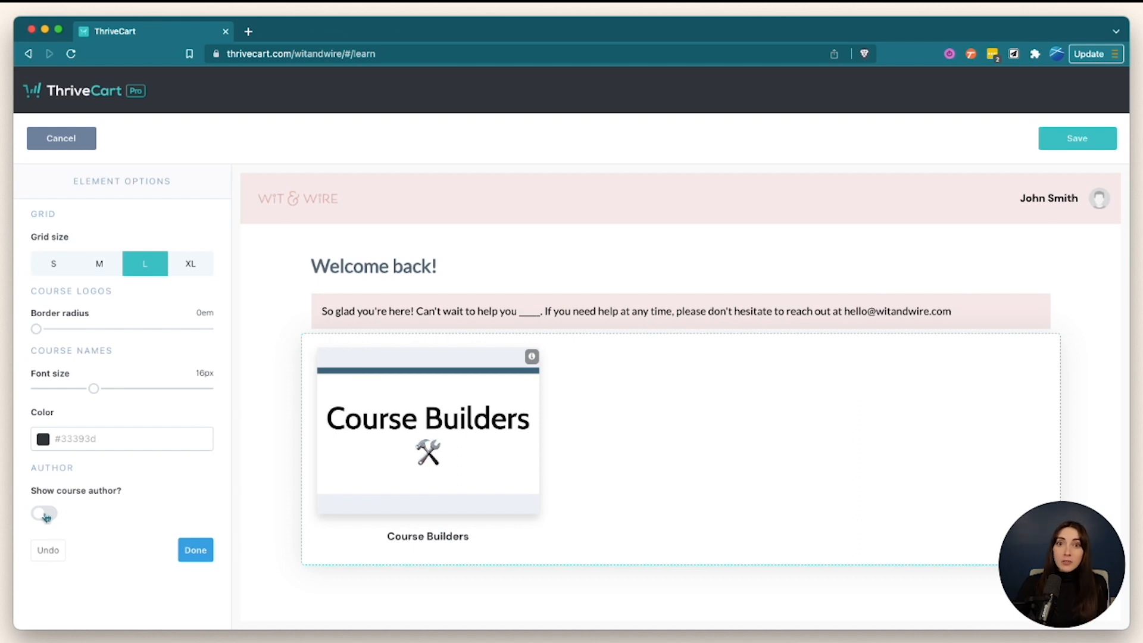
pyautogui.click(196, 549)
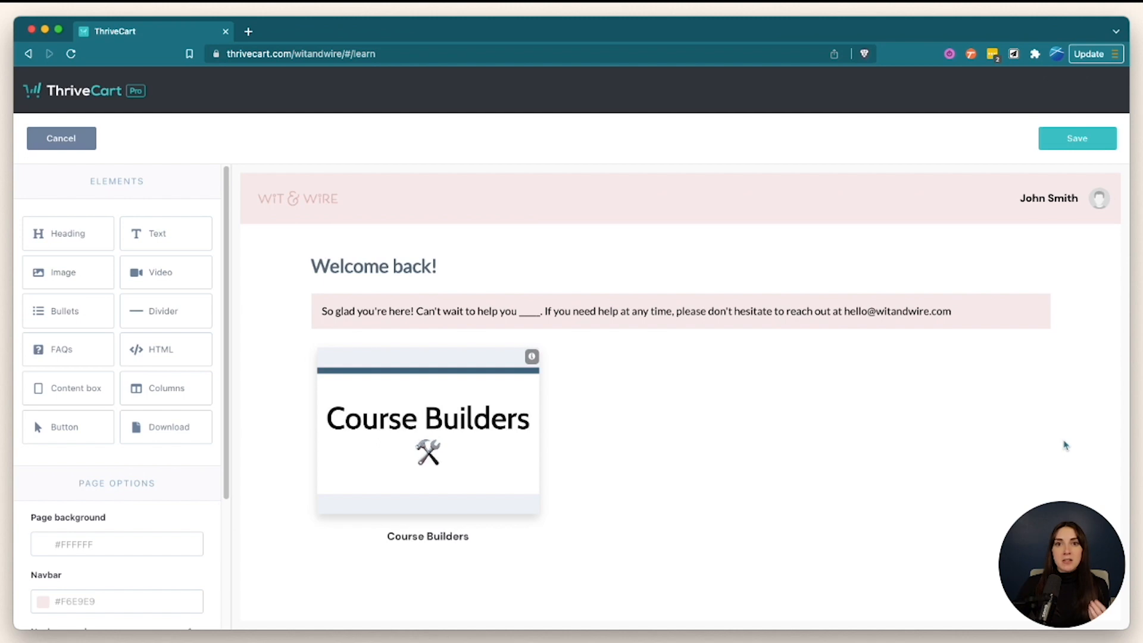
pyautogui.click(1081, 146)
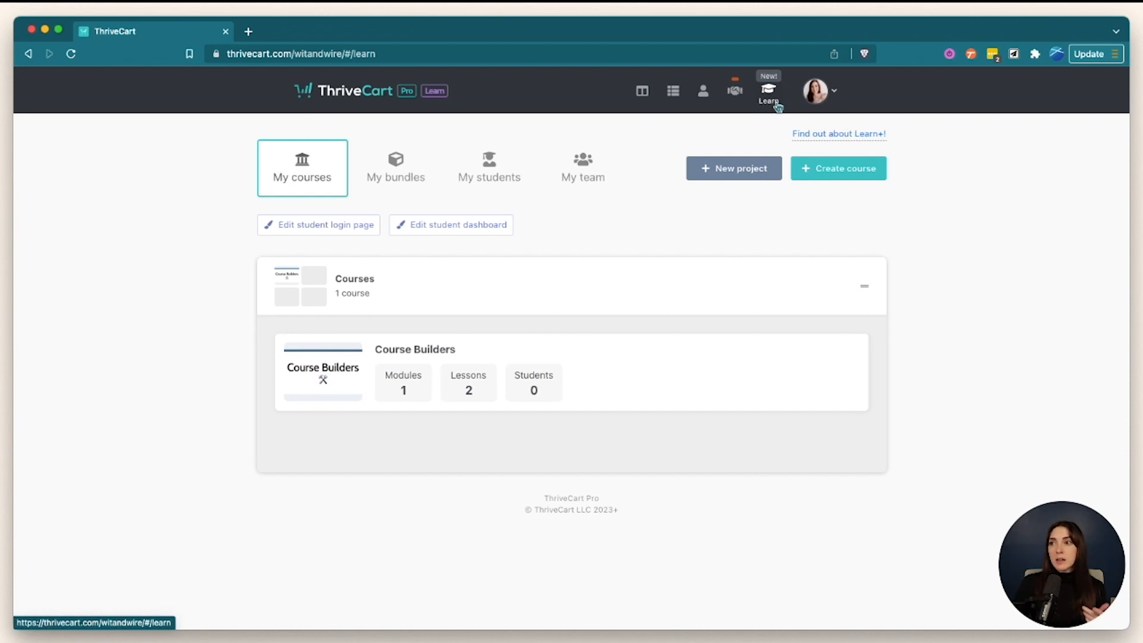
# - Create a new Digital product from the Products page
pyautogui.click(677, 107)
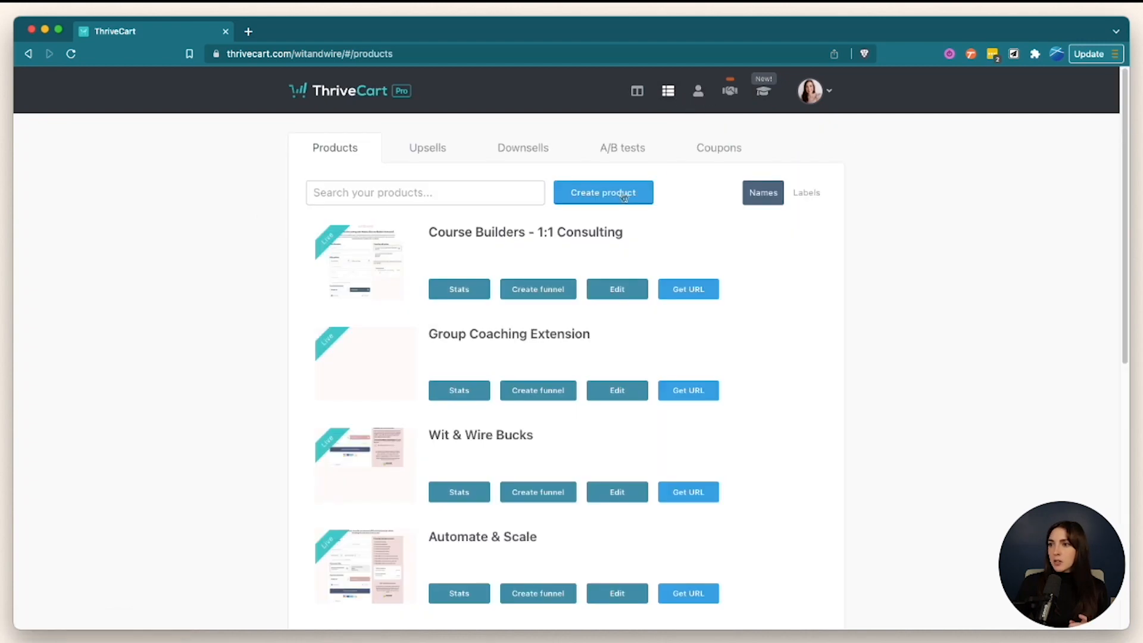
pyautogui.click(603, 192)
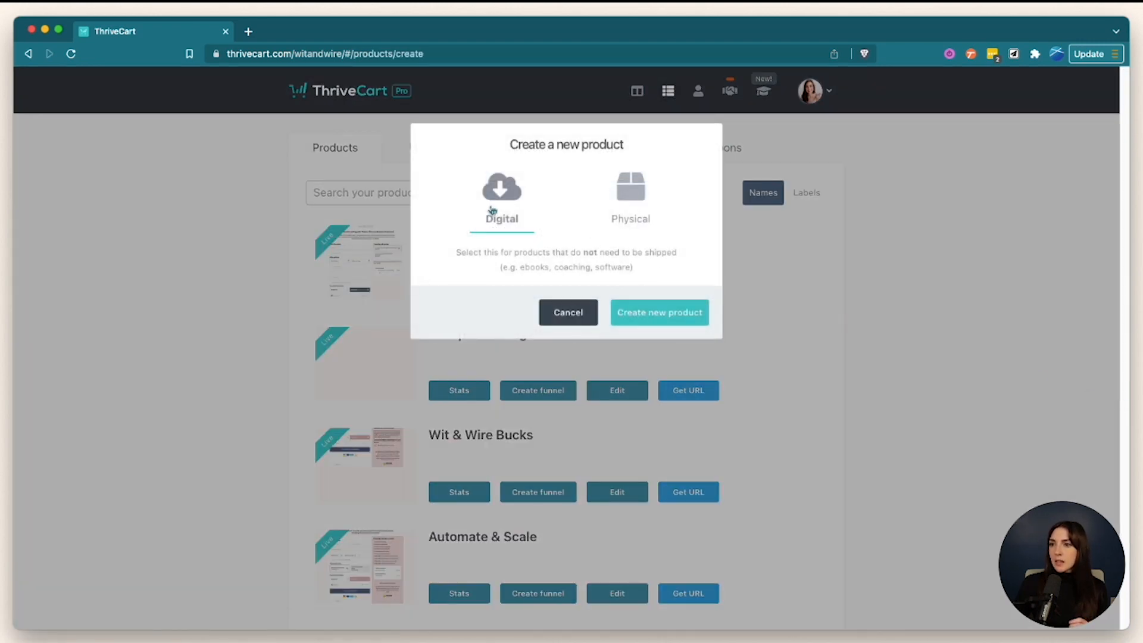
pyautogui.click(658, 313)
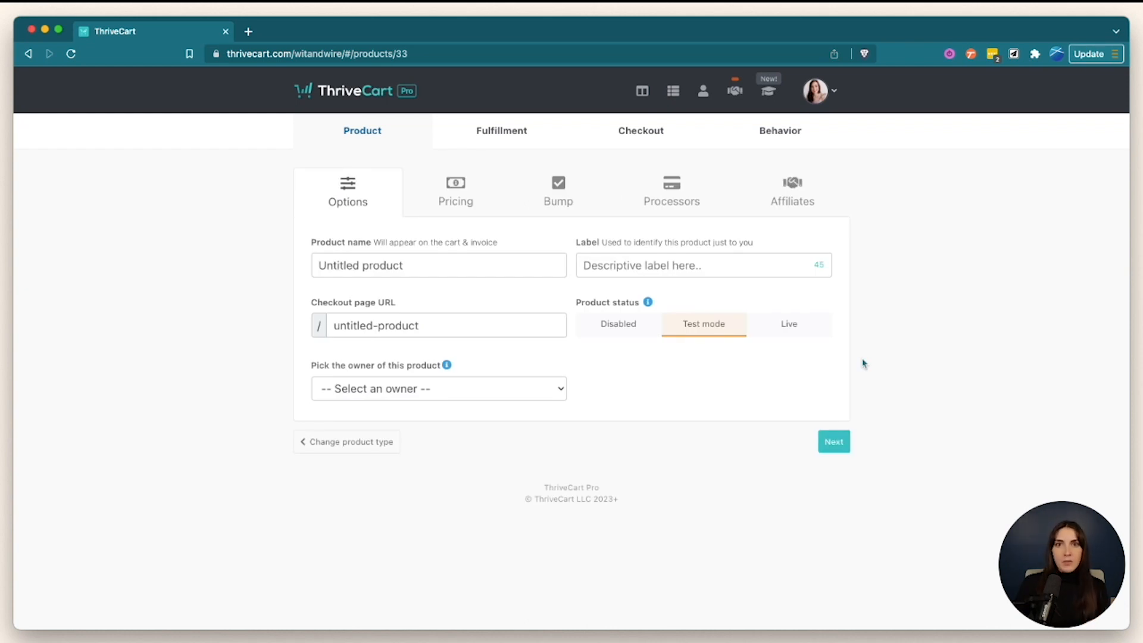
# - Enter the support e-mail address in the product's Fulfillment settings
pyautogui.click(503, 147)
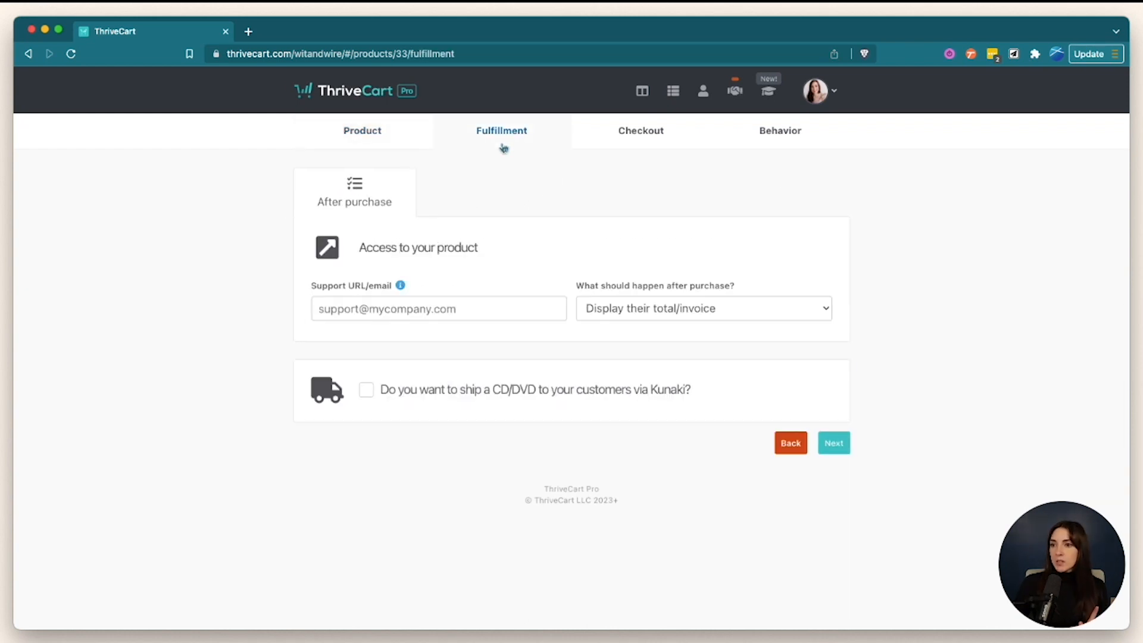
pyautogui.click(428, 316)
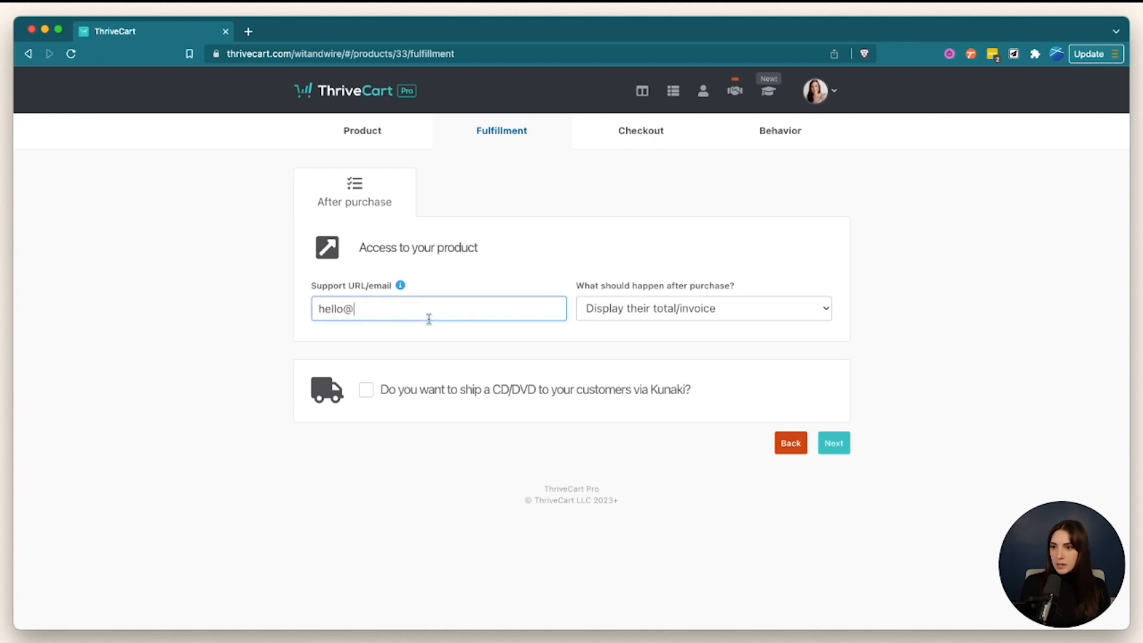
# - Have purchases add buyers to the membership site via ThriveCart Learn, granting the Course Builders course
pyautogui.click(659, 307)
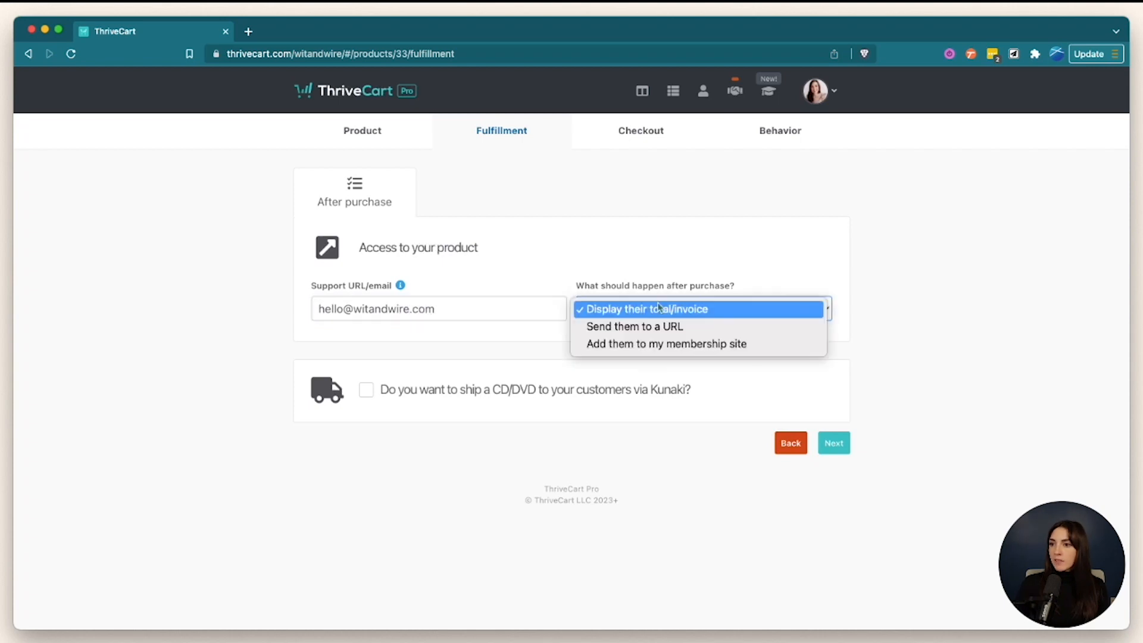
pyautogui.click(659, 345)
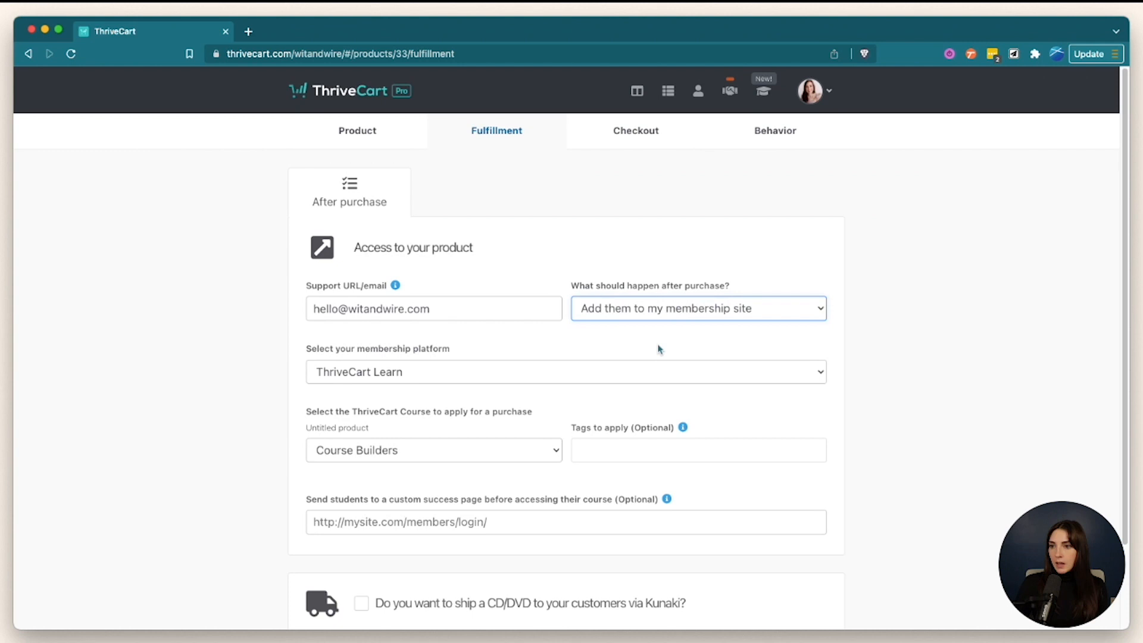
pyautogui.click(652, 376)
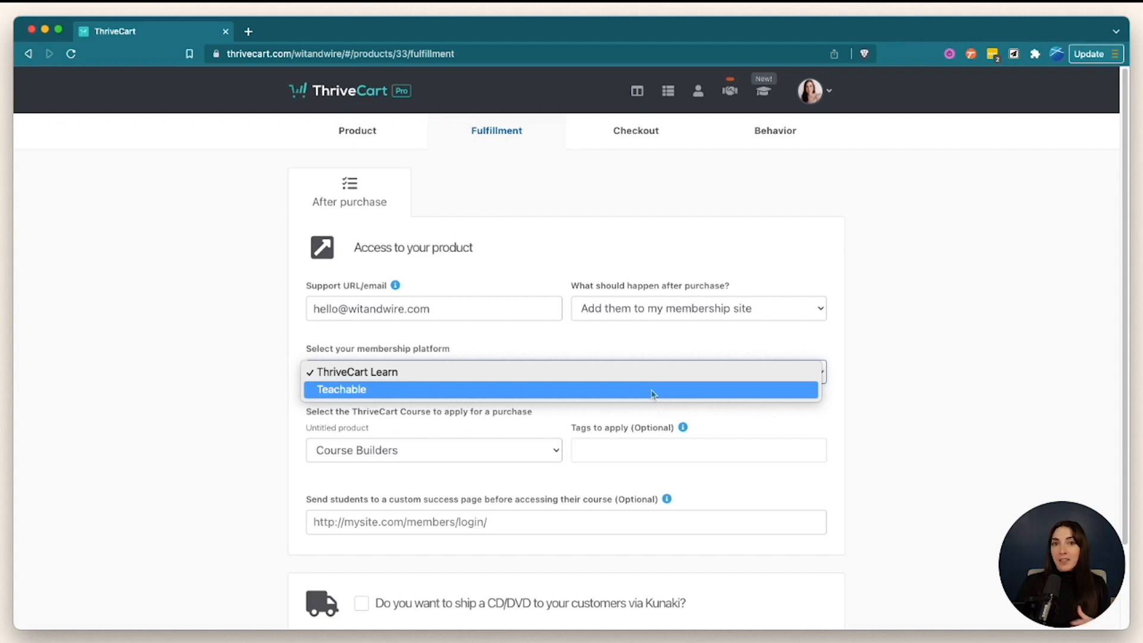
pyautogui.click(650, 373)
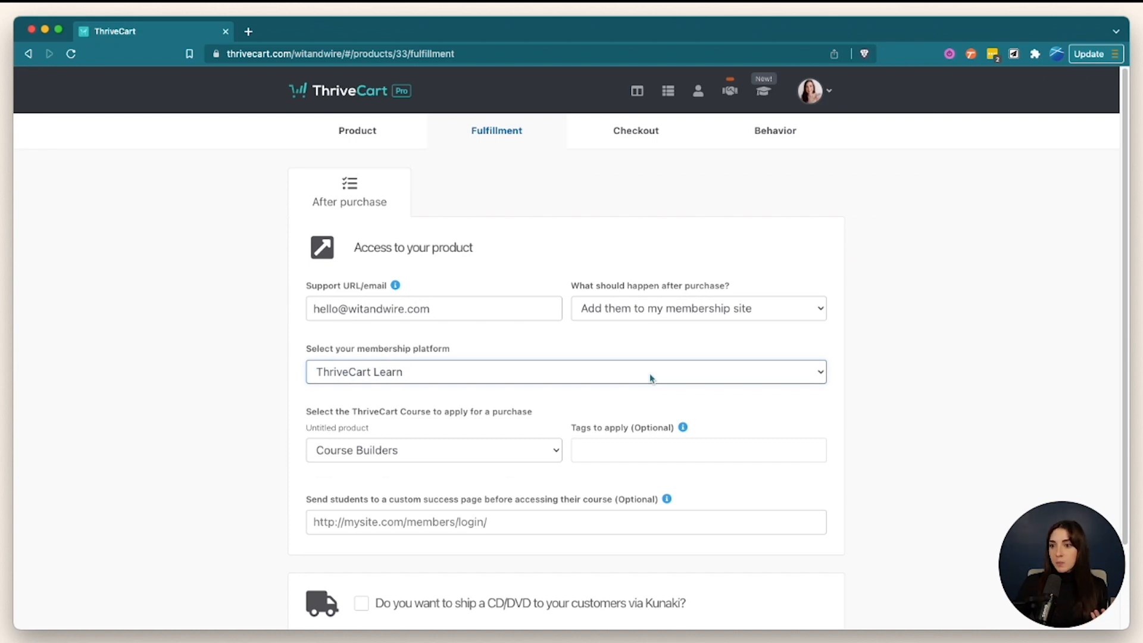
pyautogui.click(507, 456)
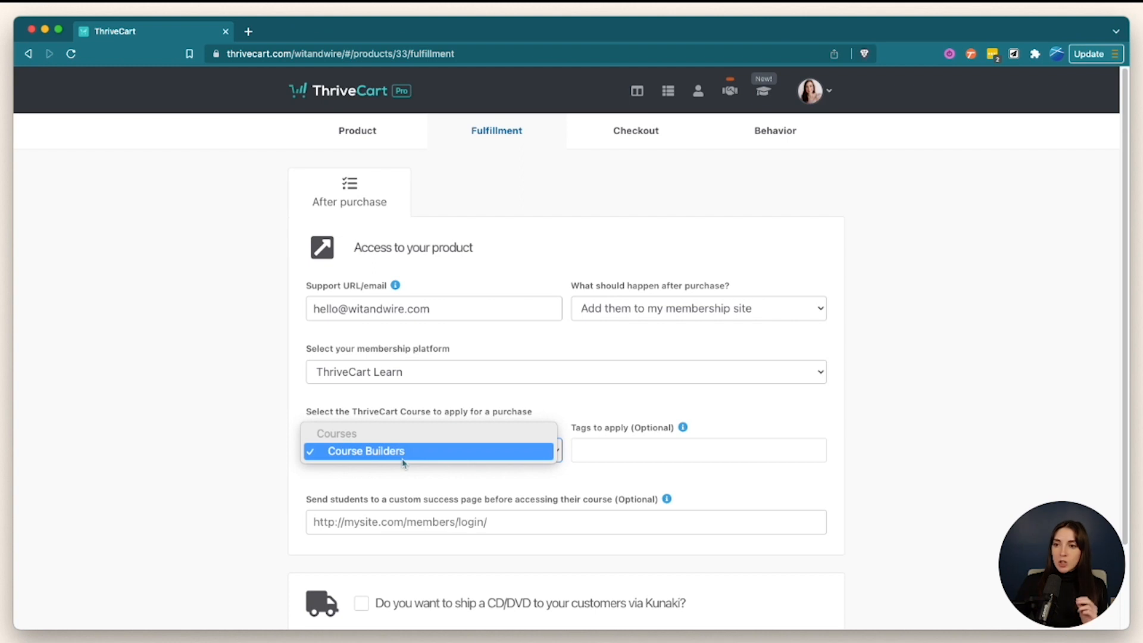
pyautogui.click(645, 476)
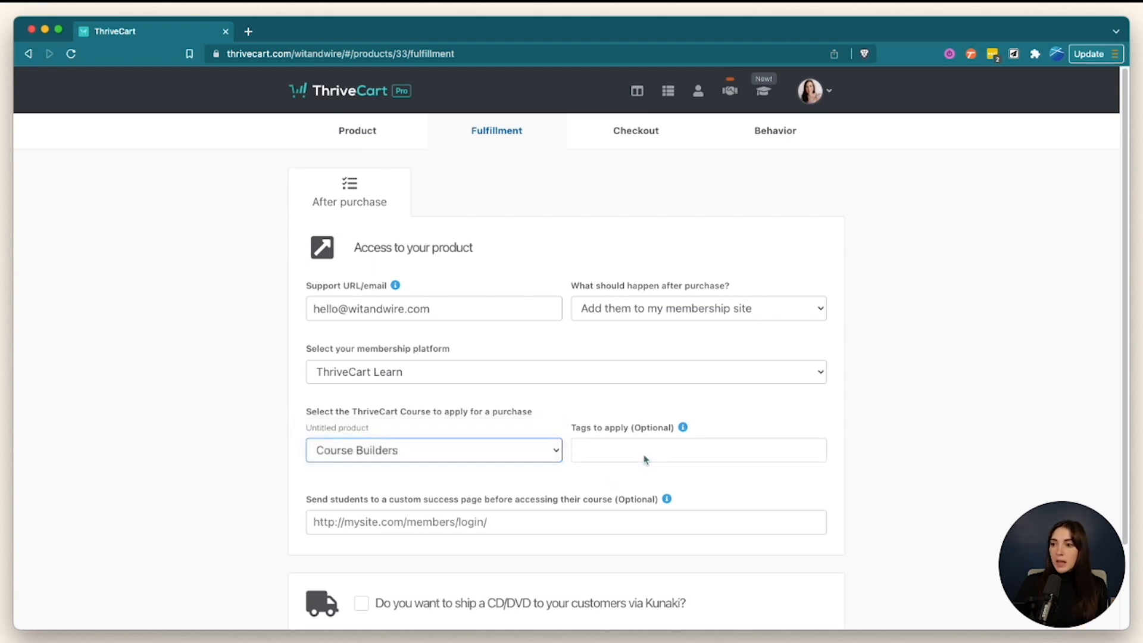